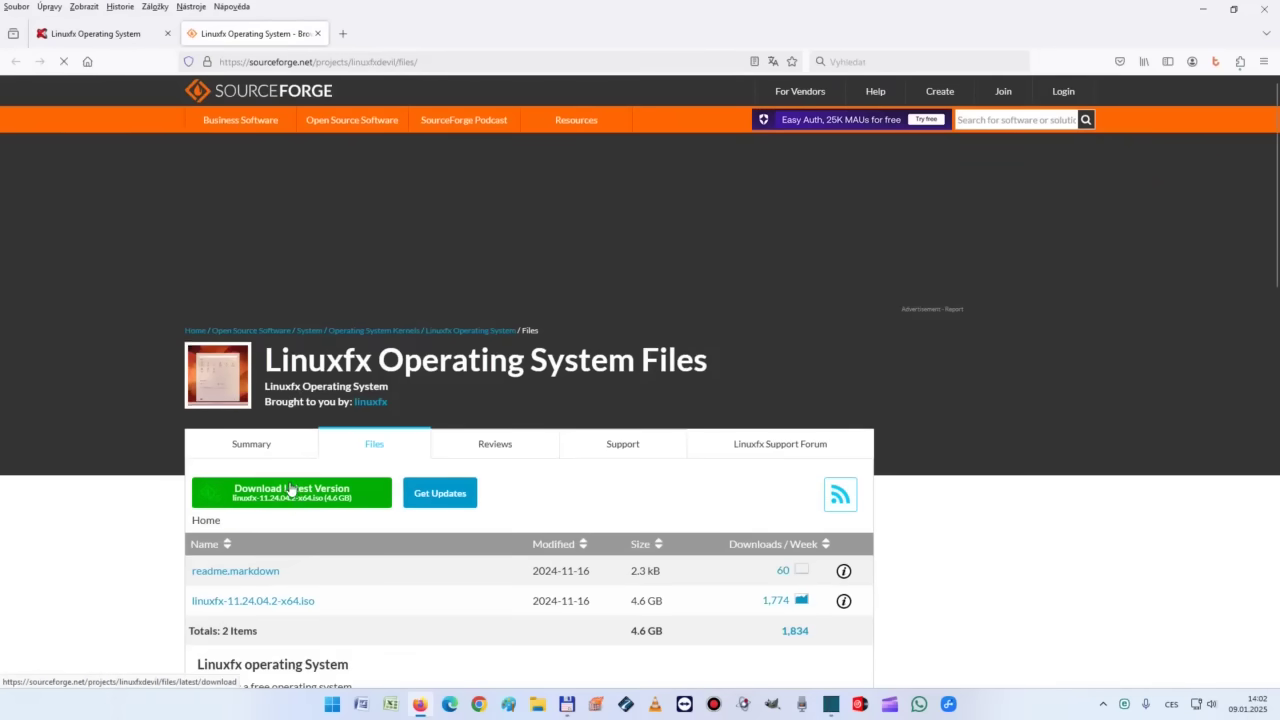
Step: Download the latest Linuxfx version, linuxfx-11.24.04.2-x64.iso, from its SourceForge files page
click(290, 490)
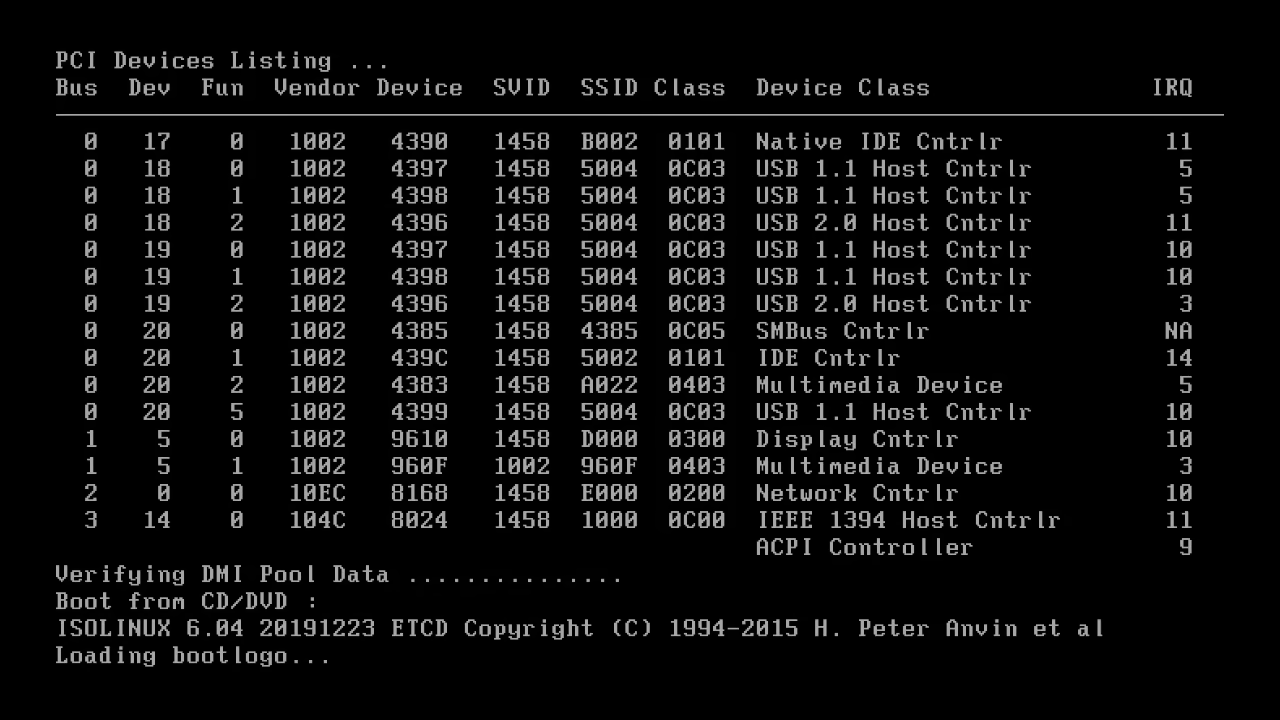
Step: Set the live disc's boot menu language to Čeština
key(F2)
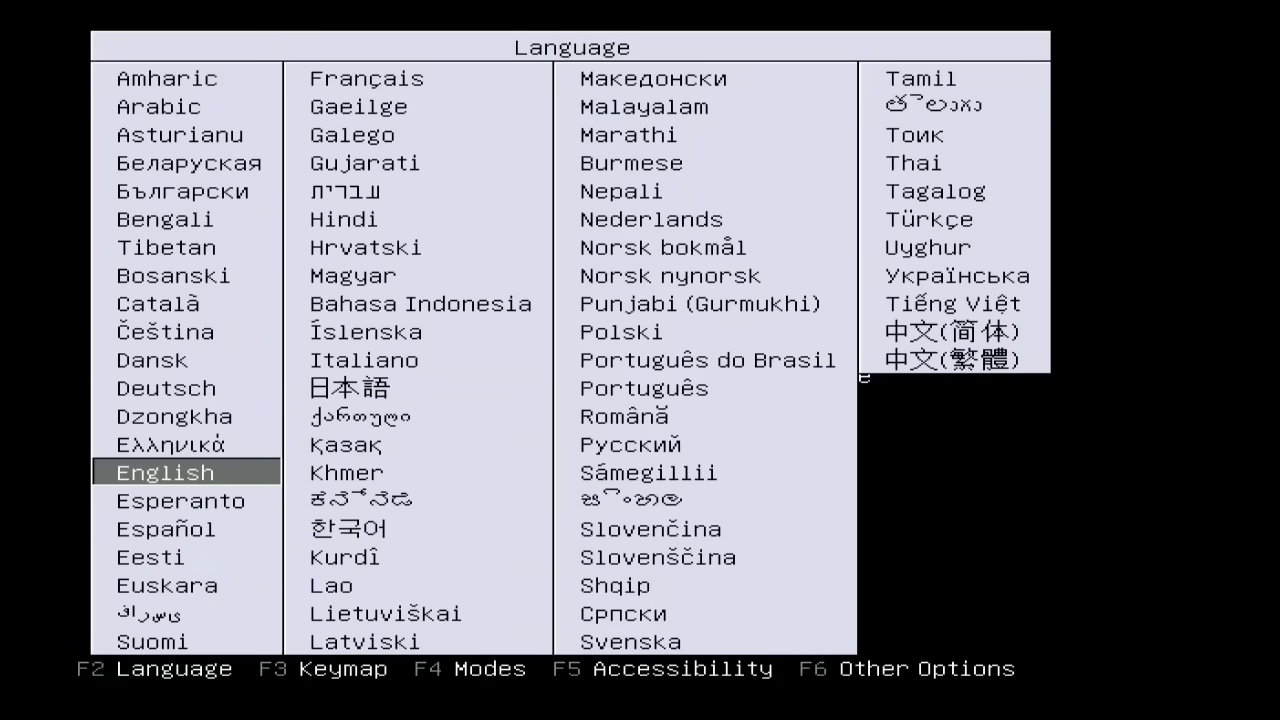
key(Up)
key(Up)
key(Up)
key(Up)
key(Up)
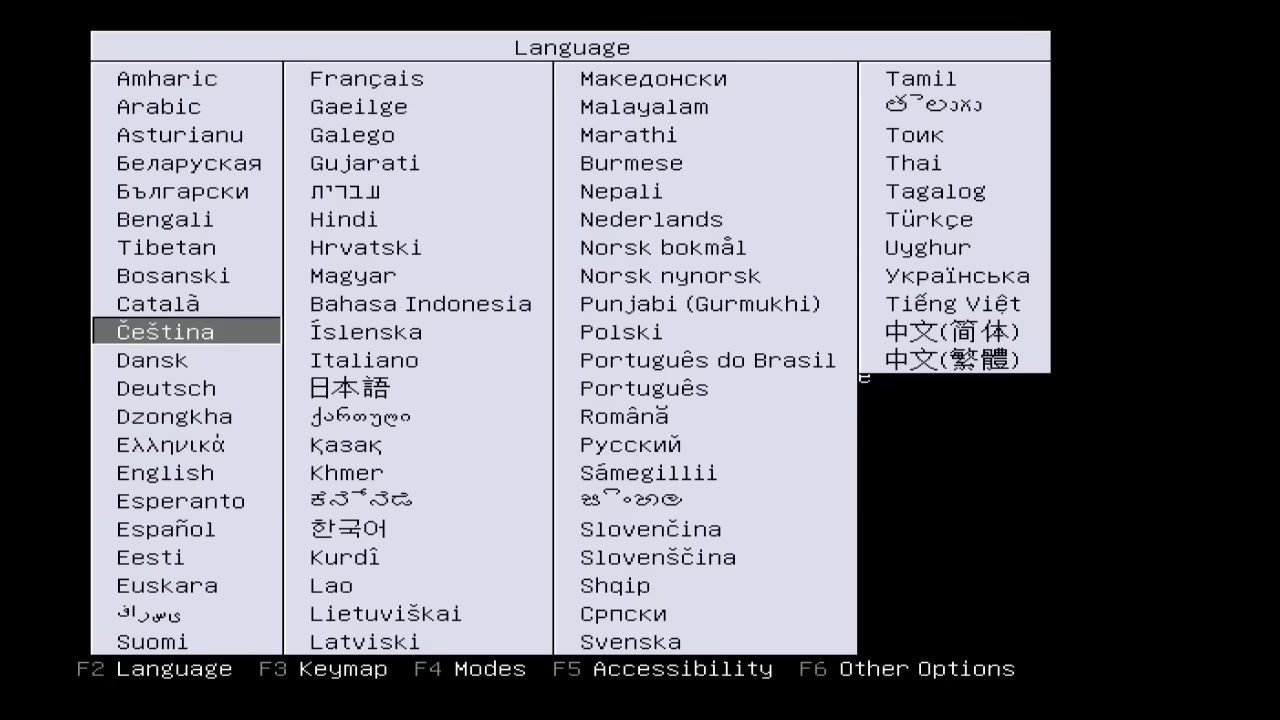
key(Return)
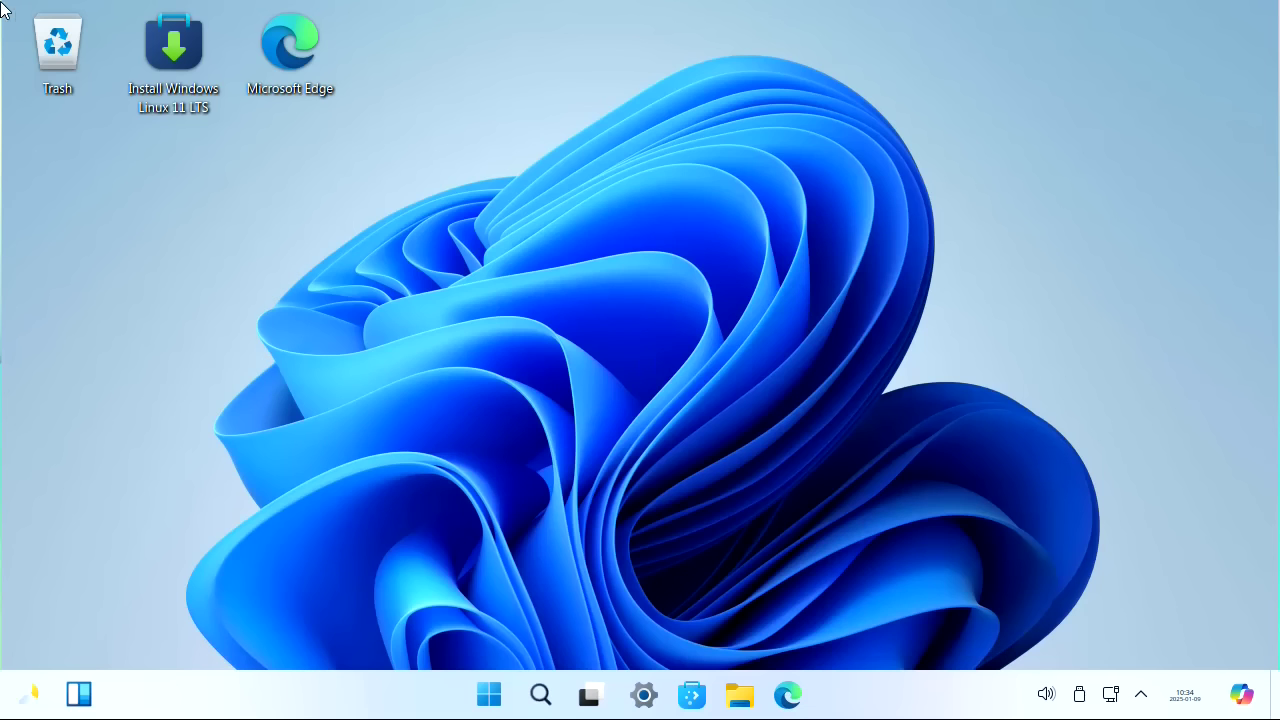
Step: Launch the Windows Linux 11 LTS installer from the desktop, set its language to čeština and continue
click(173, 57)
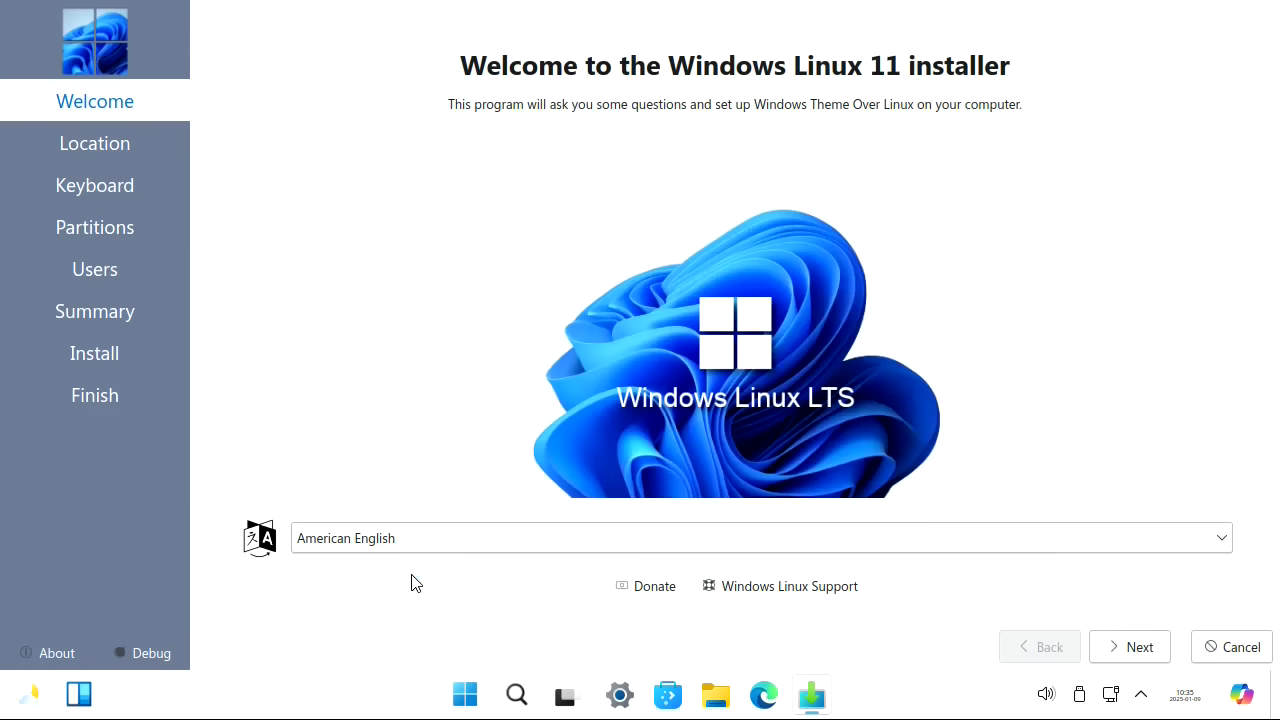
click(427, 545)
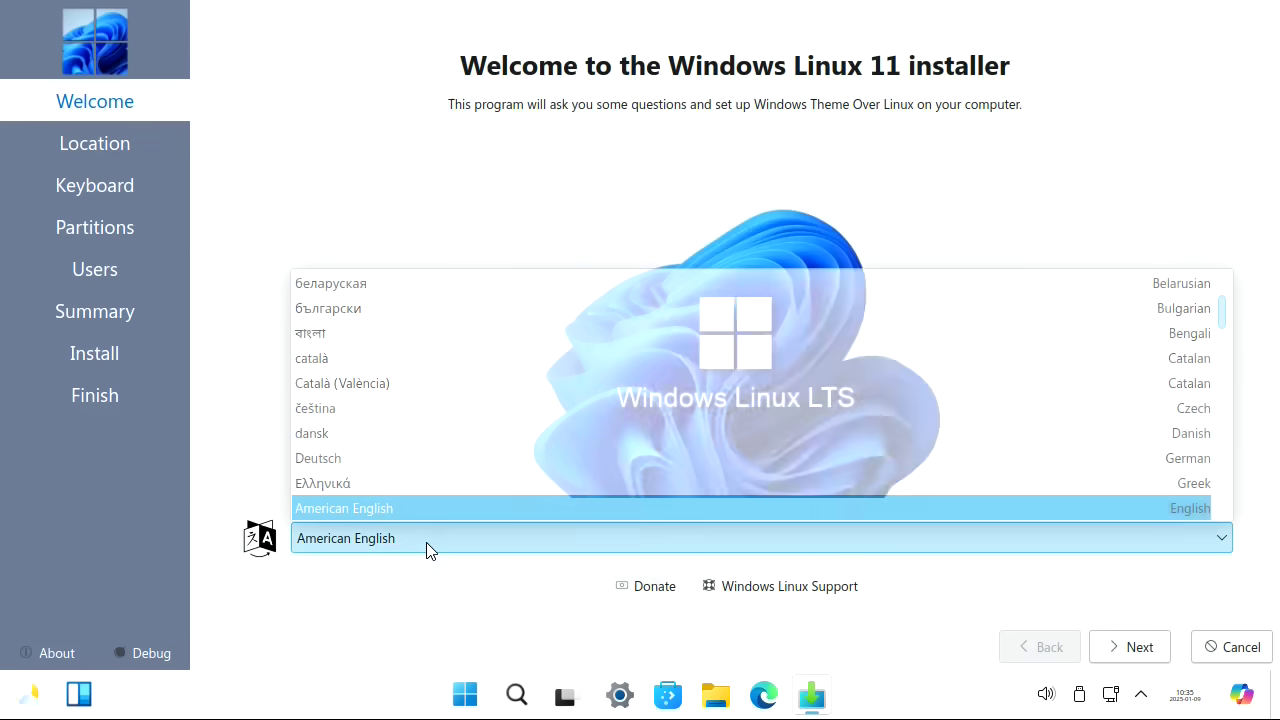
click(379, 404)
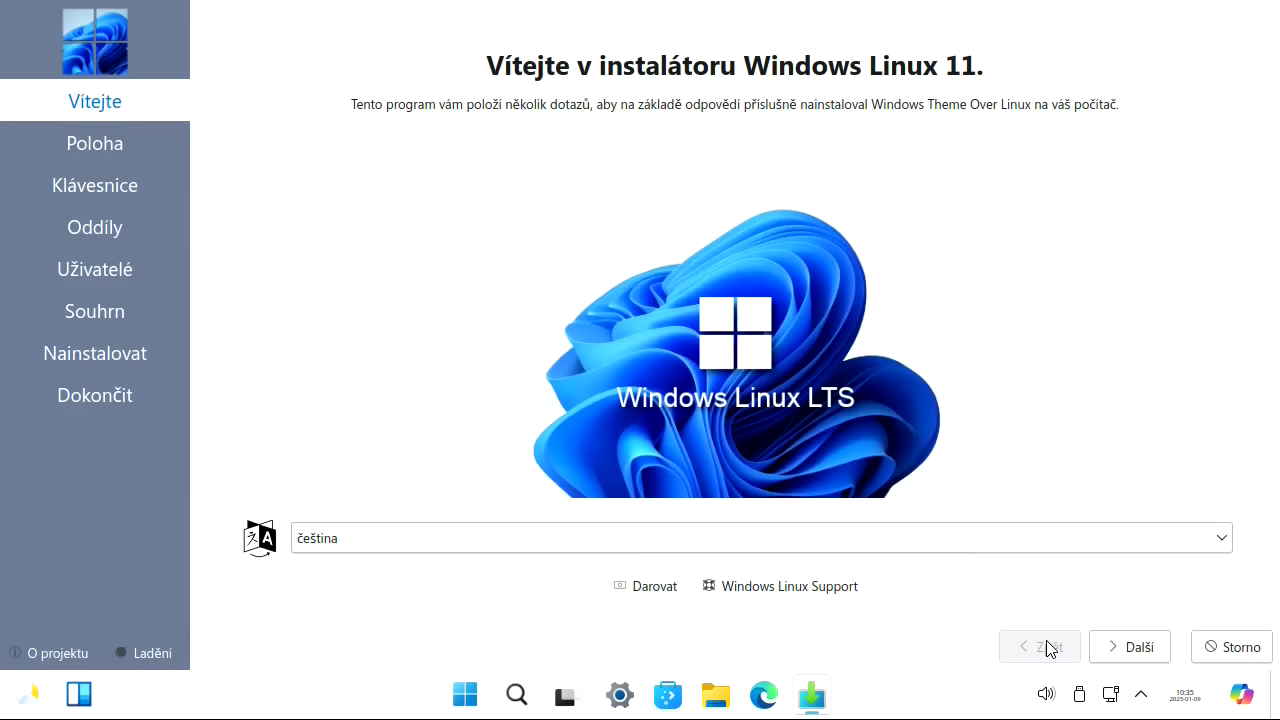
click(1130, 656)
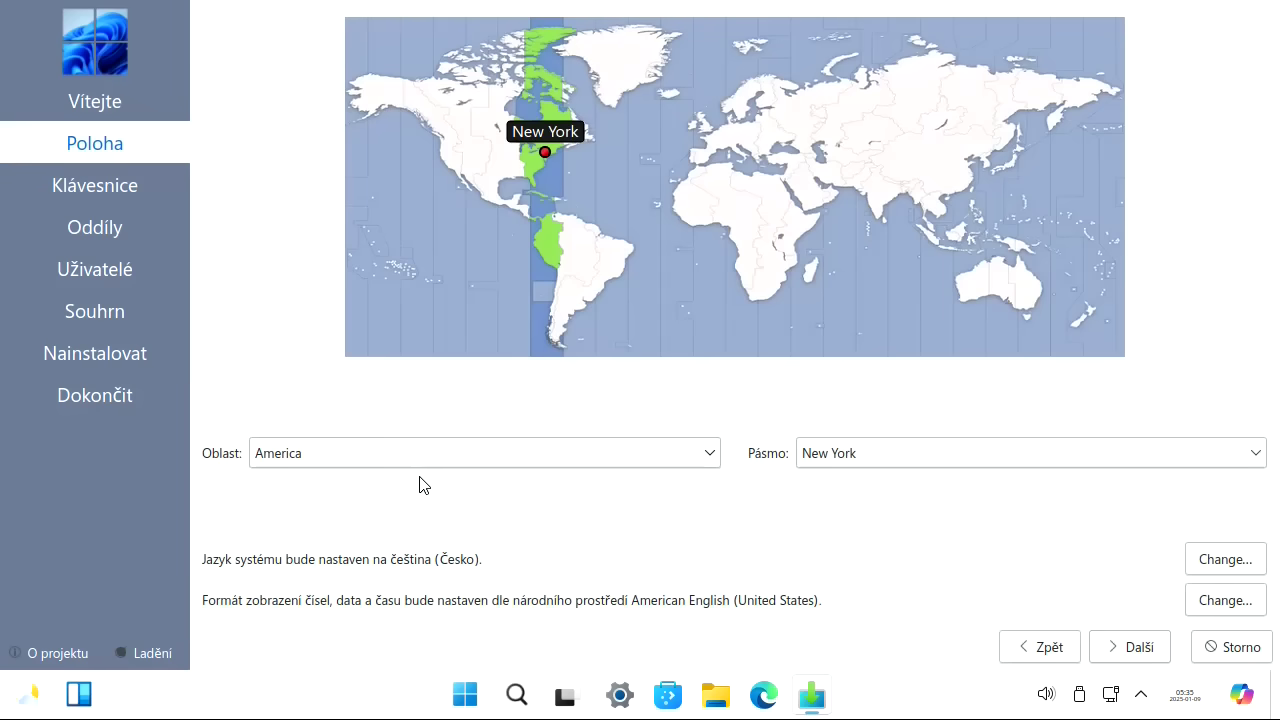
Step: Set the location to region Europe and time zone Prague
click(378, 453)
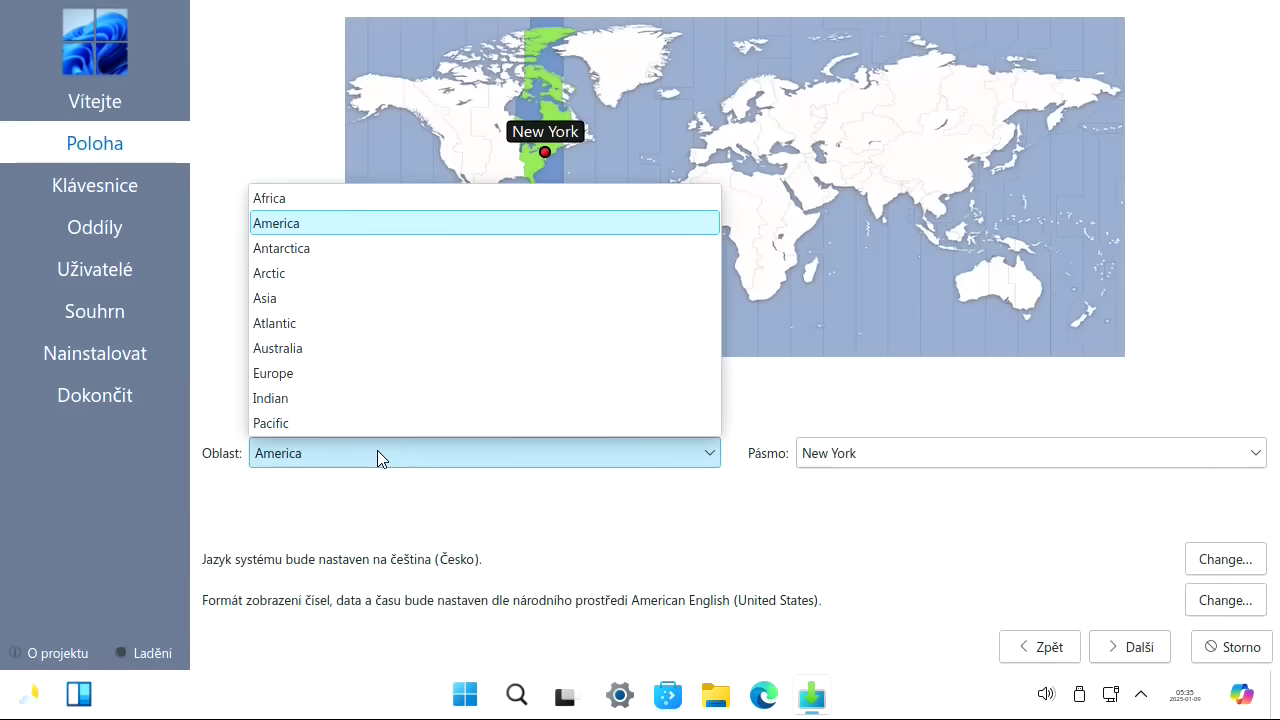
click(315, 385)
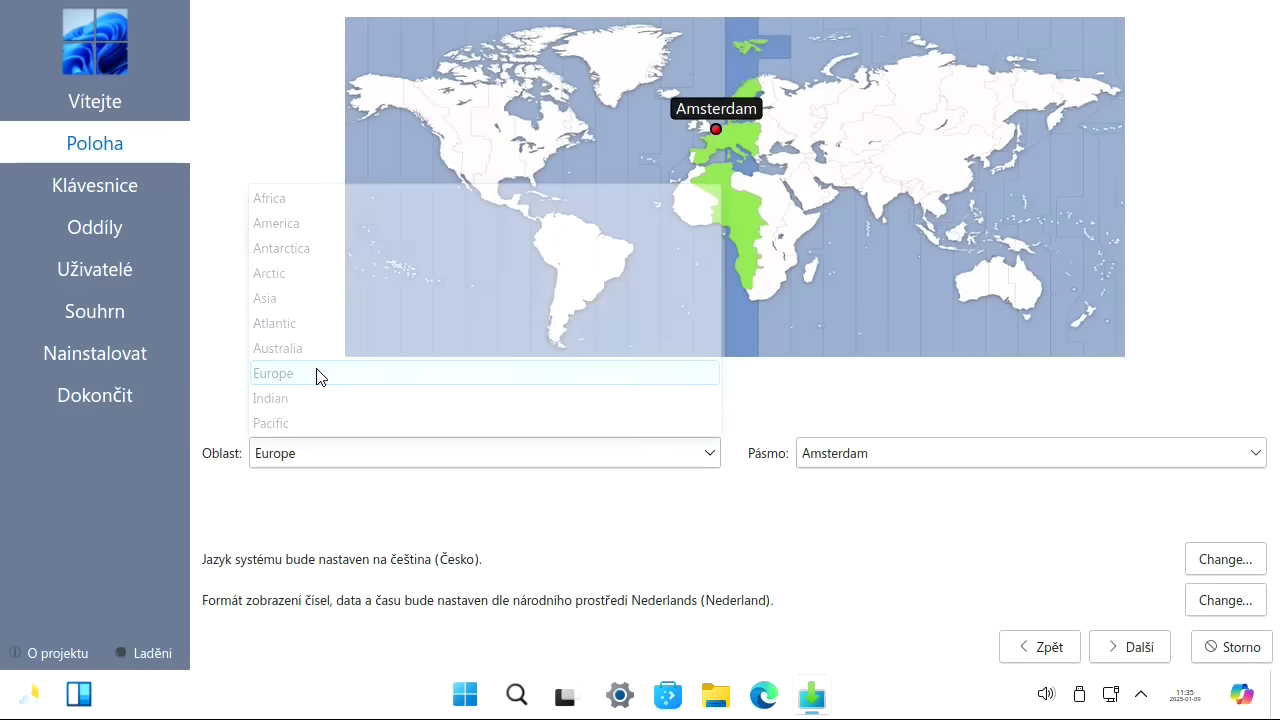
click(978, 463)
scroll(886, 390, down, 9)
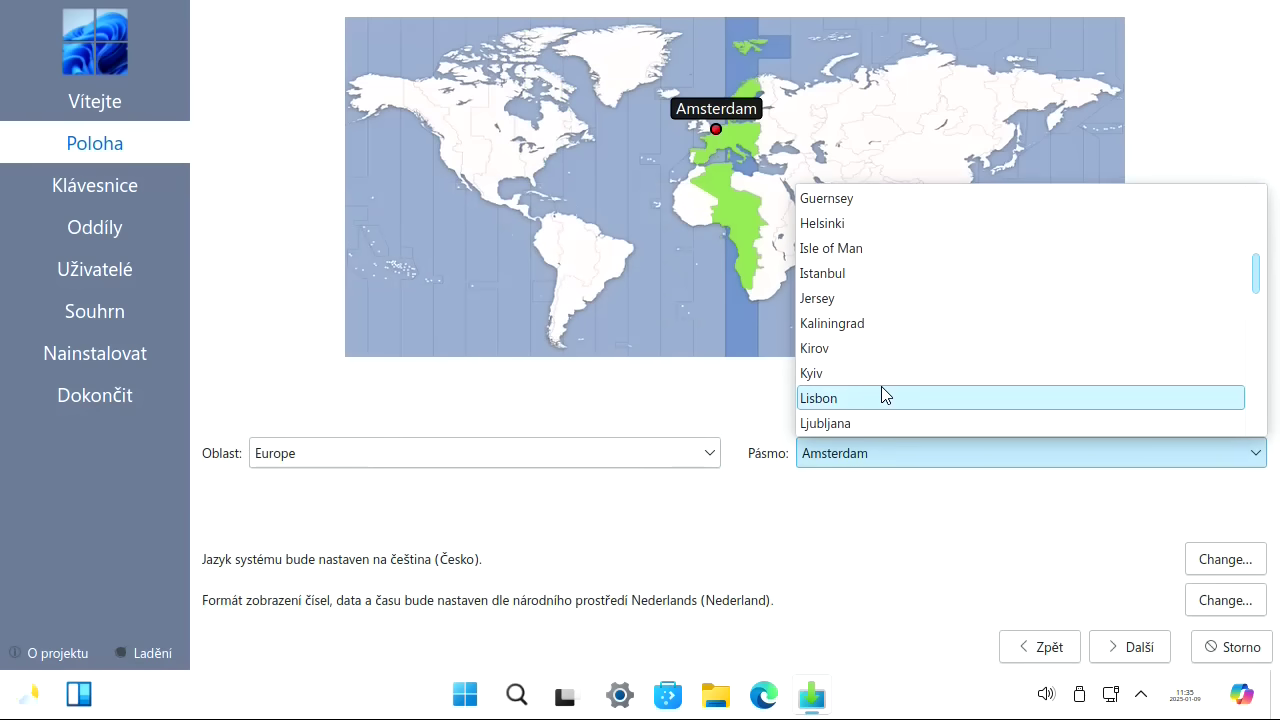
click(849, 424)
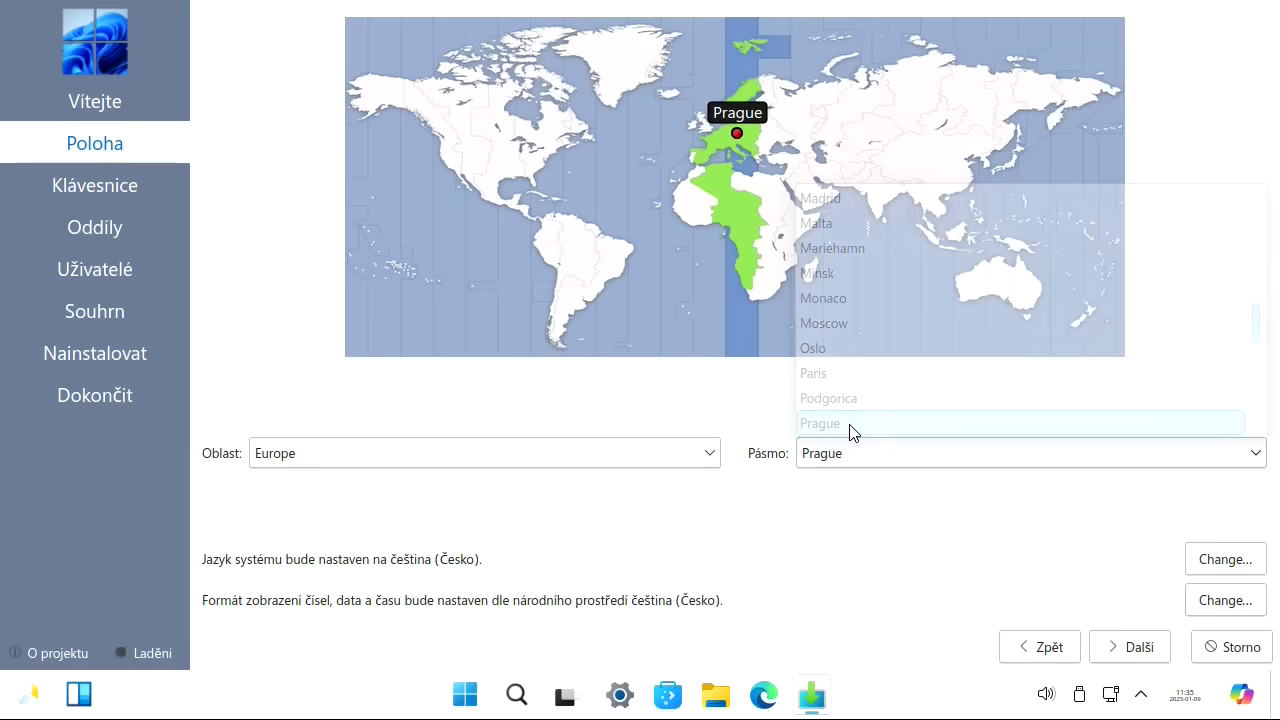
Step: Proceed to the keyboard settings, choose the Czech (QWERTZ, Windows) layout and accept it
click(1125, 652)
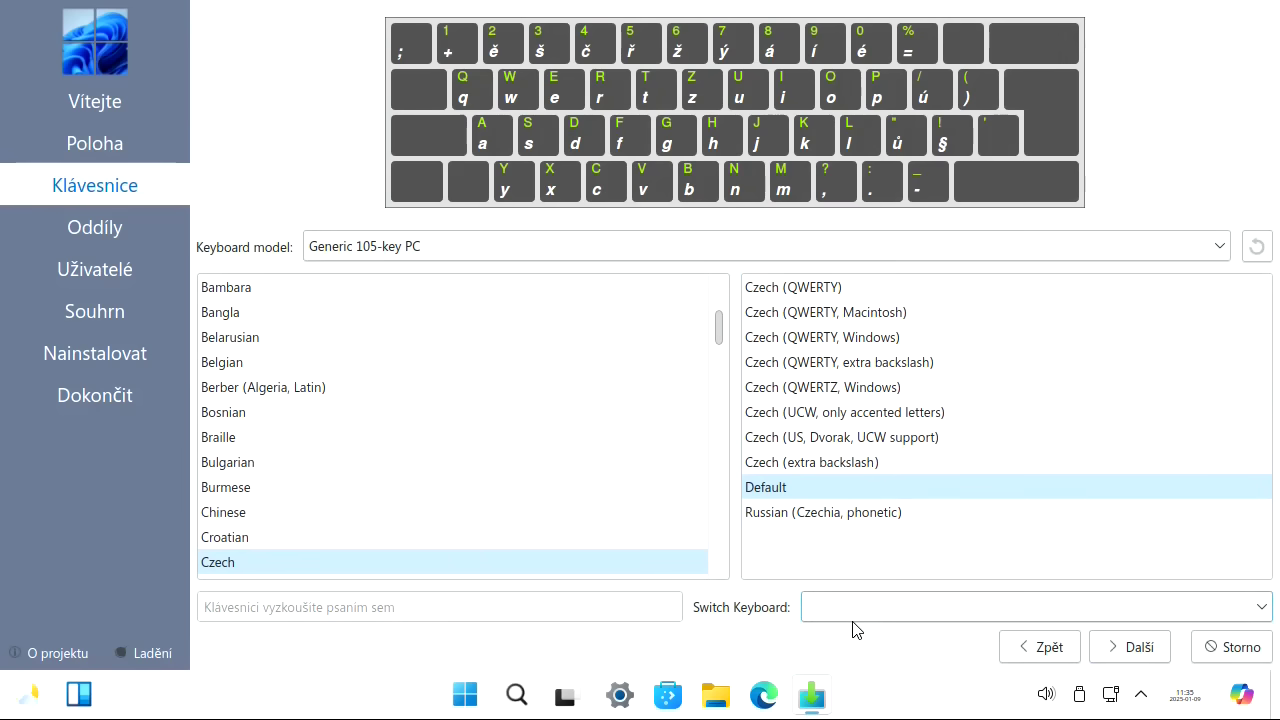
click(851, 393)
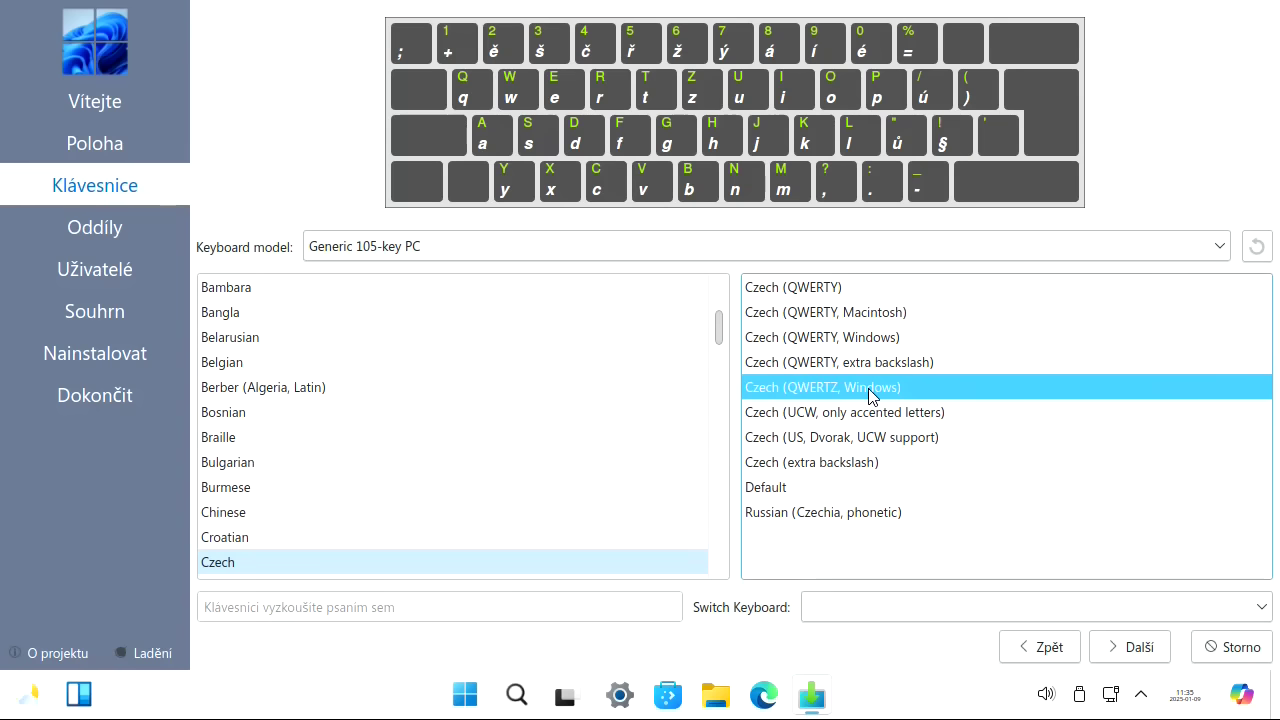
click(1137, 648)
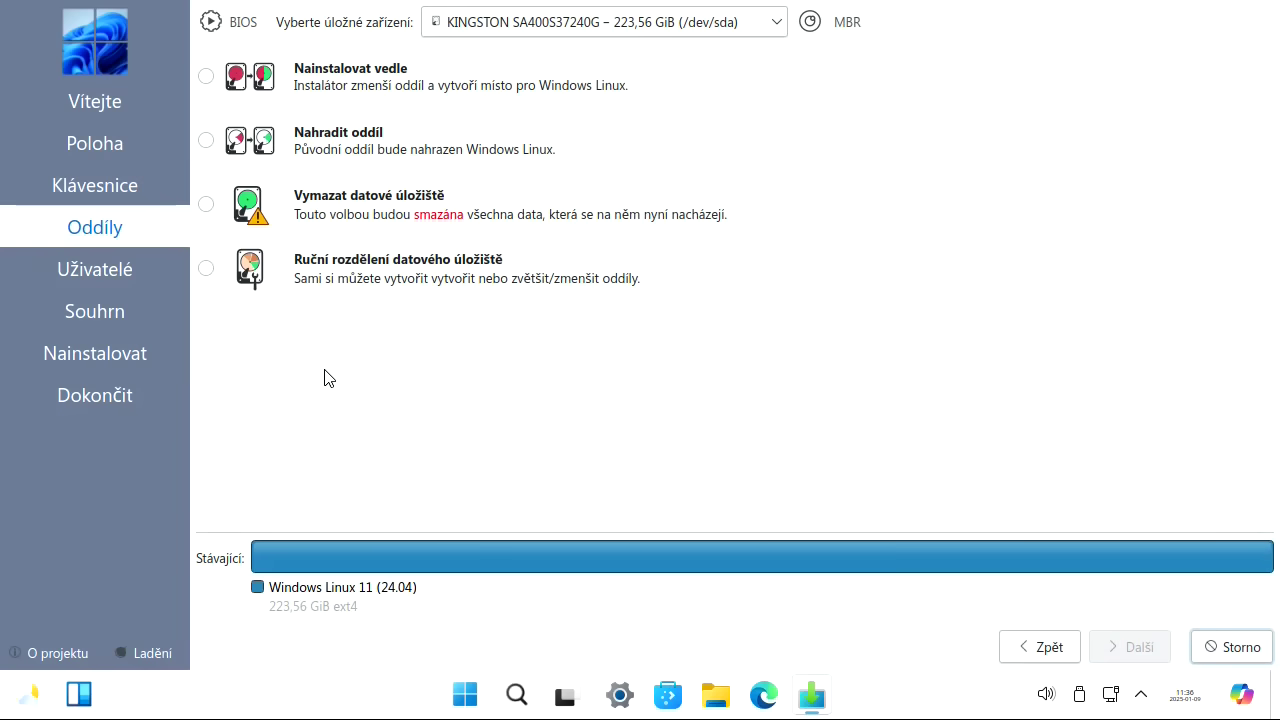
Step: Compare the details of the erase disk, replace partition, install alongside and manual partitioning options
click(207, 205)
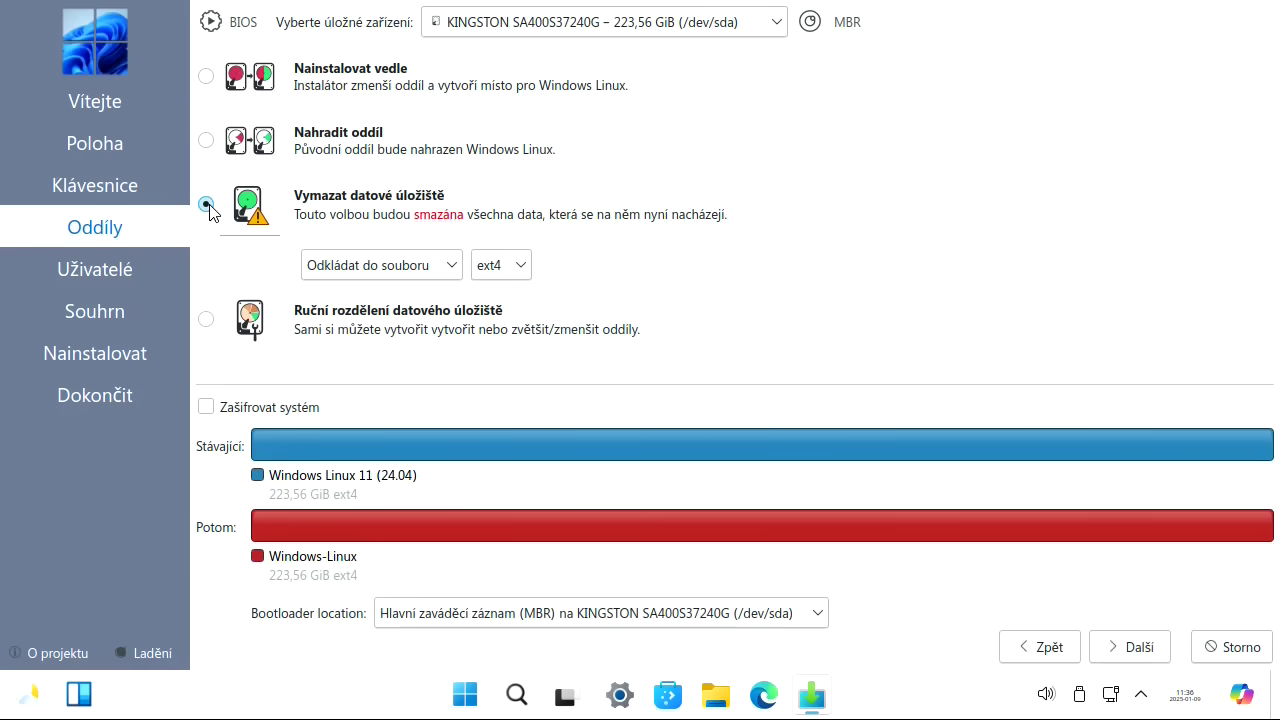
click(210, 141)
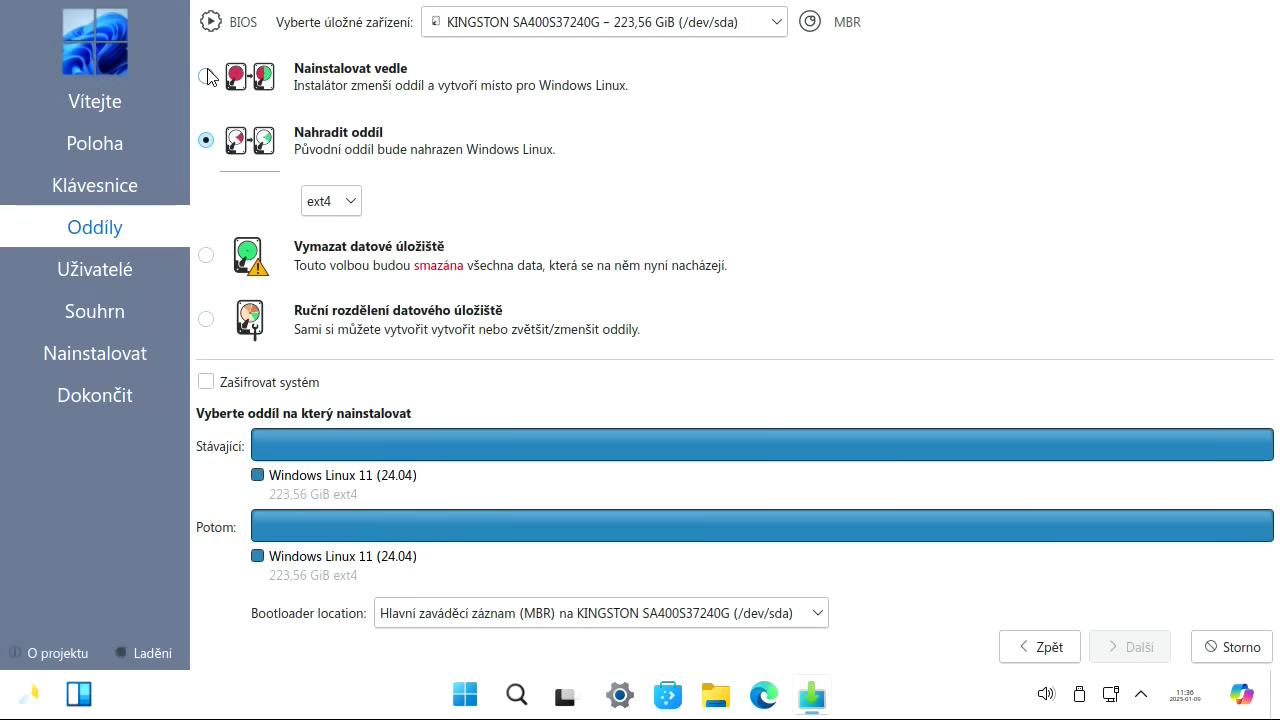
click(207, 76)
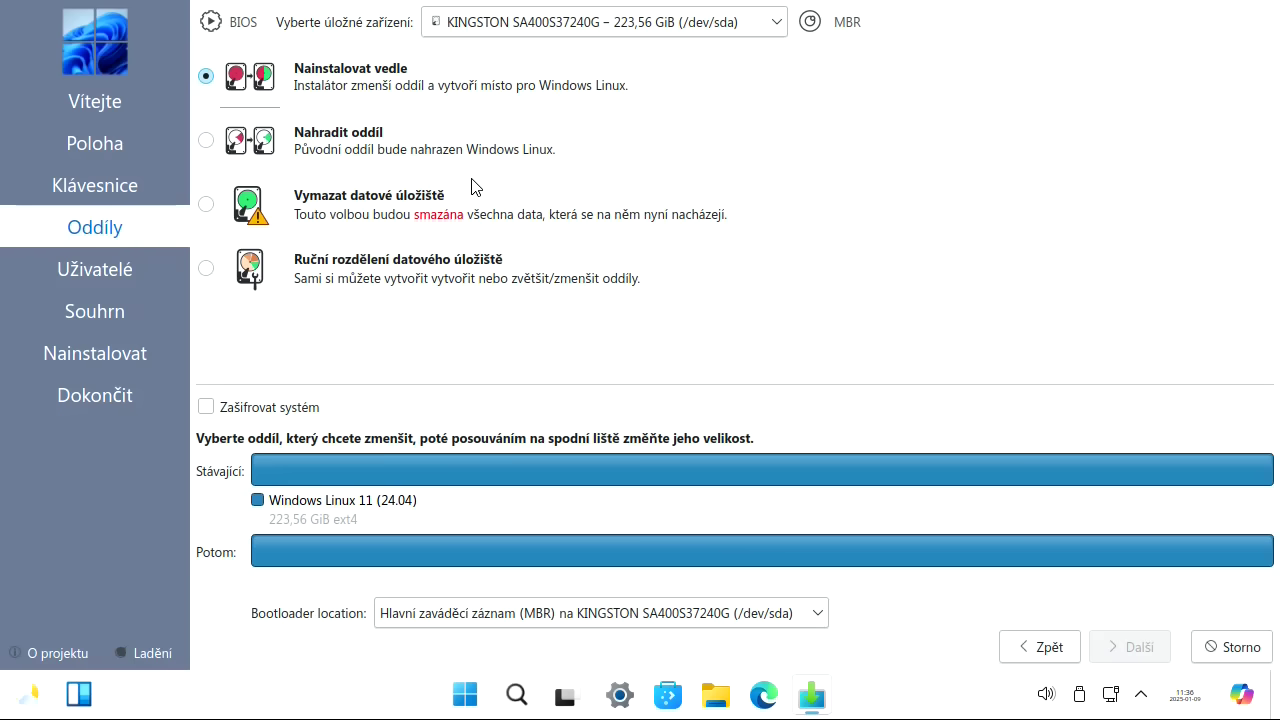
click(210, 141)
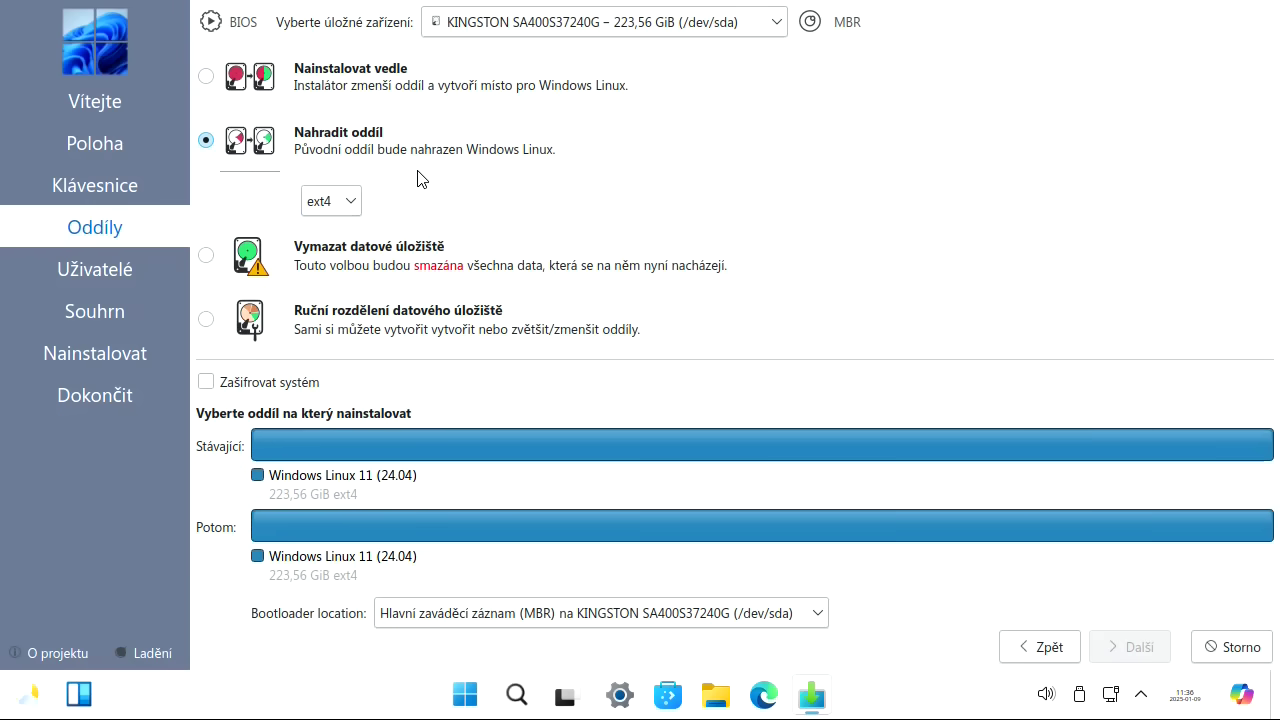
click(207, 257)
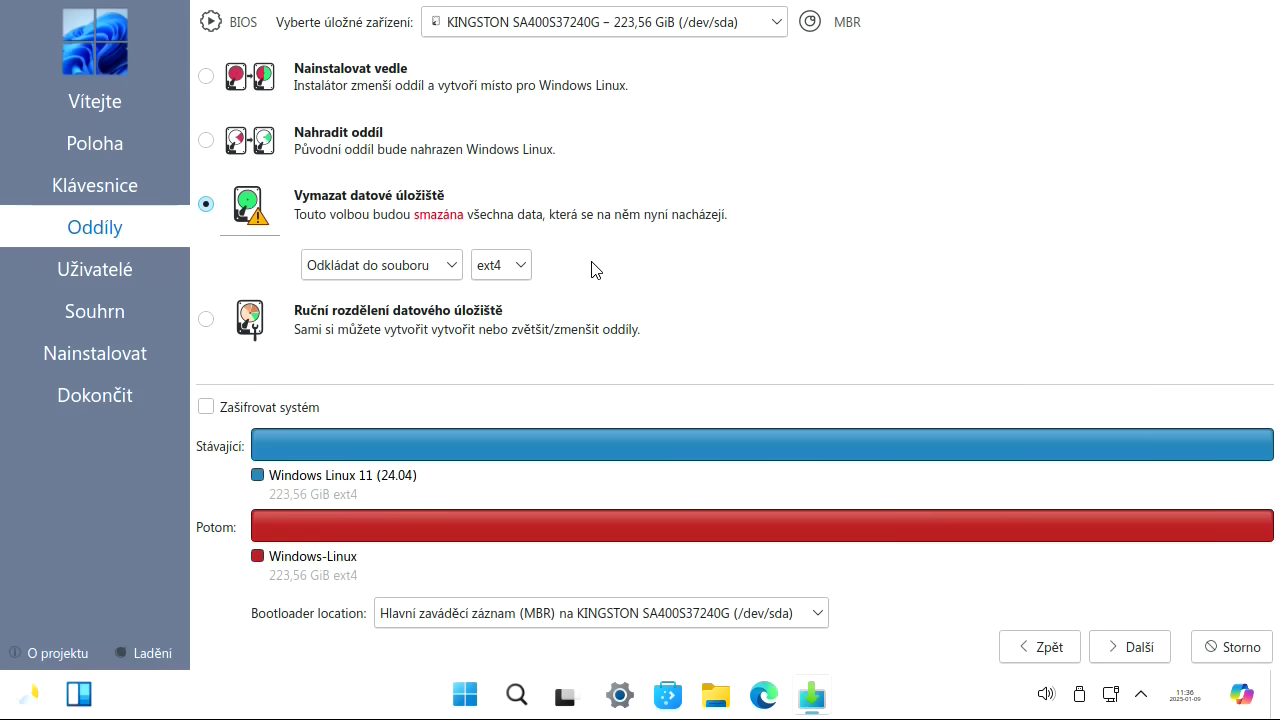
click(206, 320)
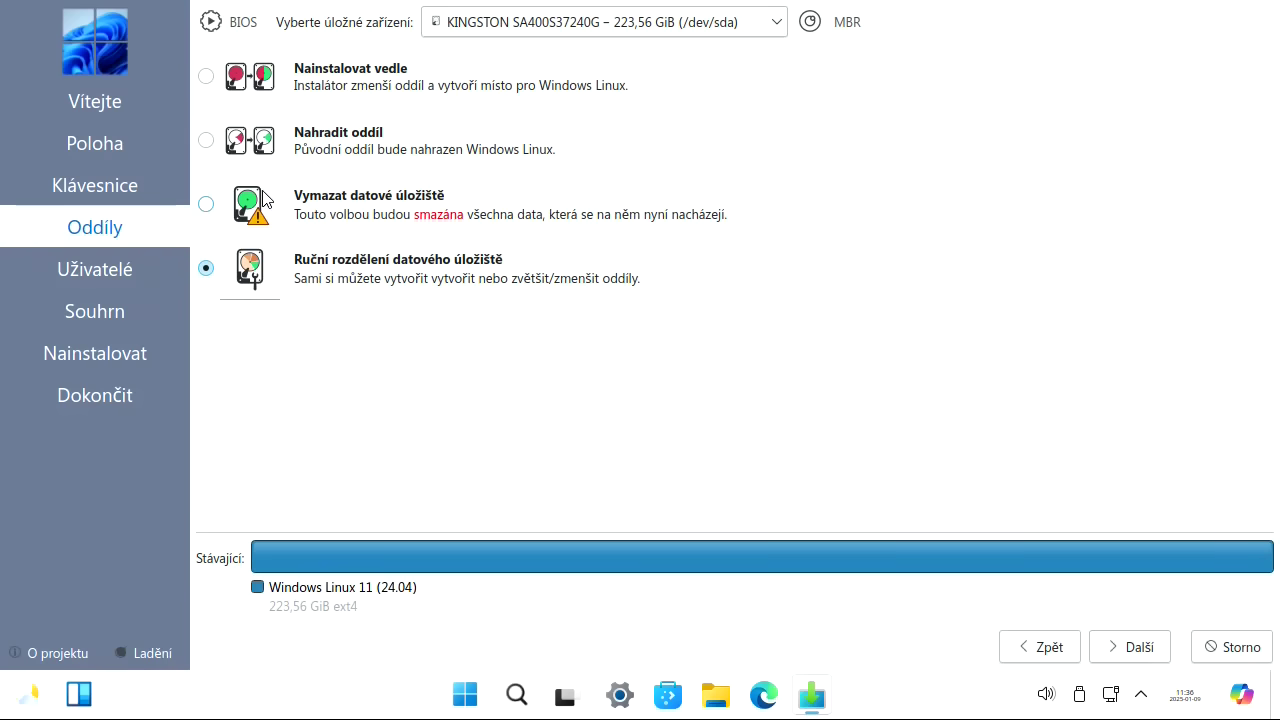
click(207, 141)
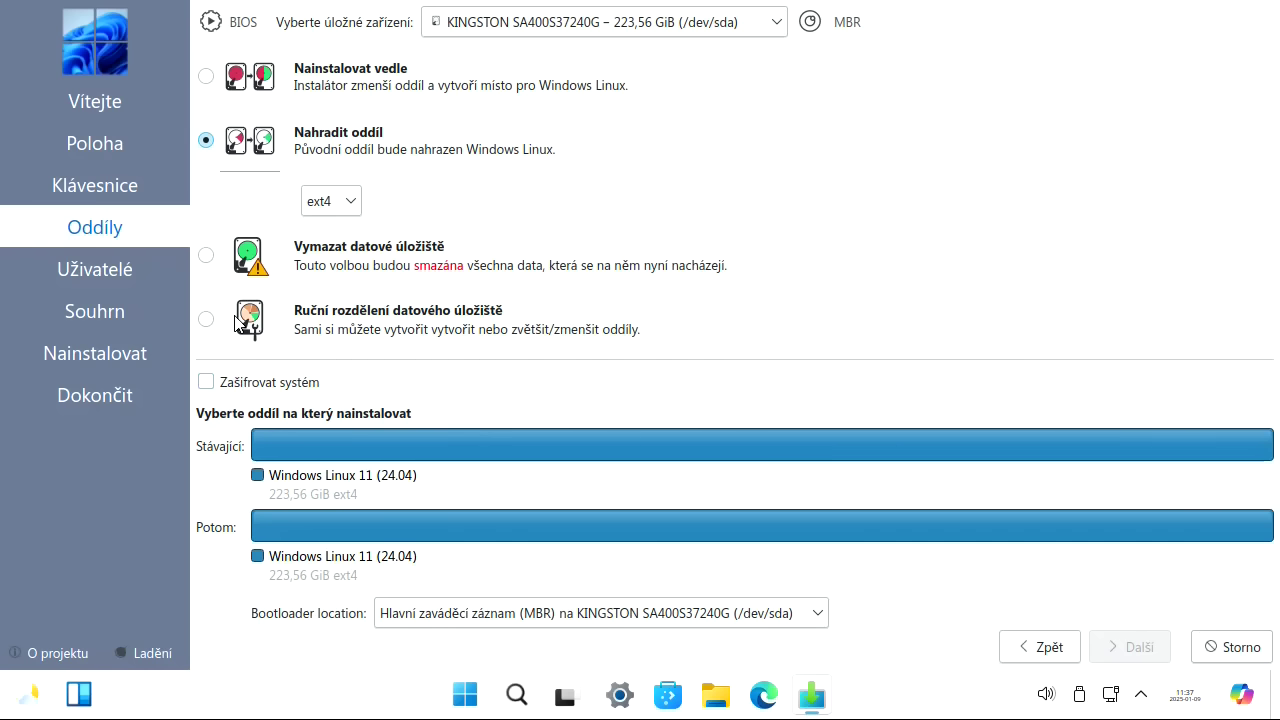
Step: Choose to erase the KINGSTON SA400S37240G disk, keep swap to file with ext4, and continue
click(208, 257)
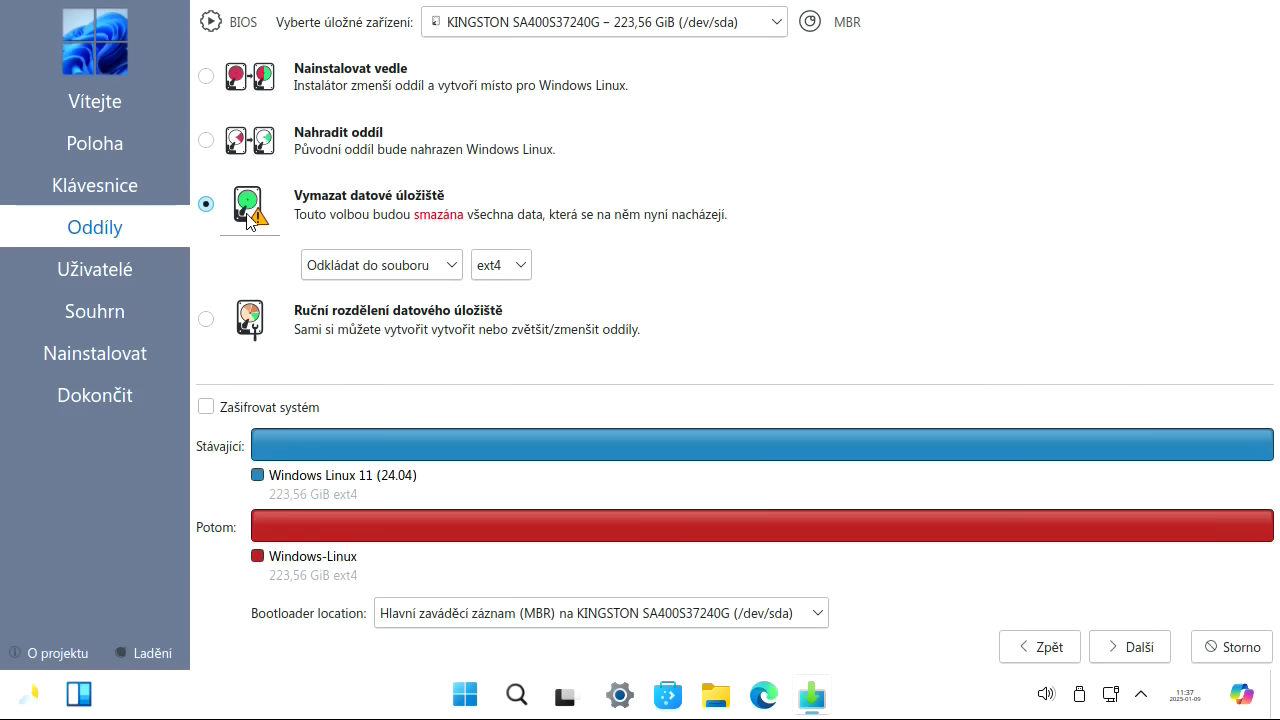
click(447, 267)
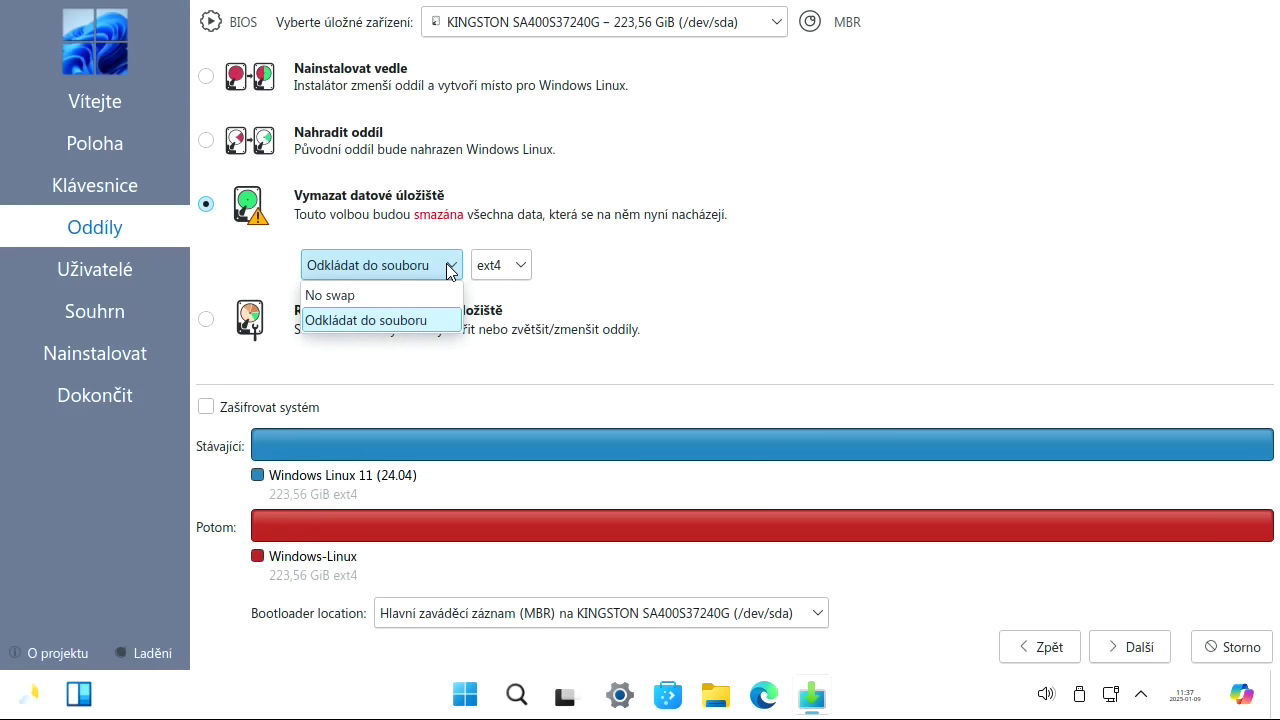
click(447, 267)
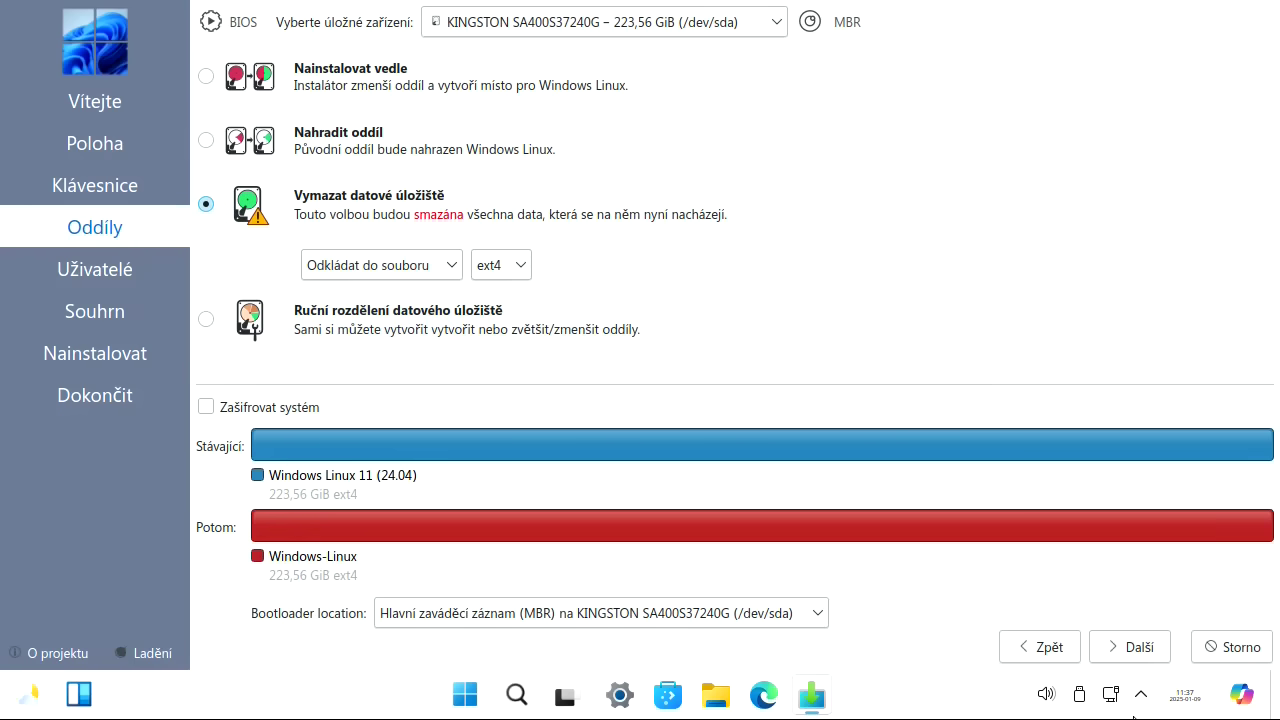
click(1137, 649)
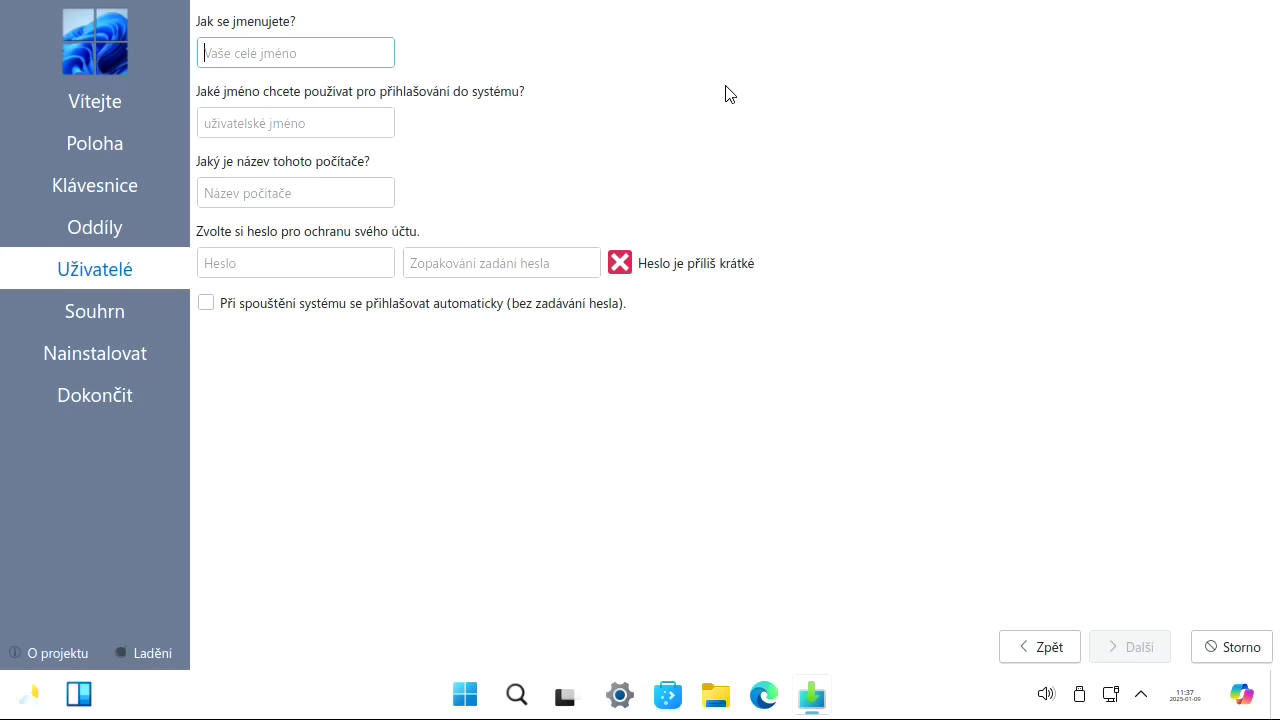
Step: Enter ČISTÉ PC as the account's full name and complete the login name as cistepc
text(ČISTÉ PC)
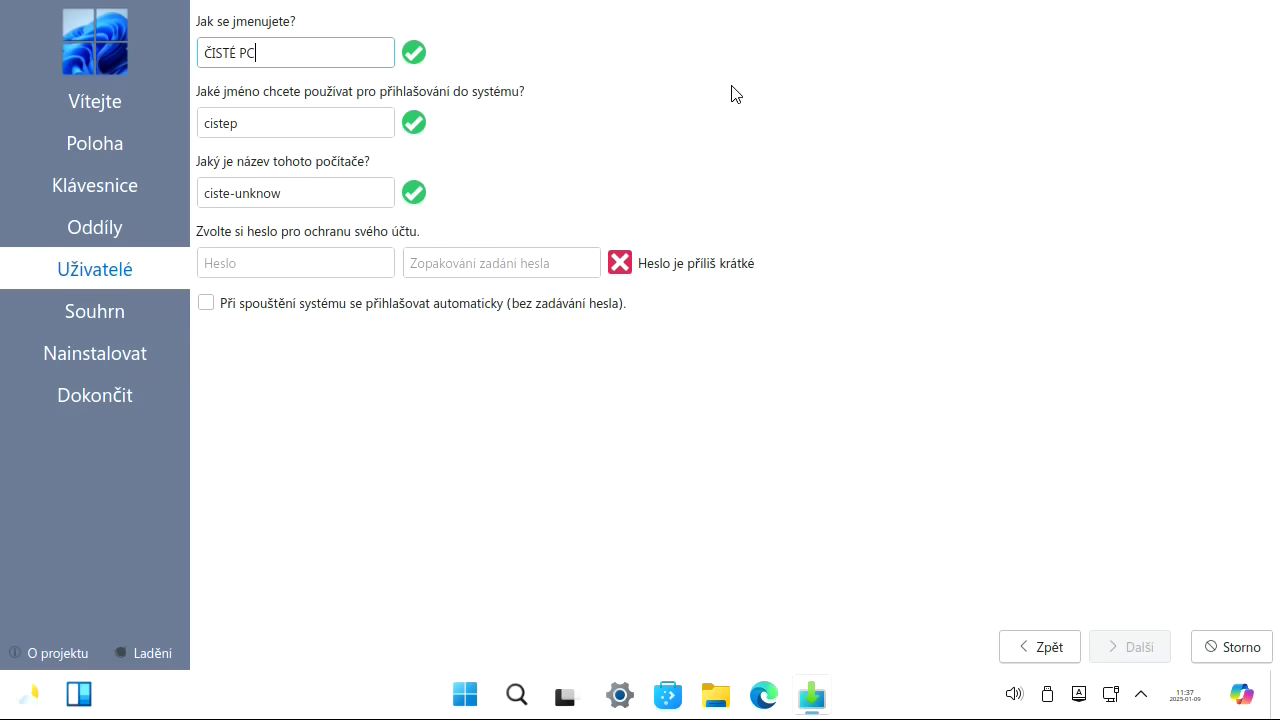
key(Tab)
key(End)
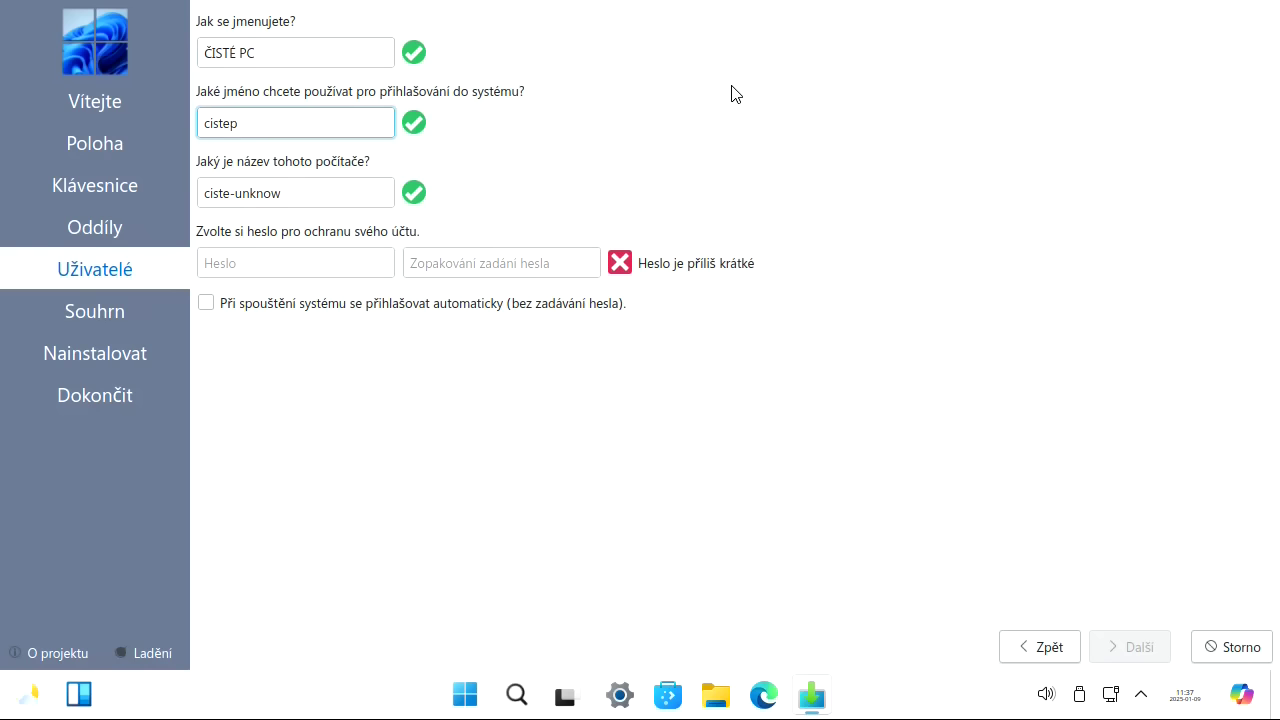
text(c)
Step: Replace the suggested computer name with htpc
key(Tab)
key(End)
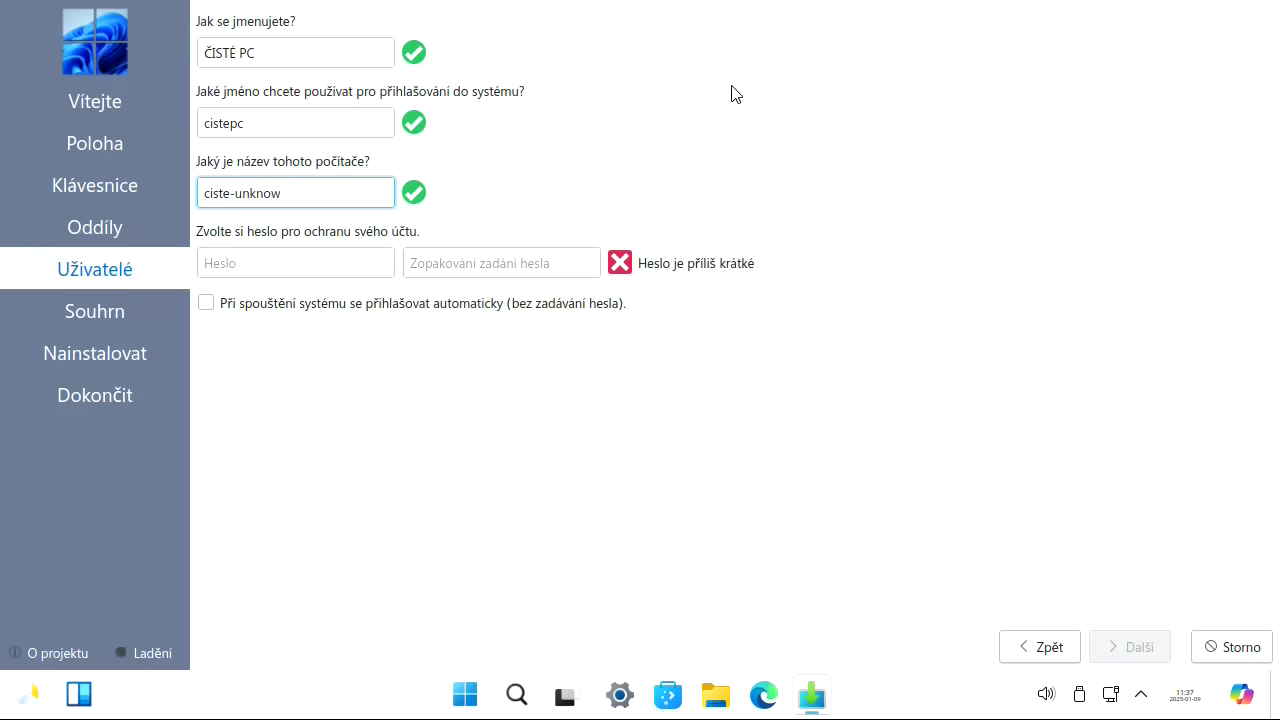
key(BackSpace)
key(BackSpace)
key(BackSpace)
key(BackSpace)
key(BackSpace)
key(BackSpace)
key(BackSpace)
key(BackSpace)
key(BackSpace)
key(BackSpace)
key(BackSpace)
key(BackSpace)
text(h)
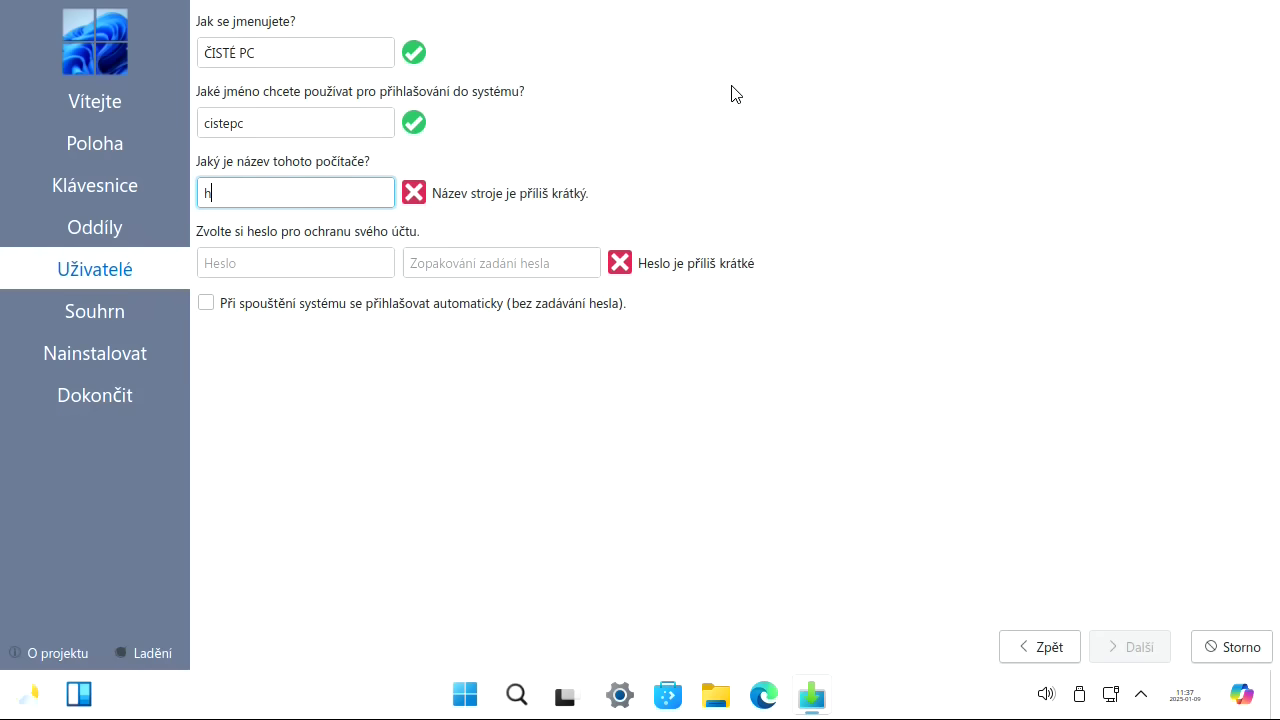
text(tpc)
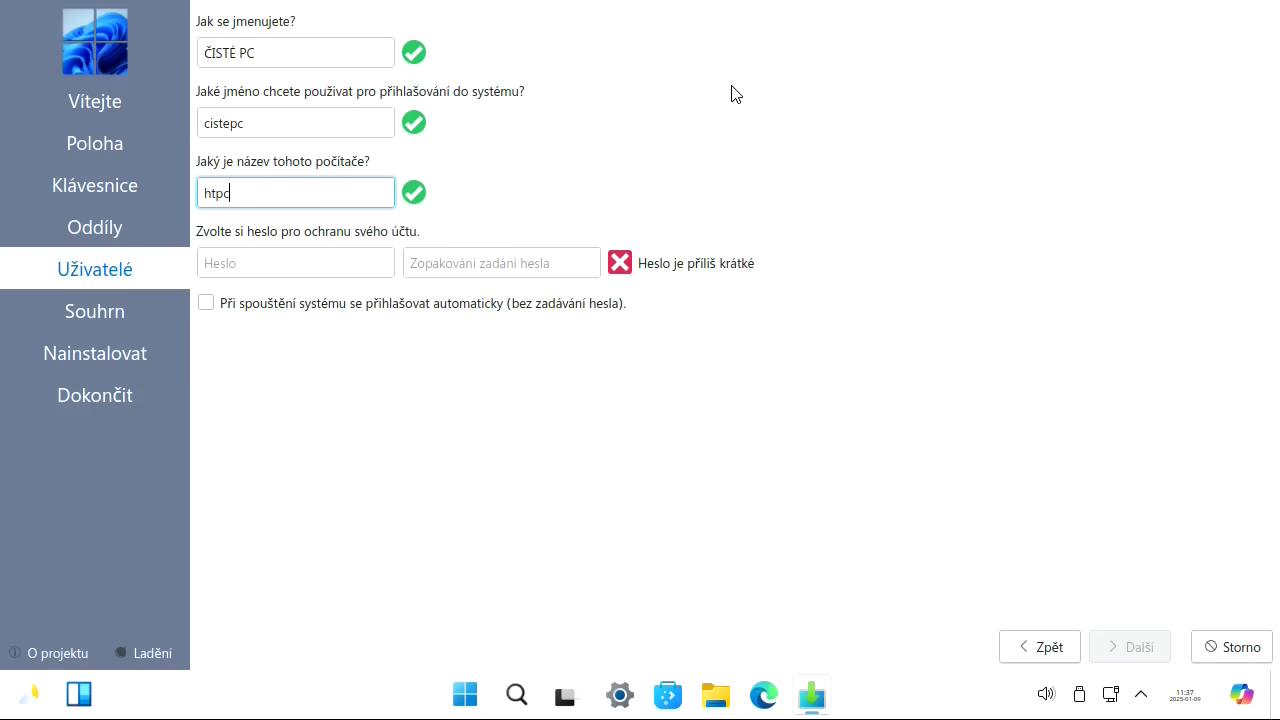
key(Tab)
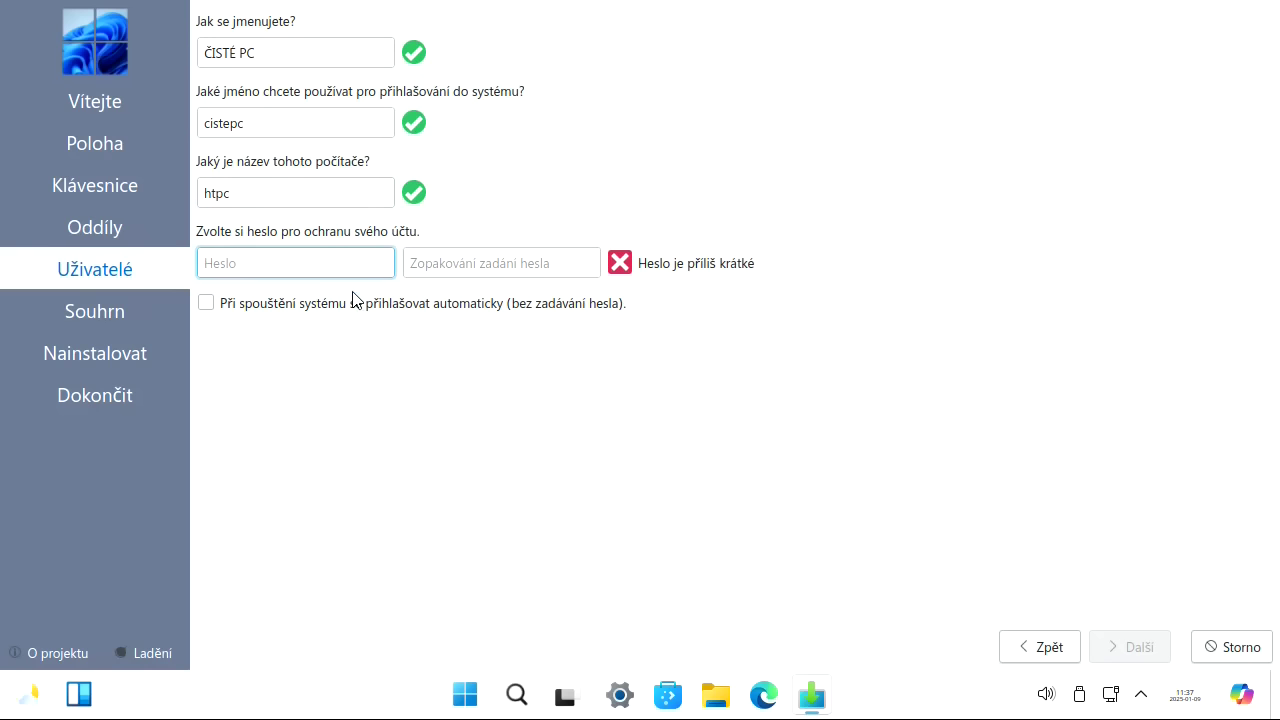
Step: Enter and repeat the account password, leaving automatic login at system startup turned off
click(205, 304)
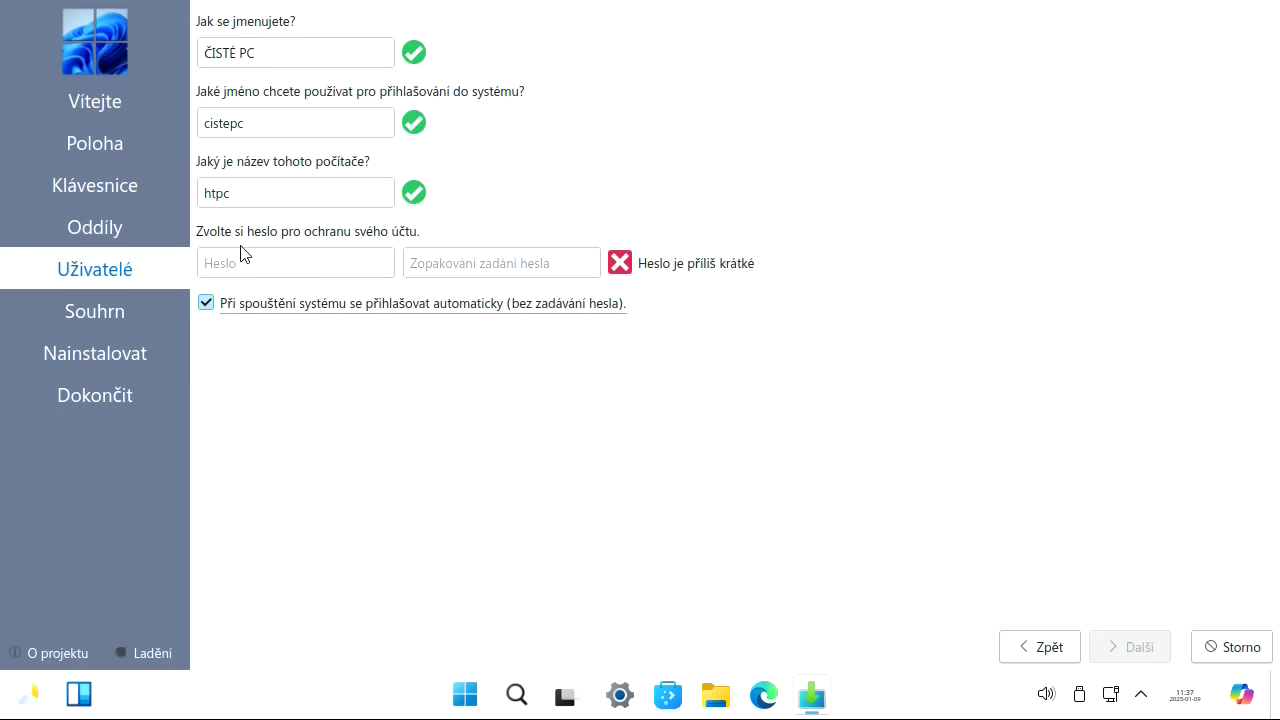
click(281, 266)
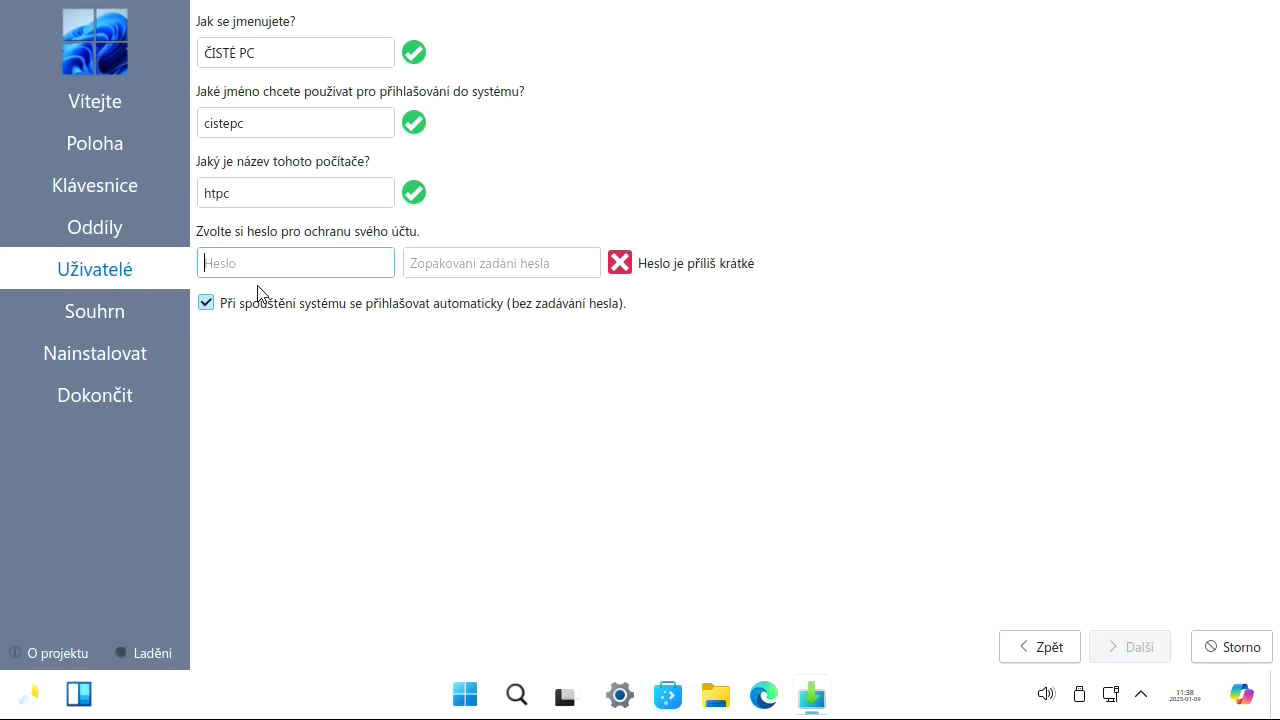
text(******)
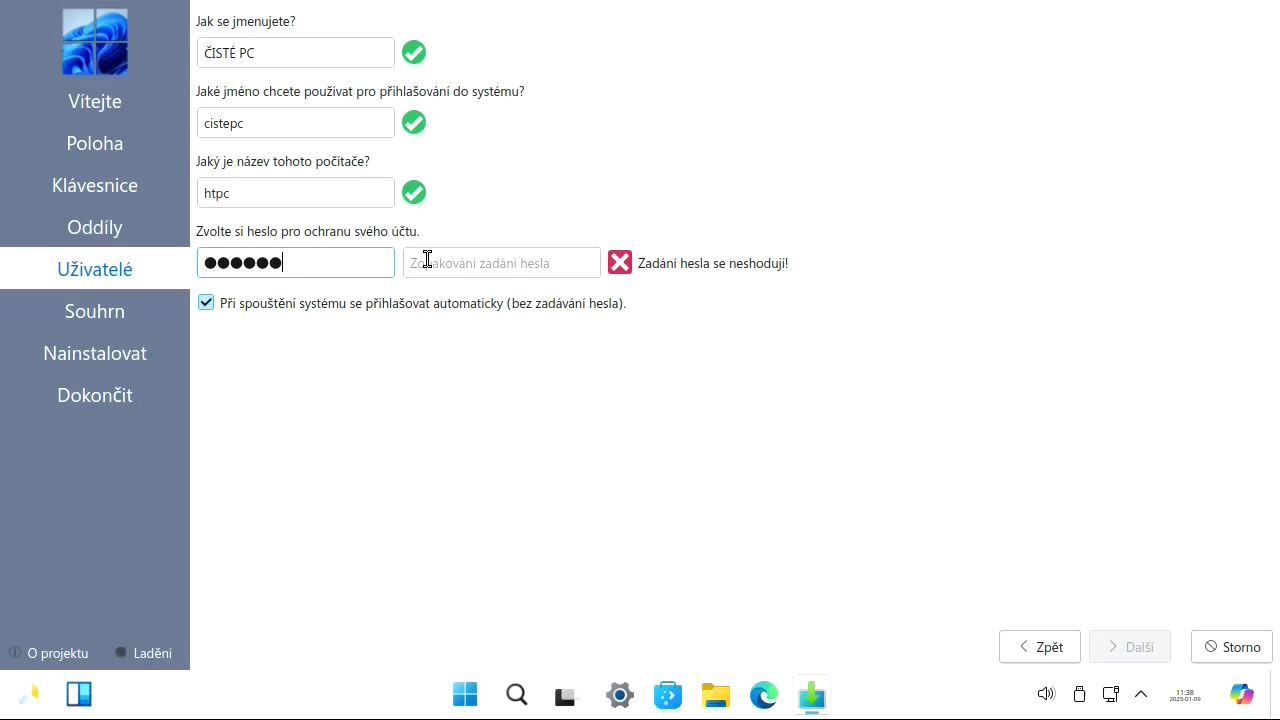
click(446, 252)
text(******)
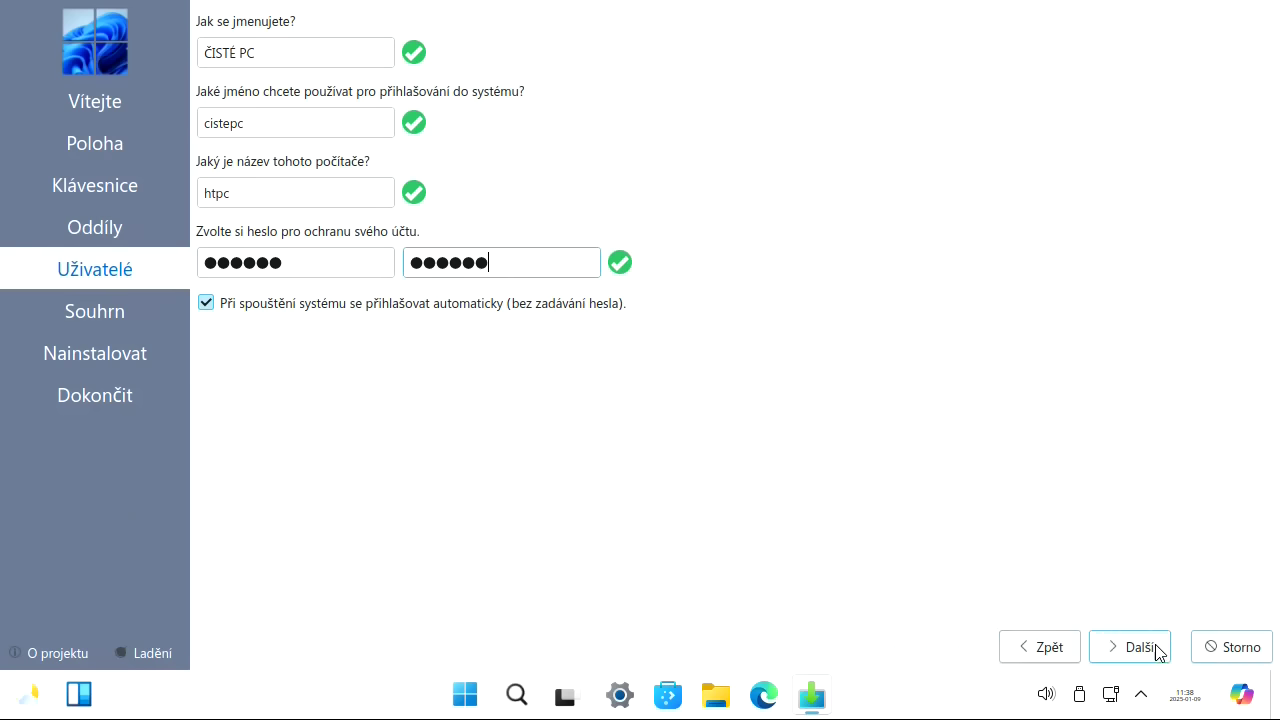
click(207, 308)
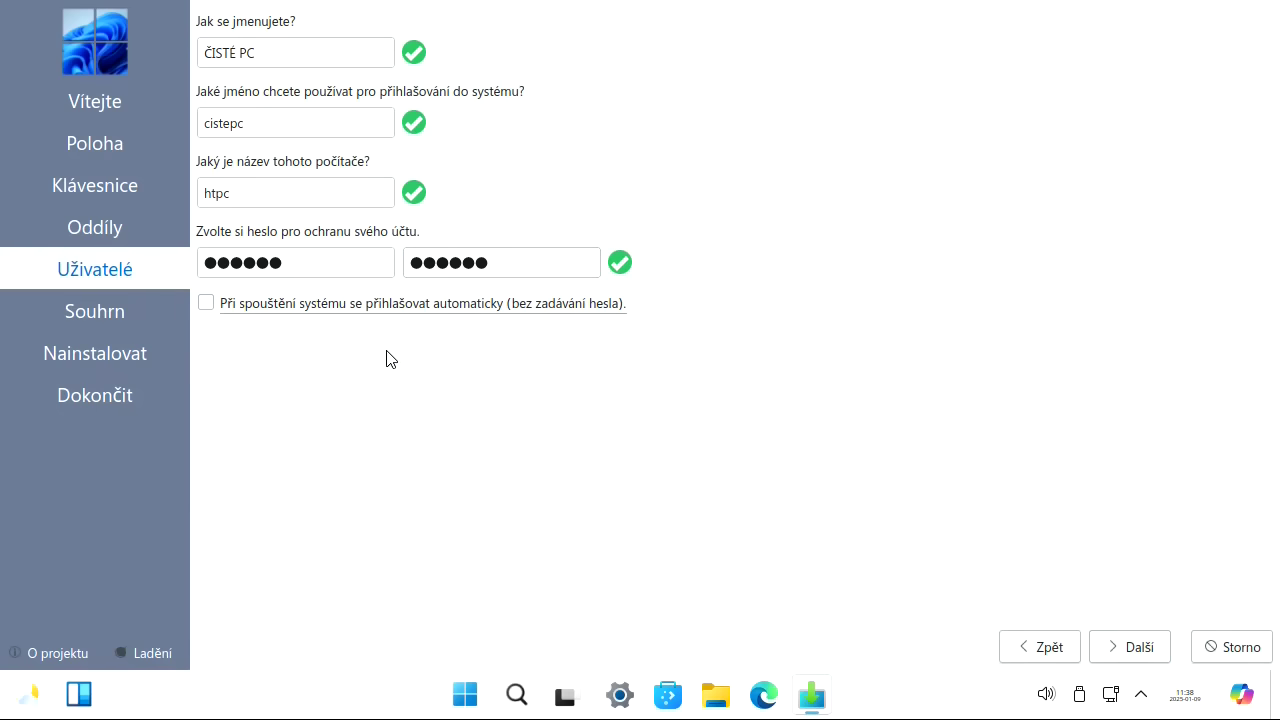
Step: Continue to the installation summary, start the installation, and confirm the irreversible disk changes
click(1140, 647)
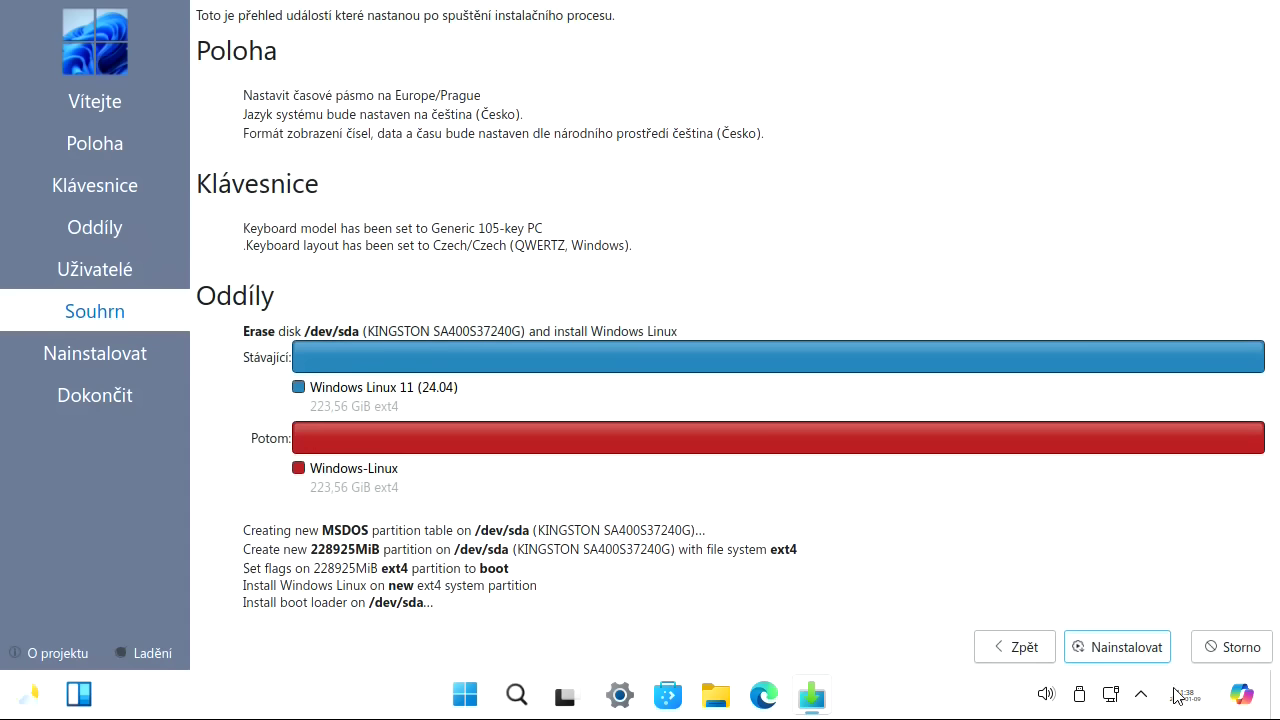
click(1113, 648)
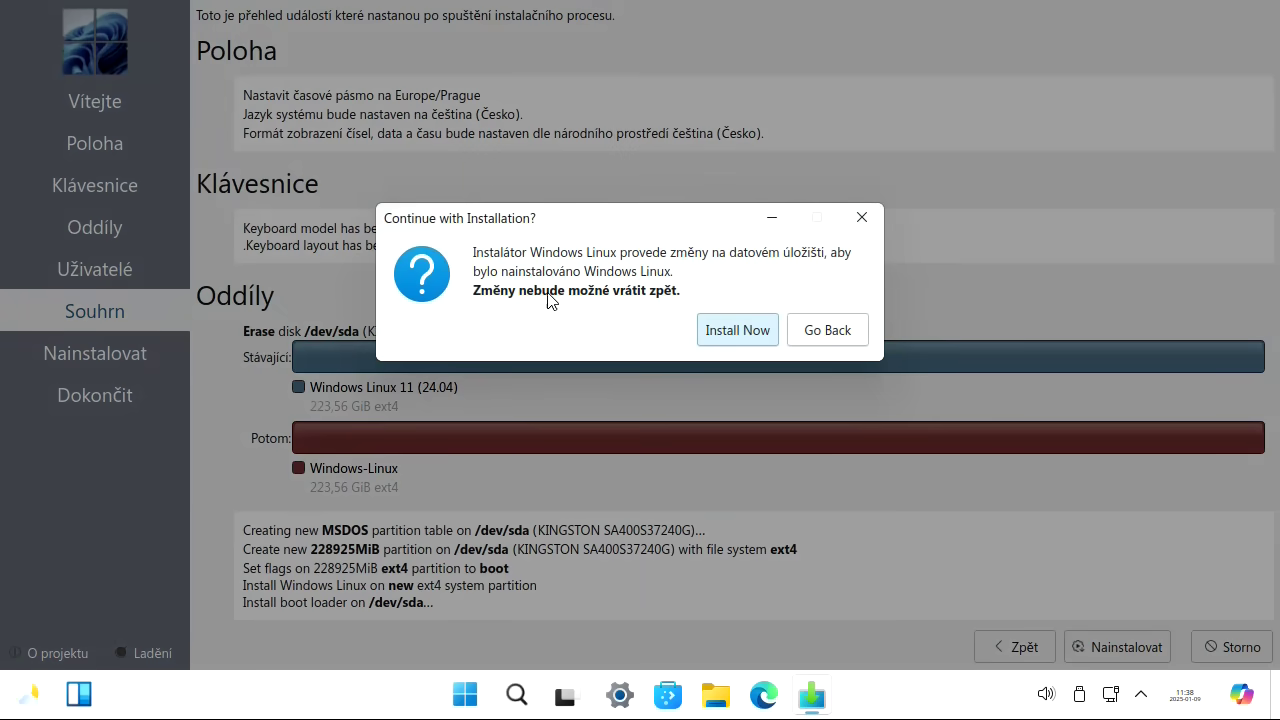
click(745, 334)
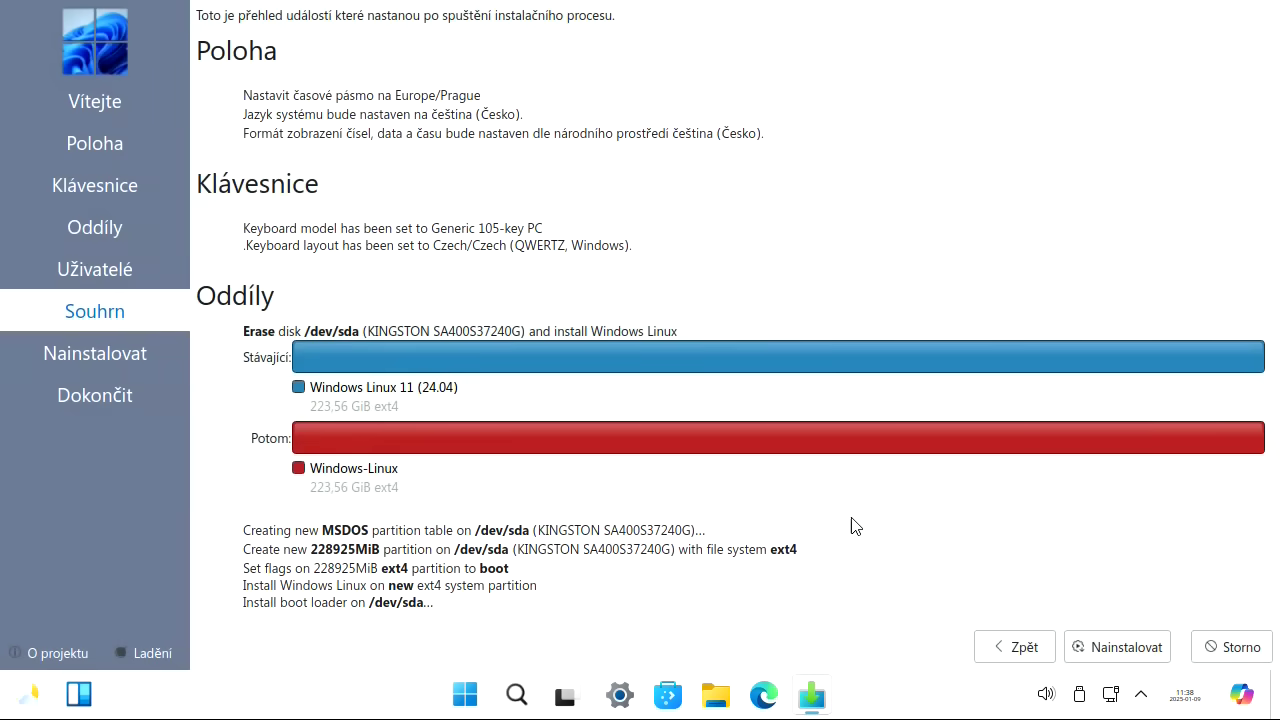
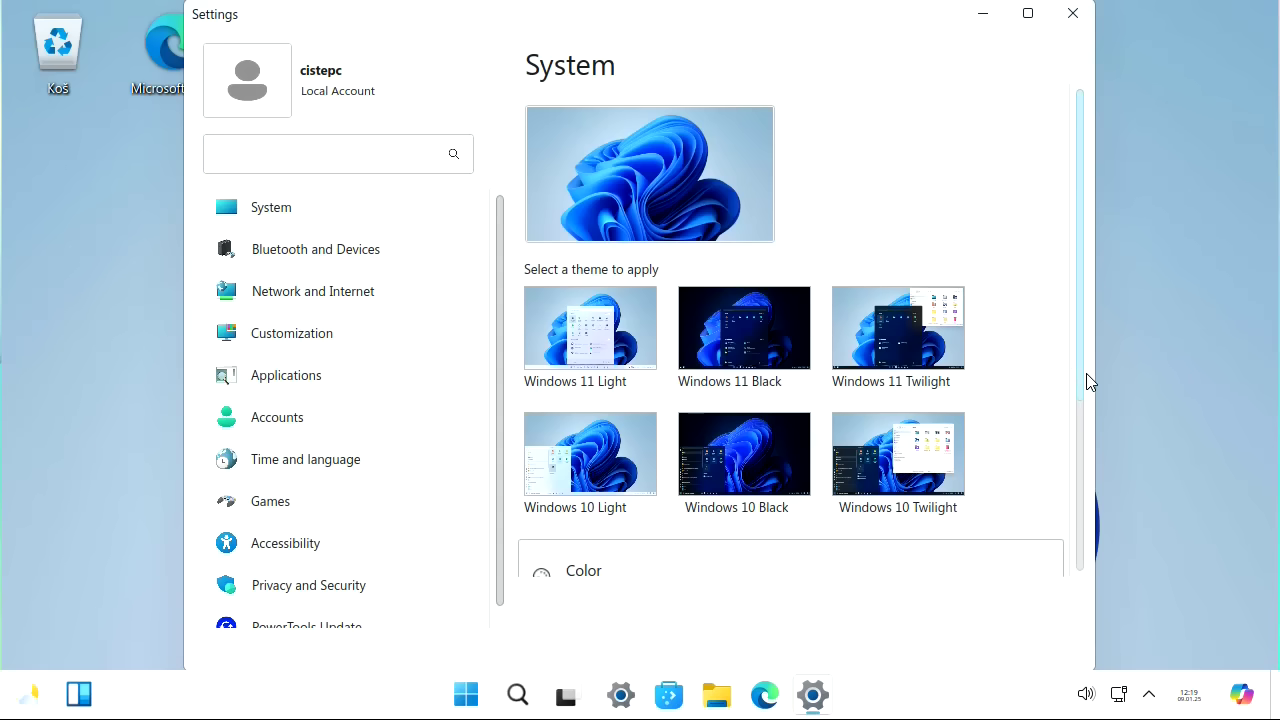
Step: Look through the themes and the color, icon, lock screen and font options in the system settings, and close the settings
drag(1076, 386, 1089, 610)
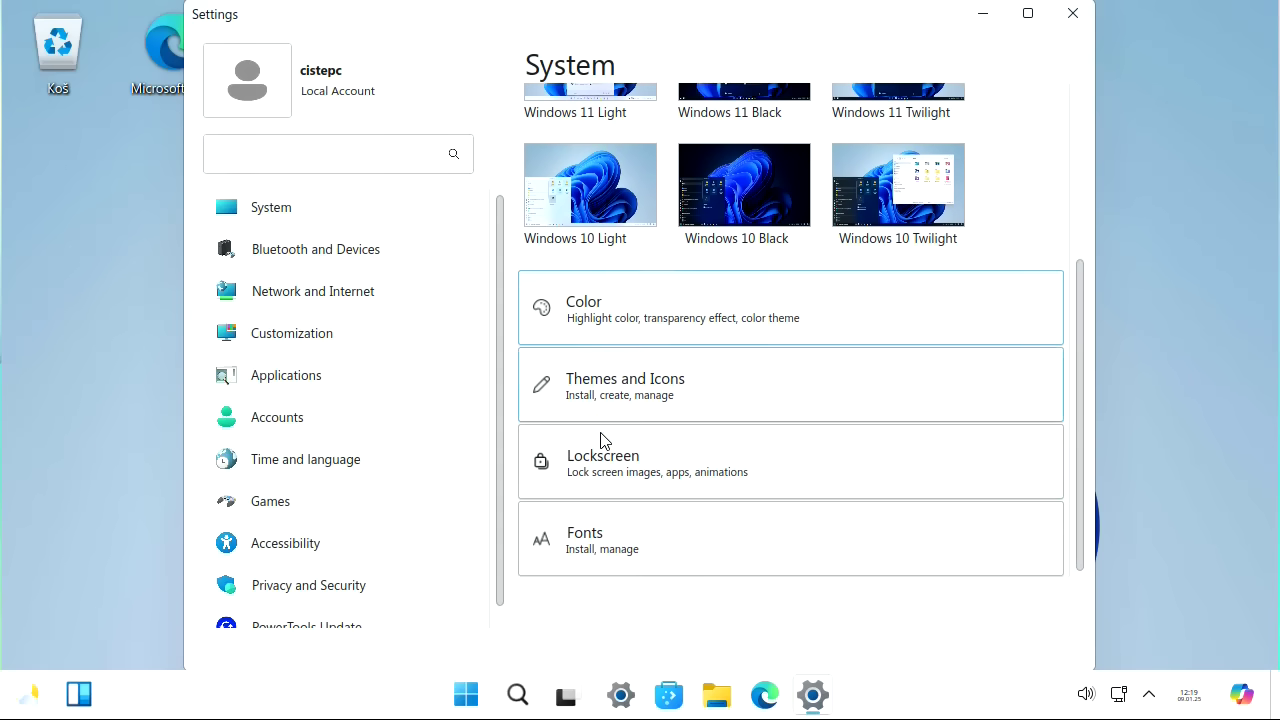
drag(1083, 551, 1117, 233)
click(557, 335)
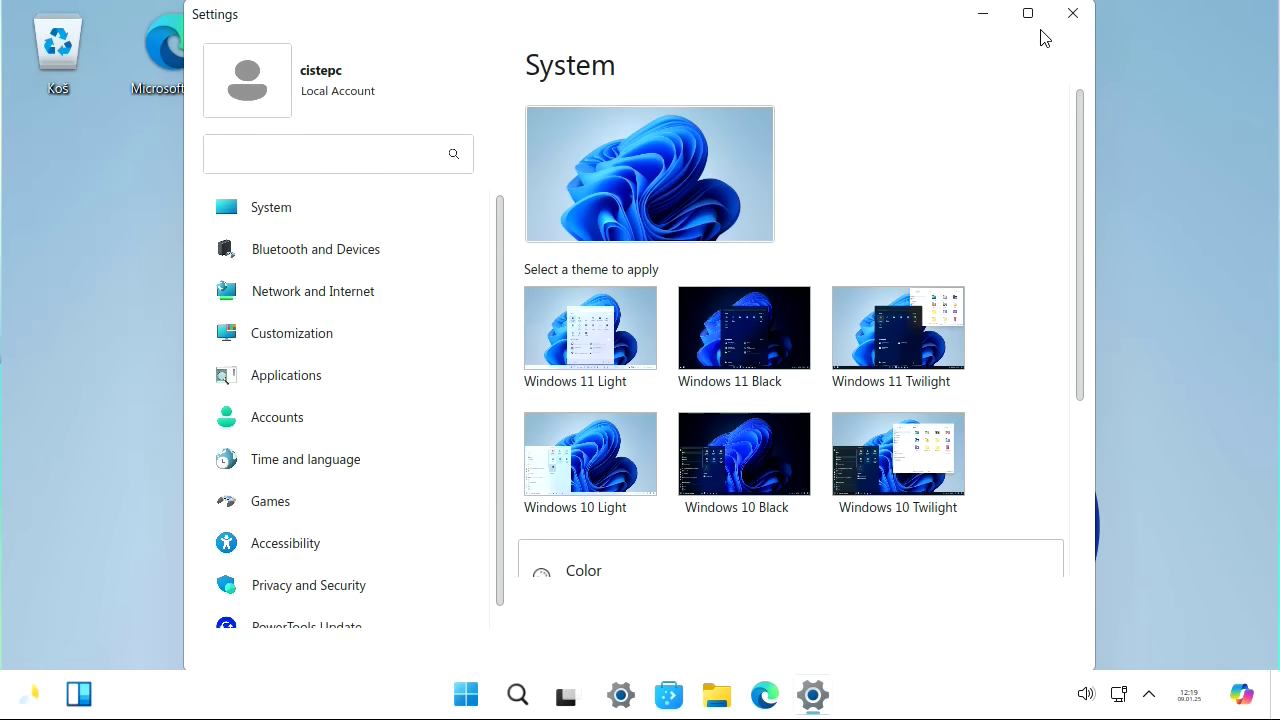
click(1072, 13)
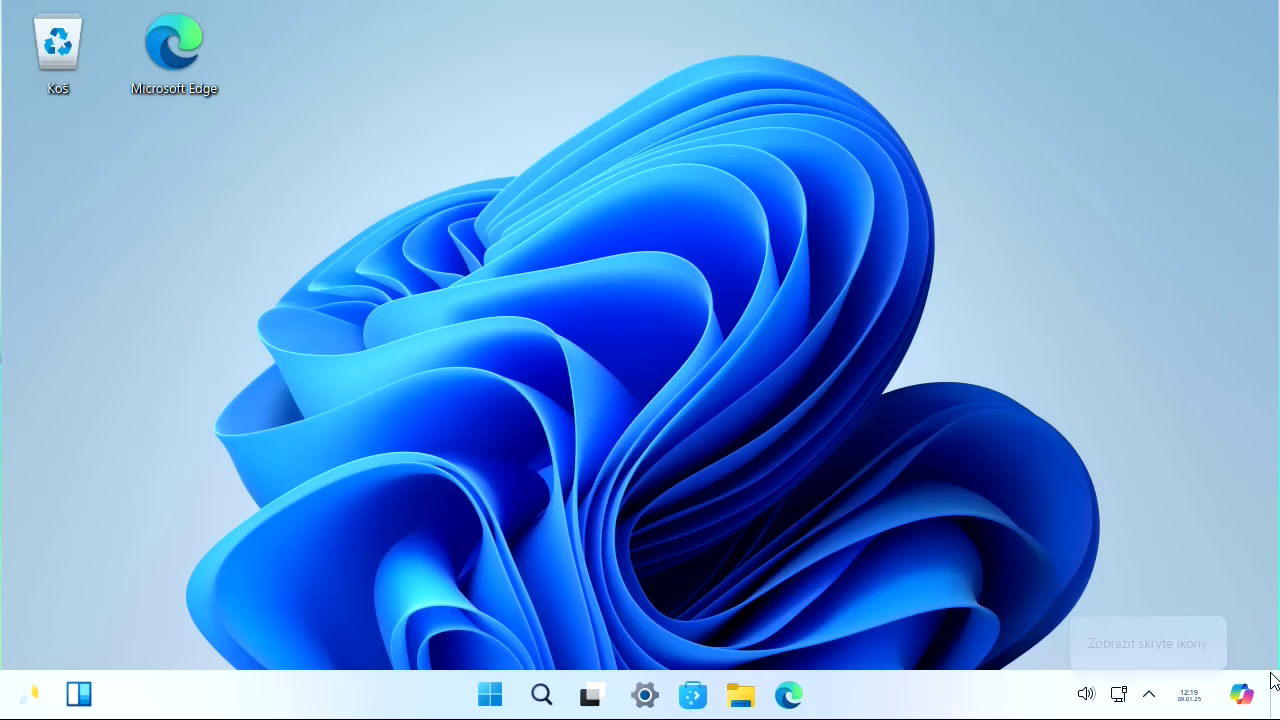
Step: Dismiss the system activation notification and the page translation offer, and begin the Microsoft Edge first-run setup
mouse_move(1187, 700)
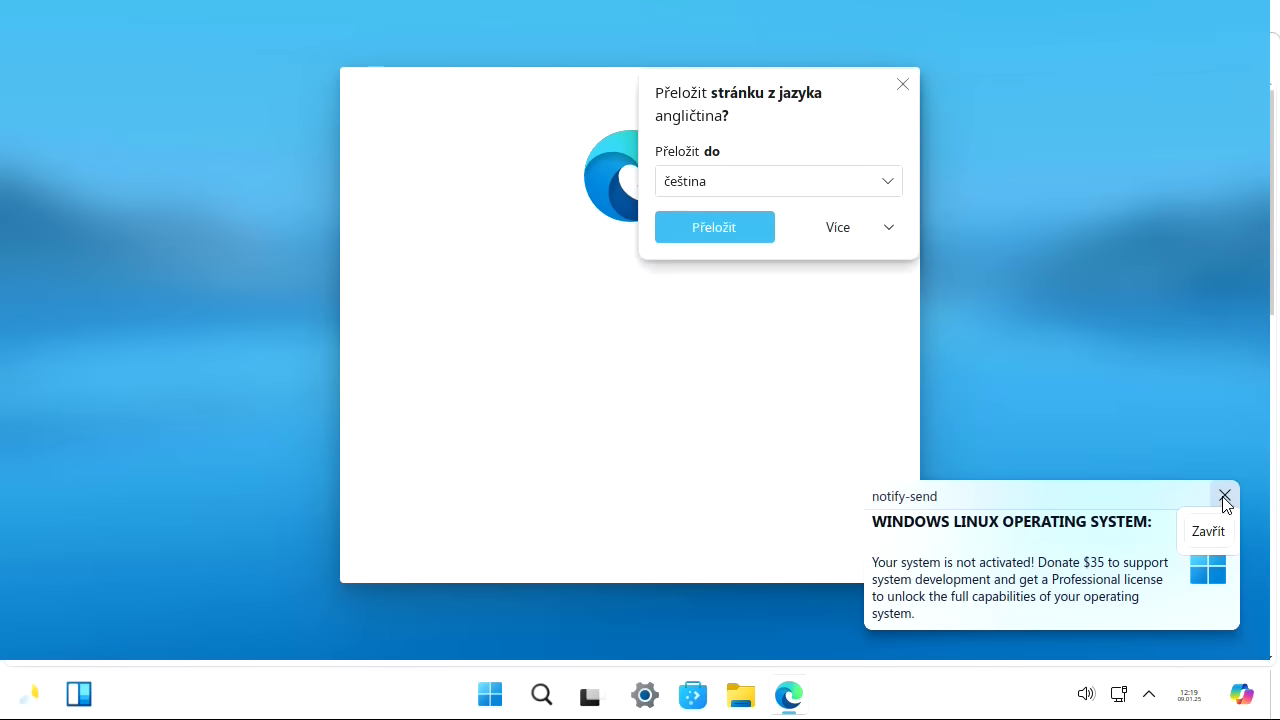
click(1225, 497)
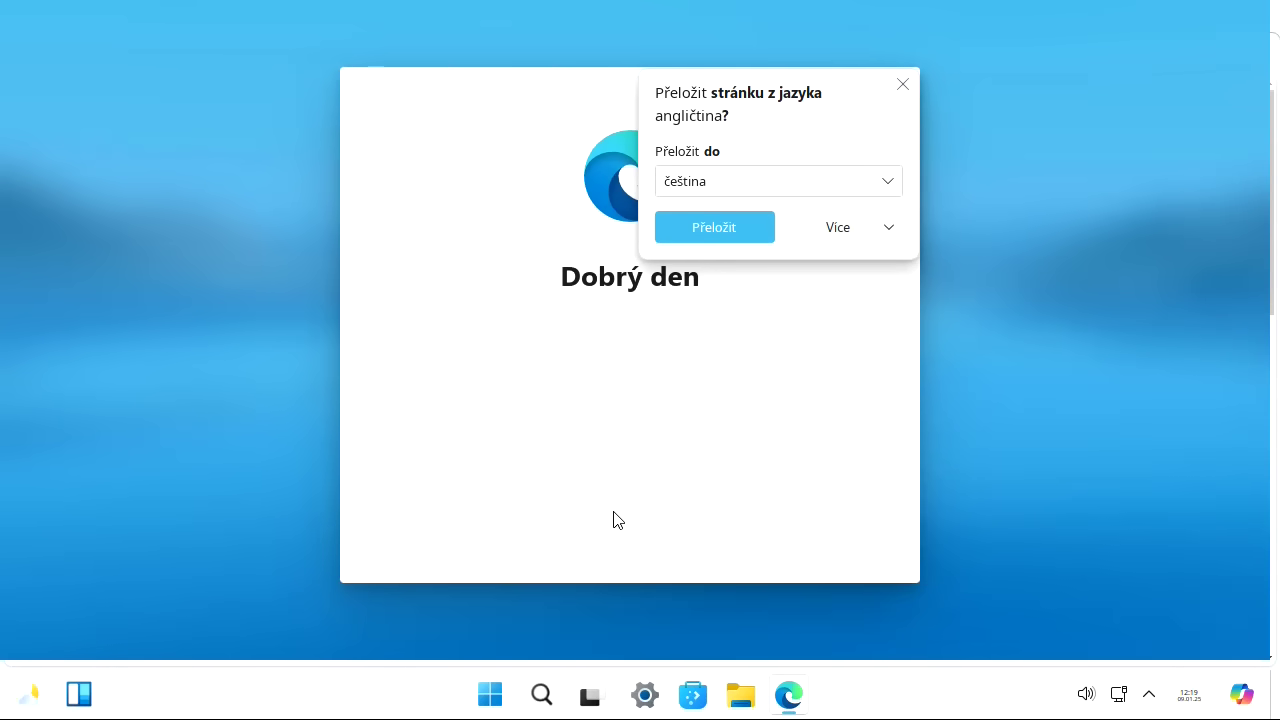
click(903, 86)
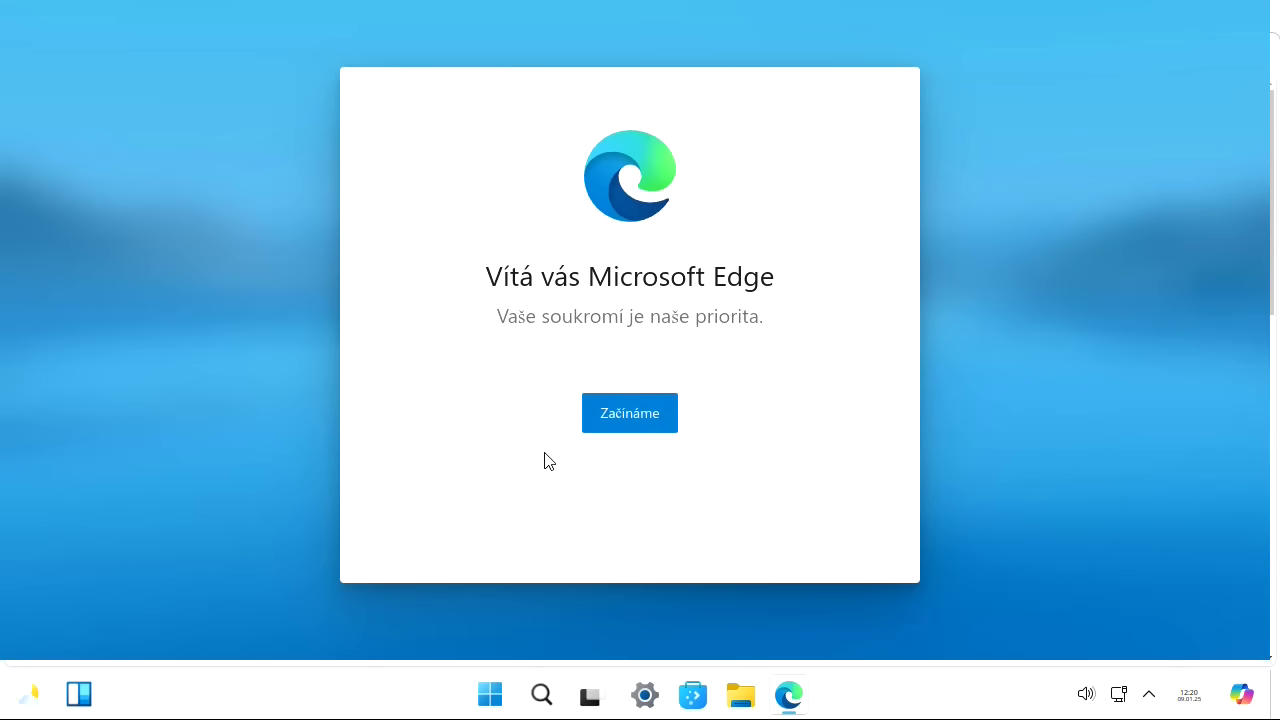
click(597, 430)
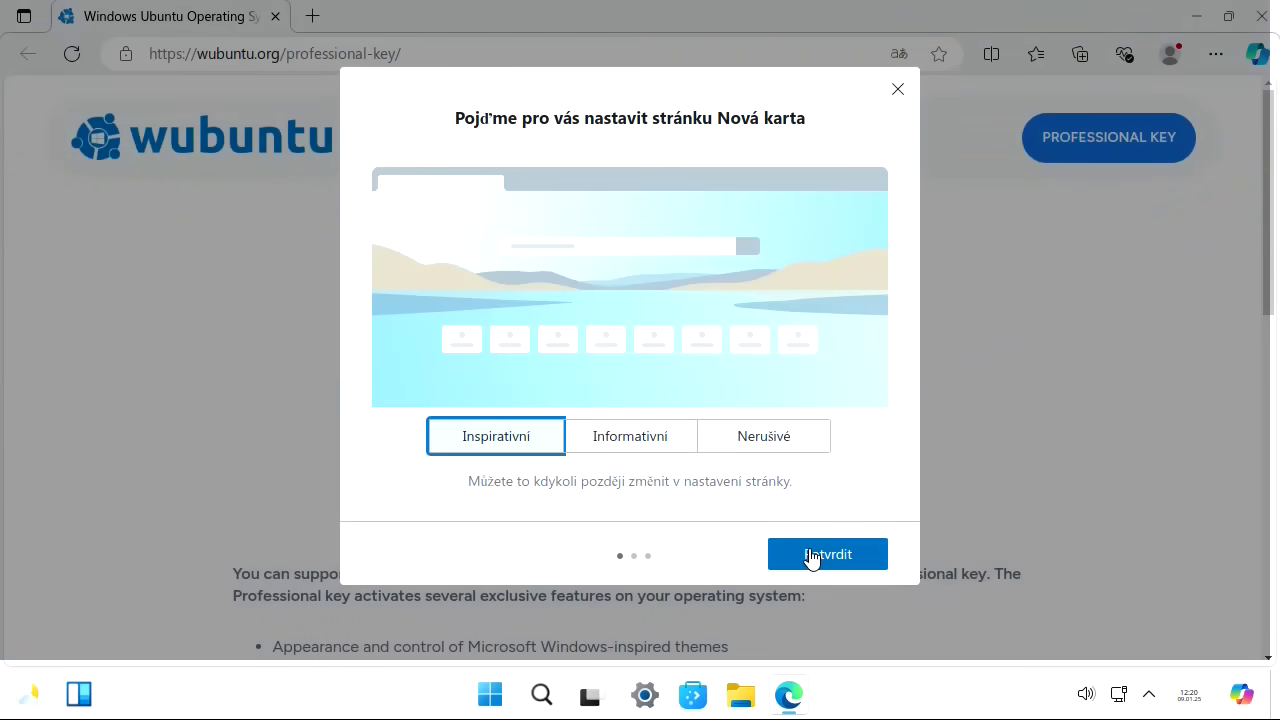
Step: Compare the Inspirativní, Informativní and Nerušivé new tab layouts, confirm Nerušivé, and exit the browser setup without signing in
click(659, 444)
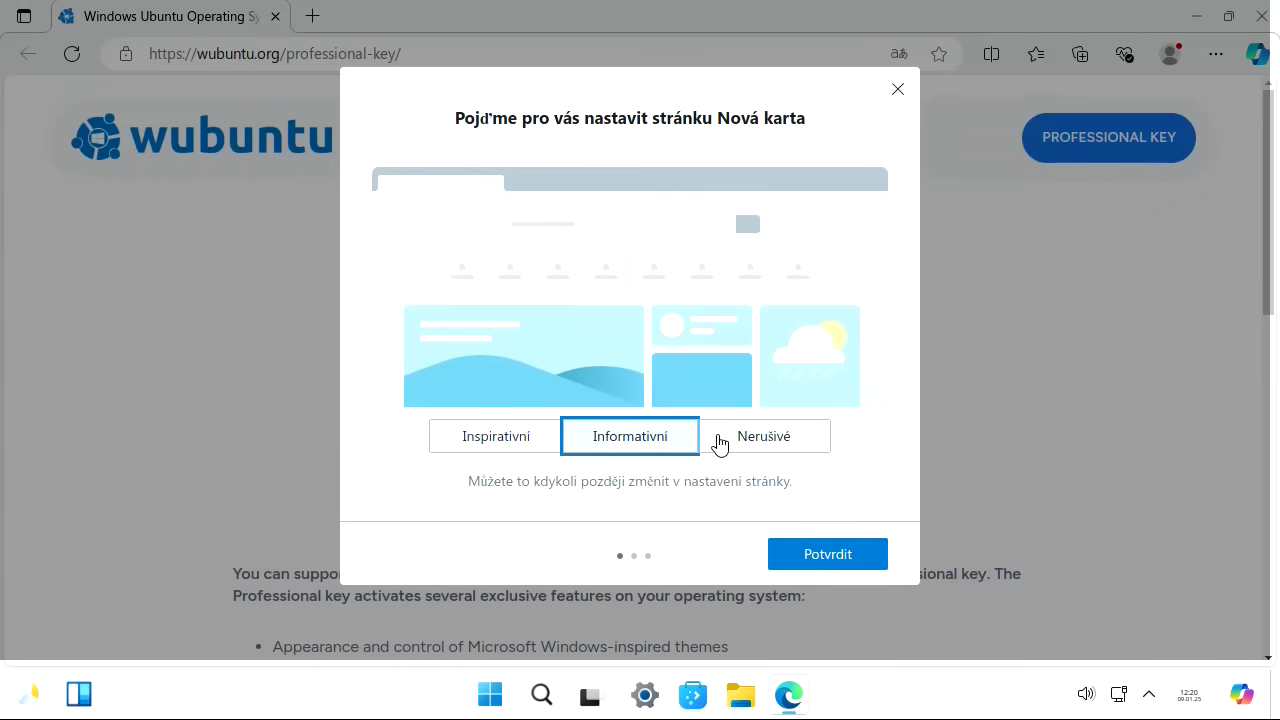
click(763, 442)
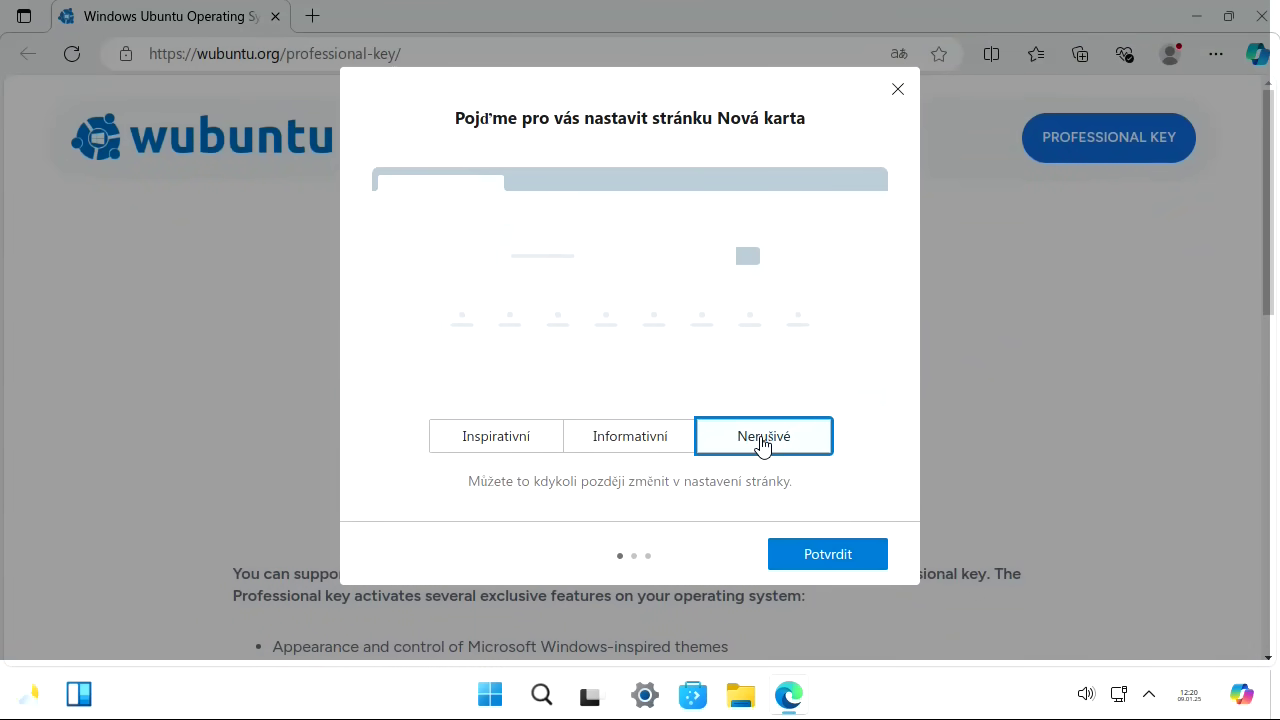
click(474, 444)
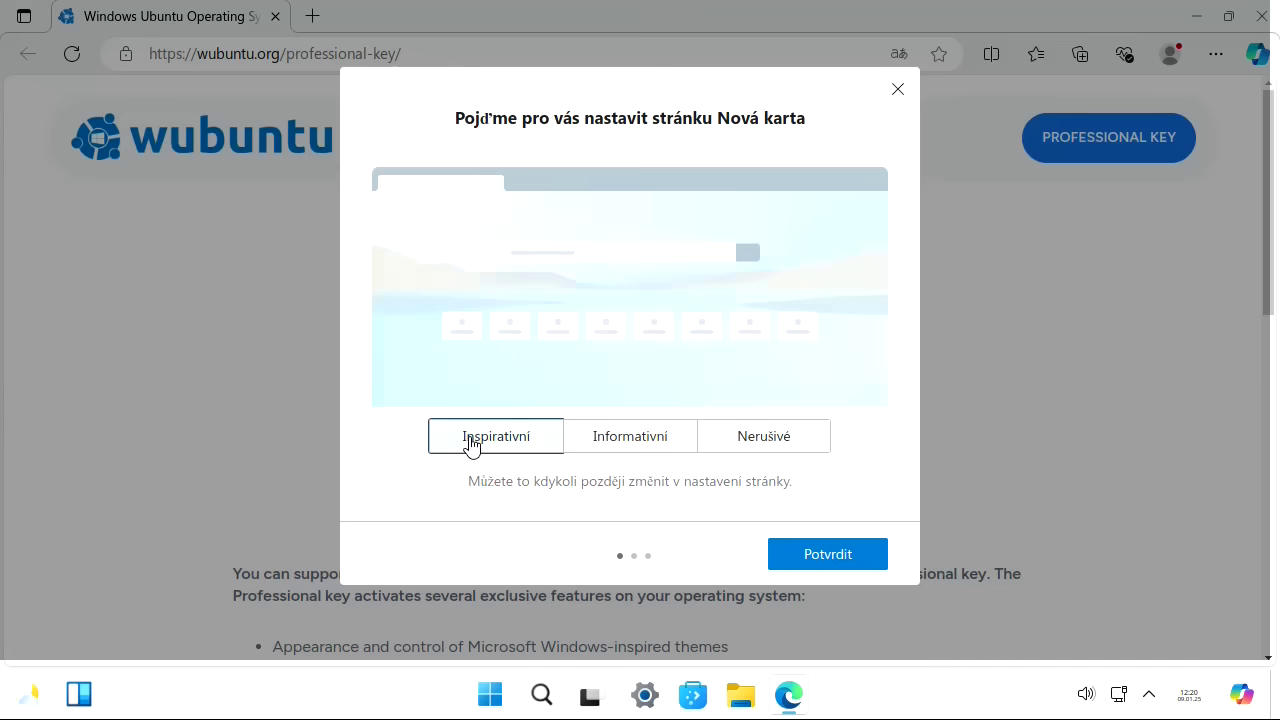
click(620, 446)
click(748, 447)
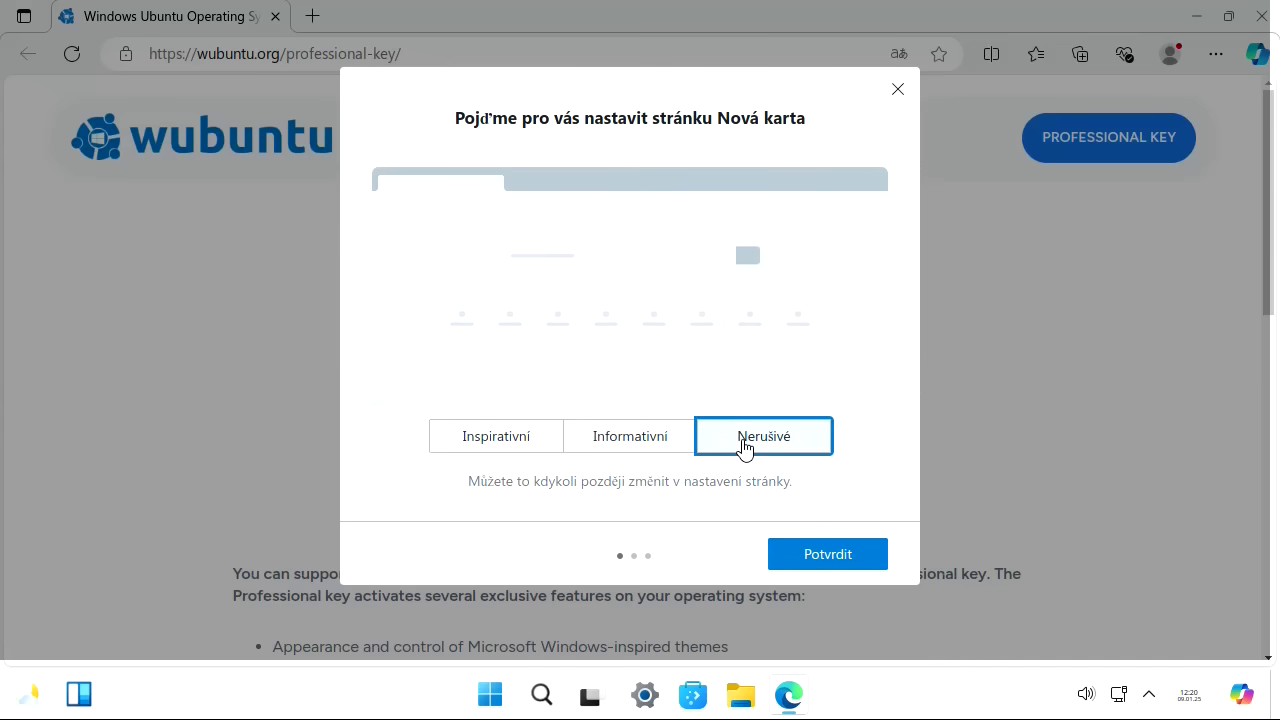
click(828, 555)
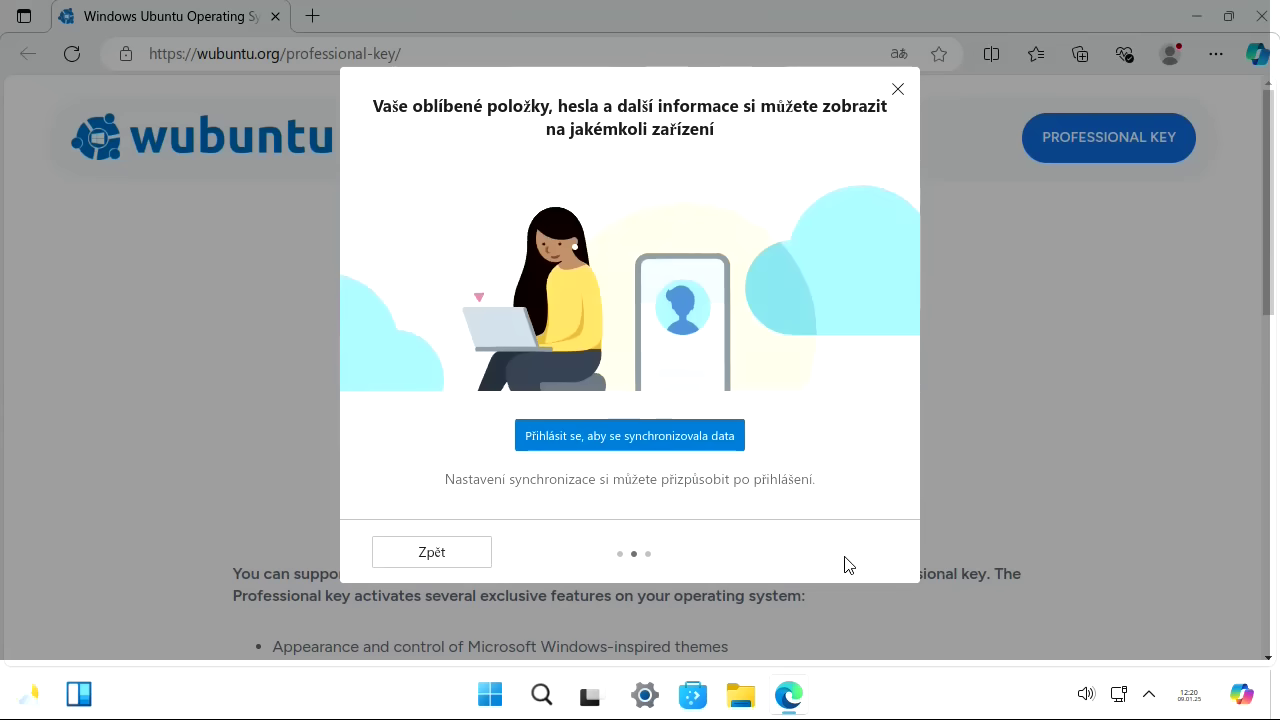
click(437, 560)
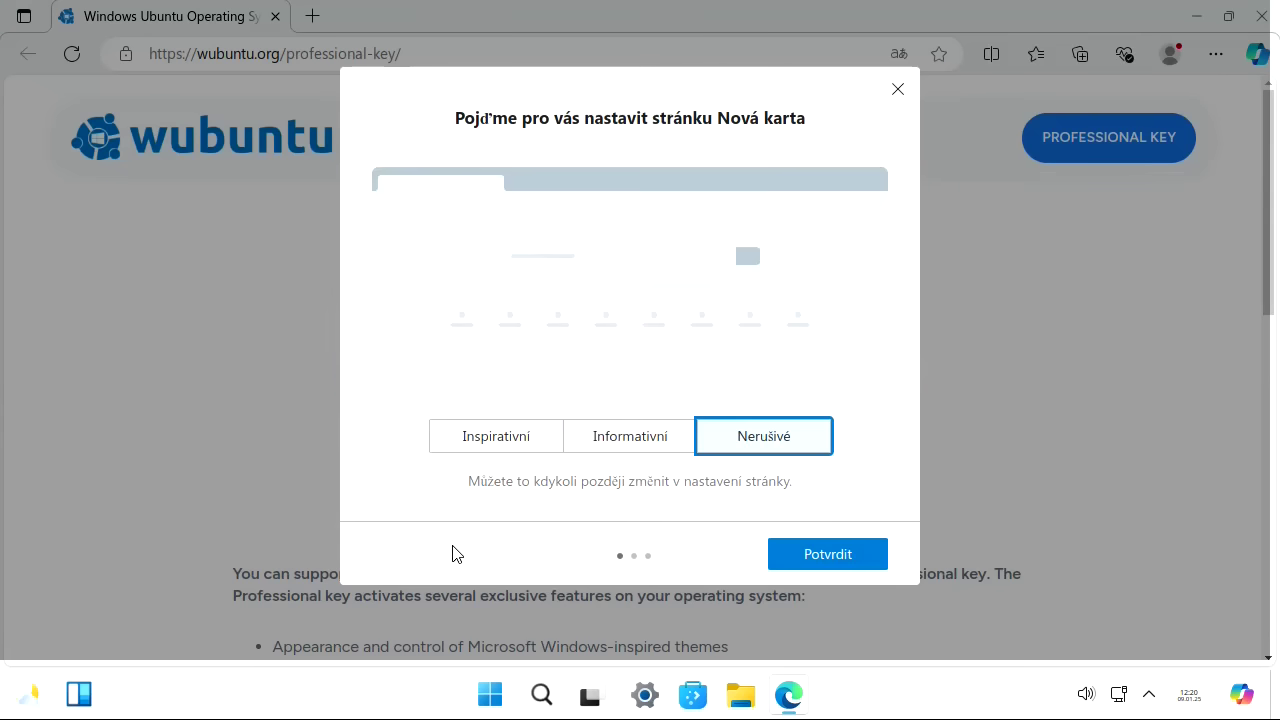
click(895, 87)
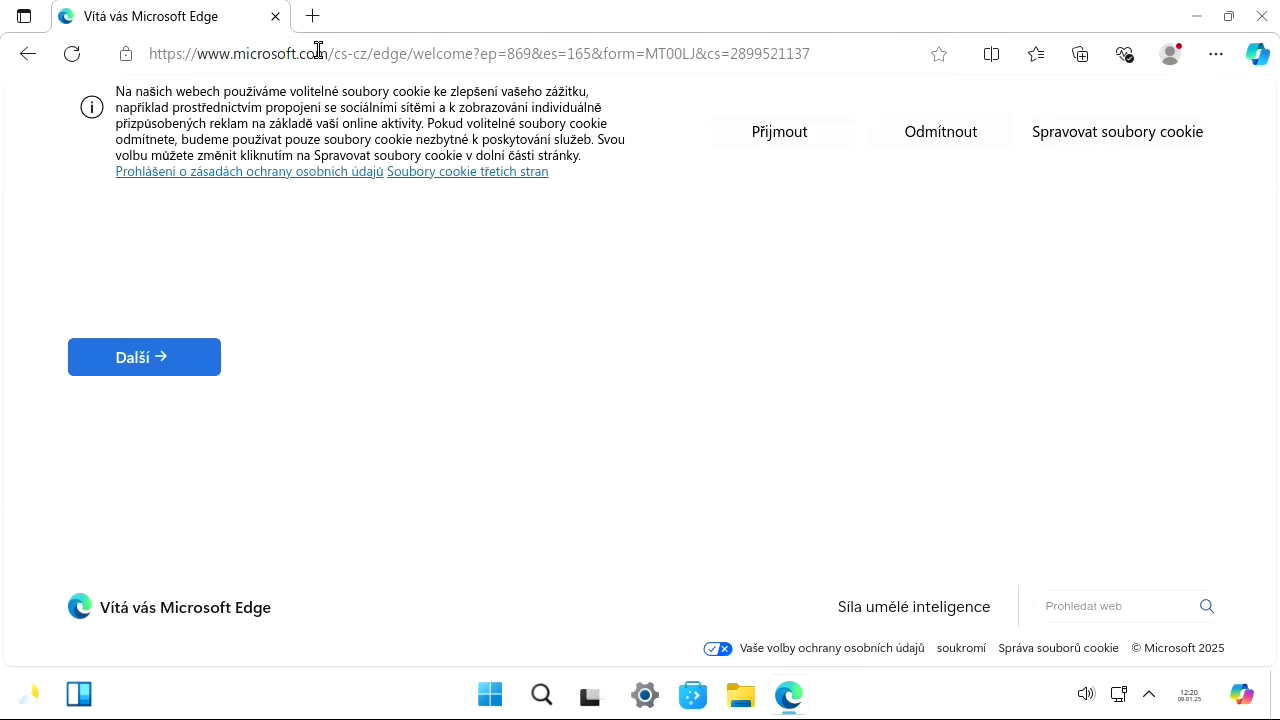
Step: Open the website cistepc.cz and accept its GDPR consent request
click(318, 50)
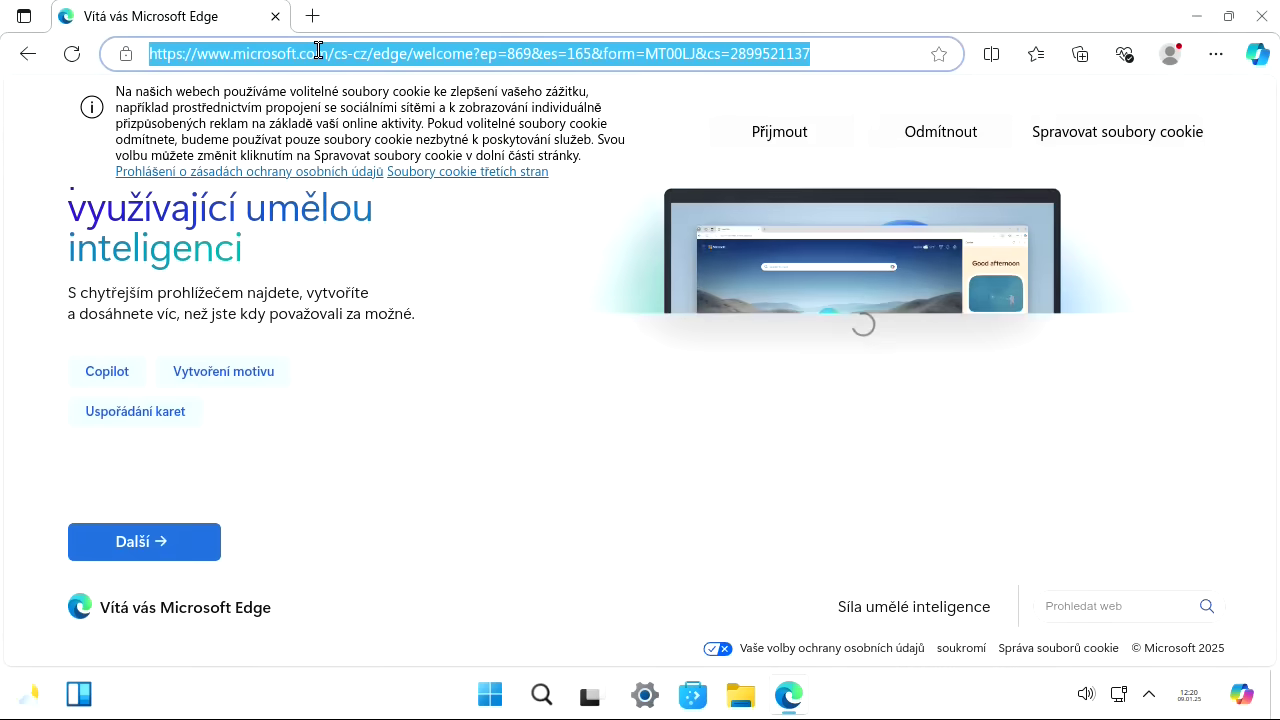
text(cistepc.cz)
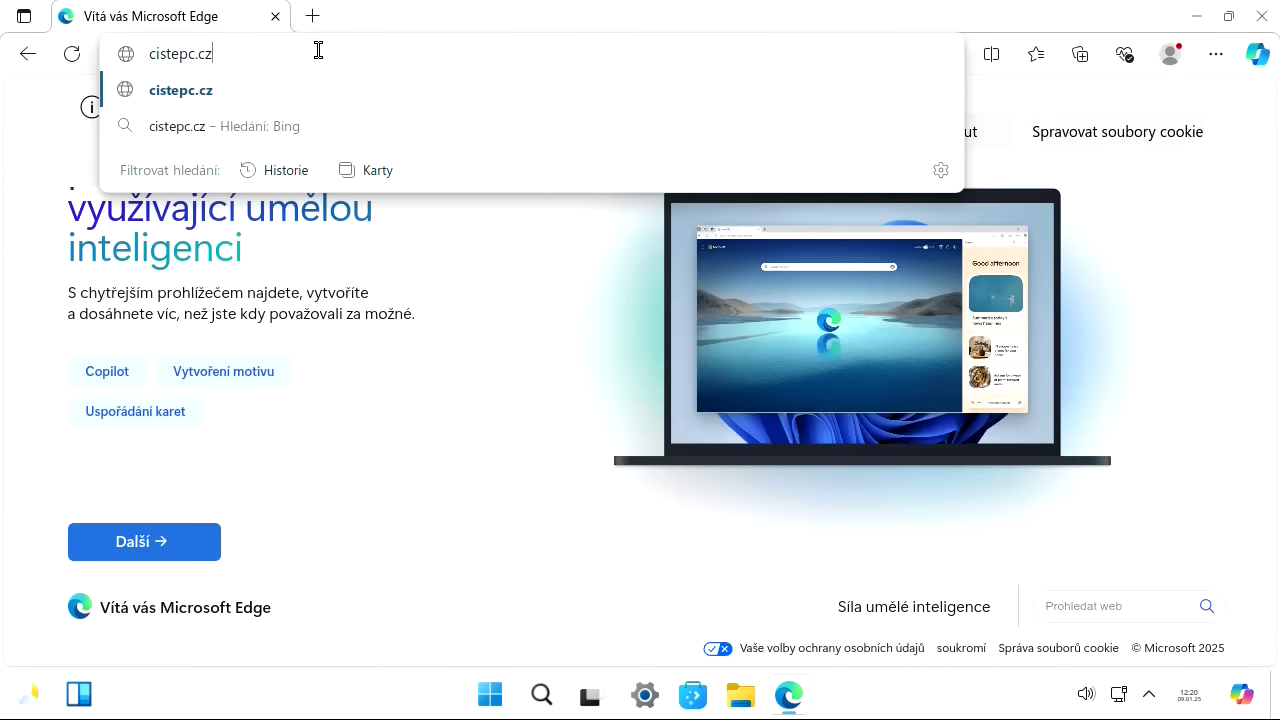
key(Return)
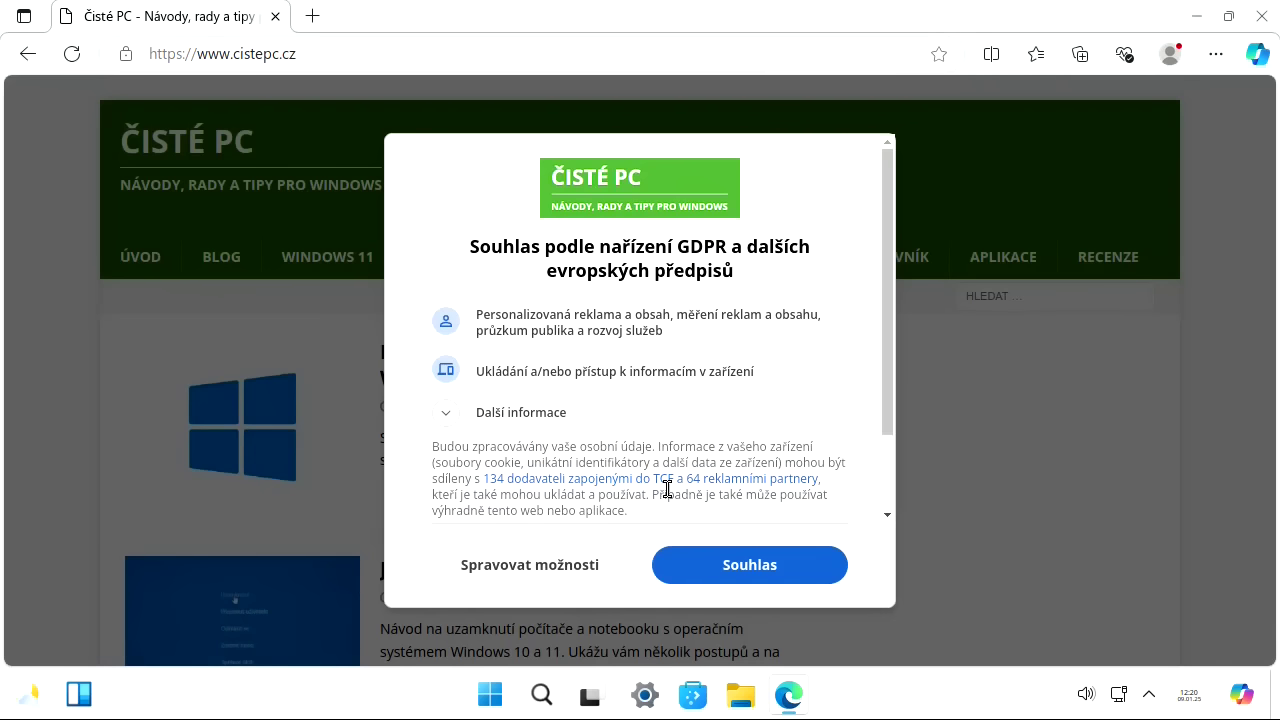
click(750, 565)
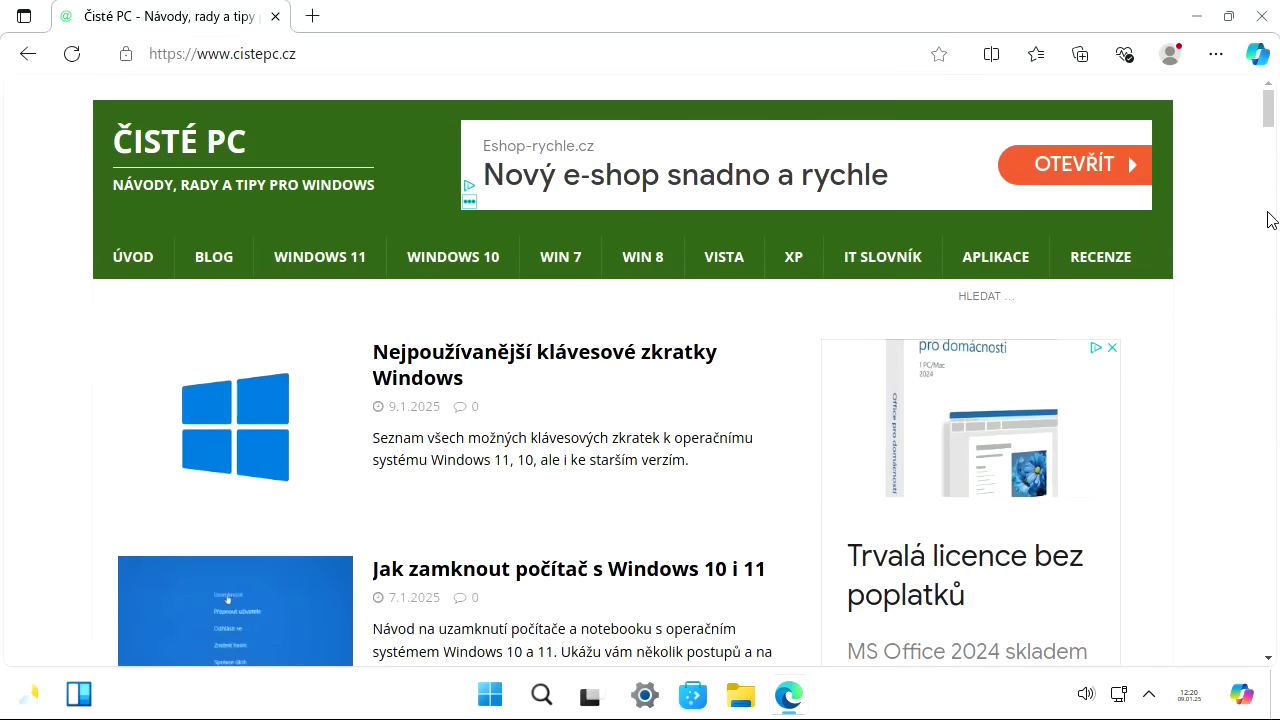
Step: Open the YouTube channel linked in the website's footer and accept all of YouTube's cookies
drag(1270, 108, 1270, 606)
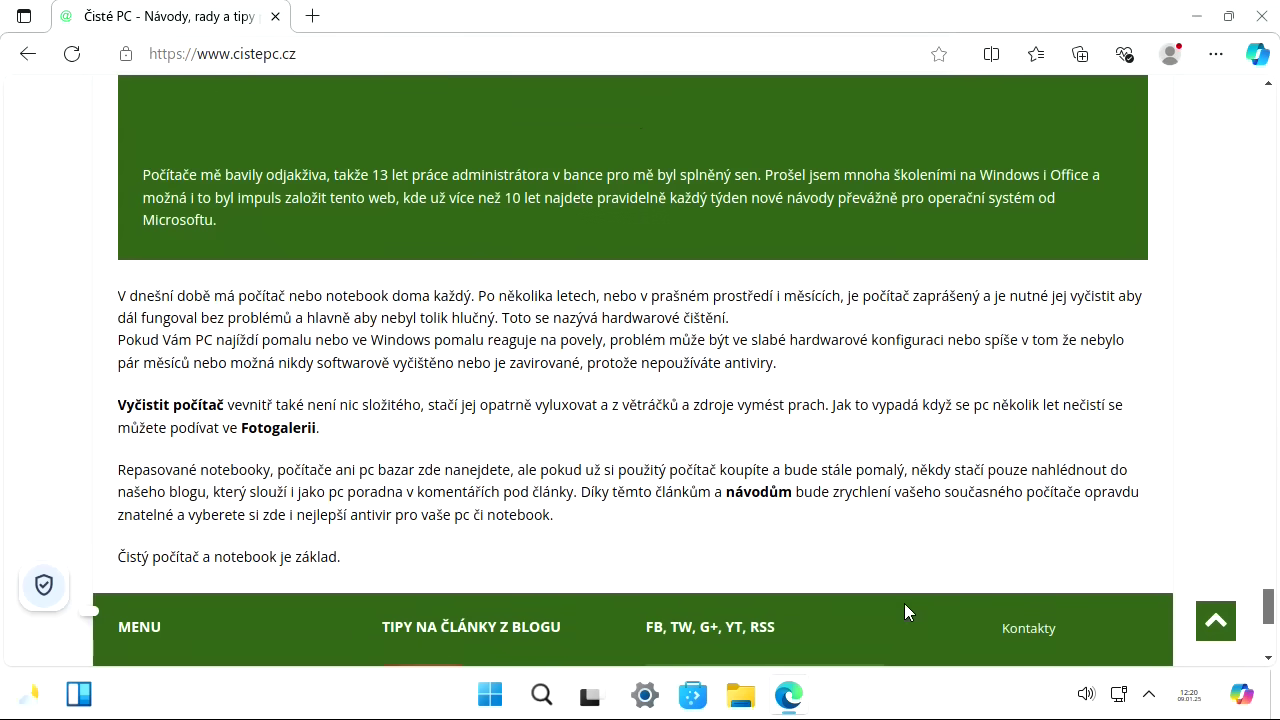
scroll(984, 523, down, 5)
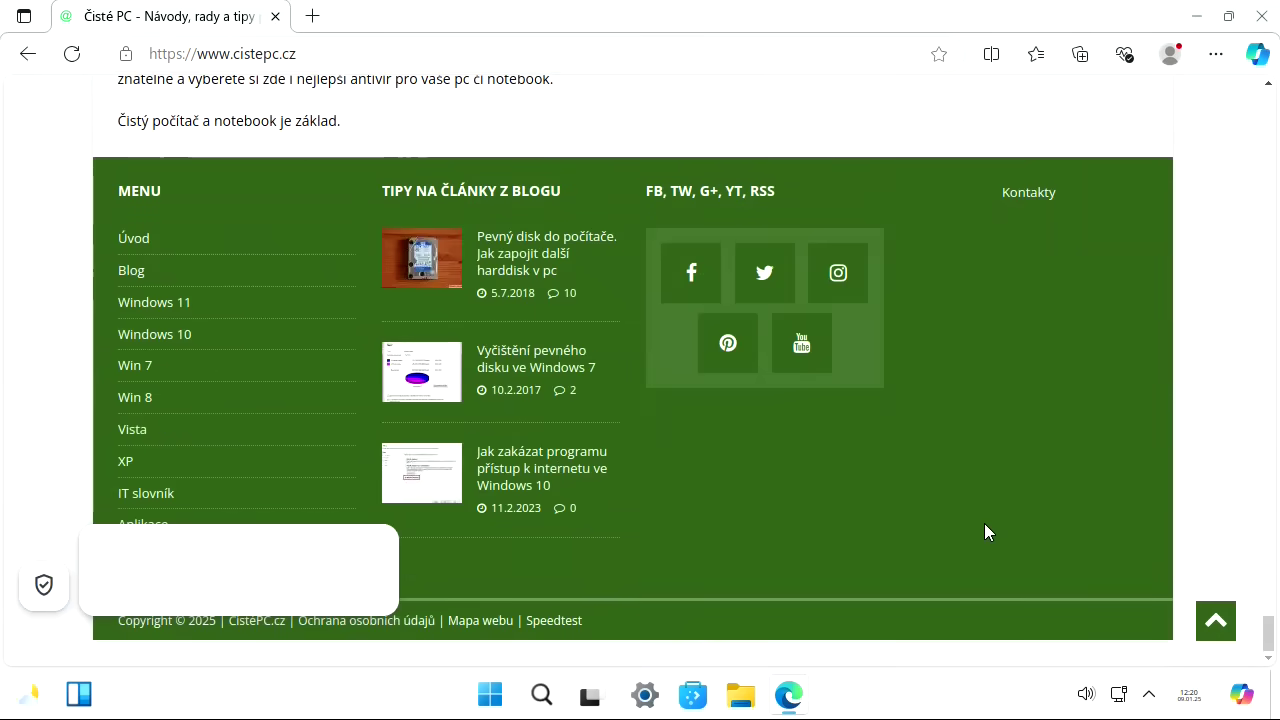
click(800, 346)
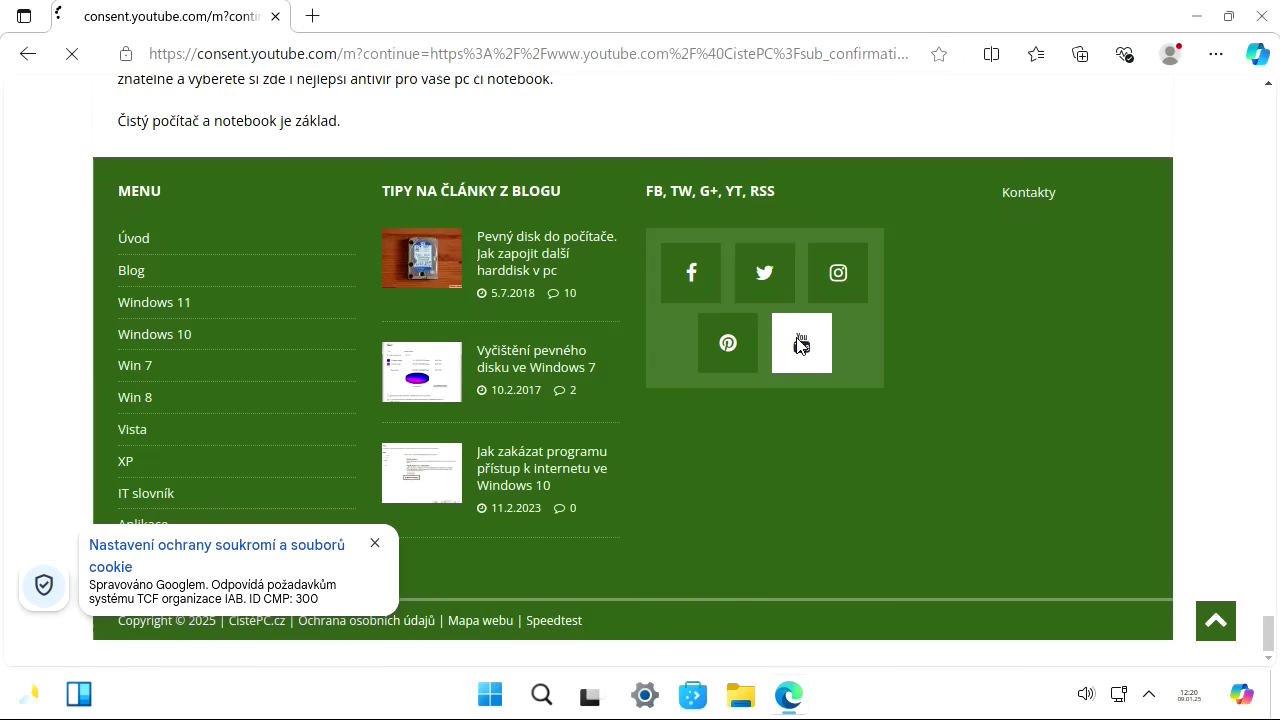
scroll(751, 516, down, 3)
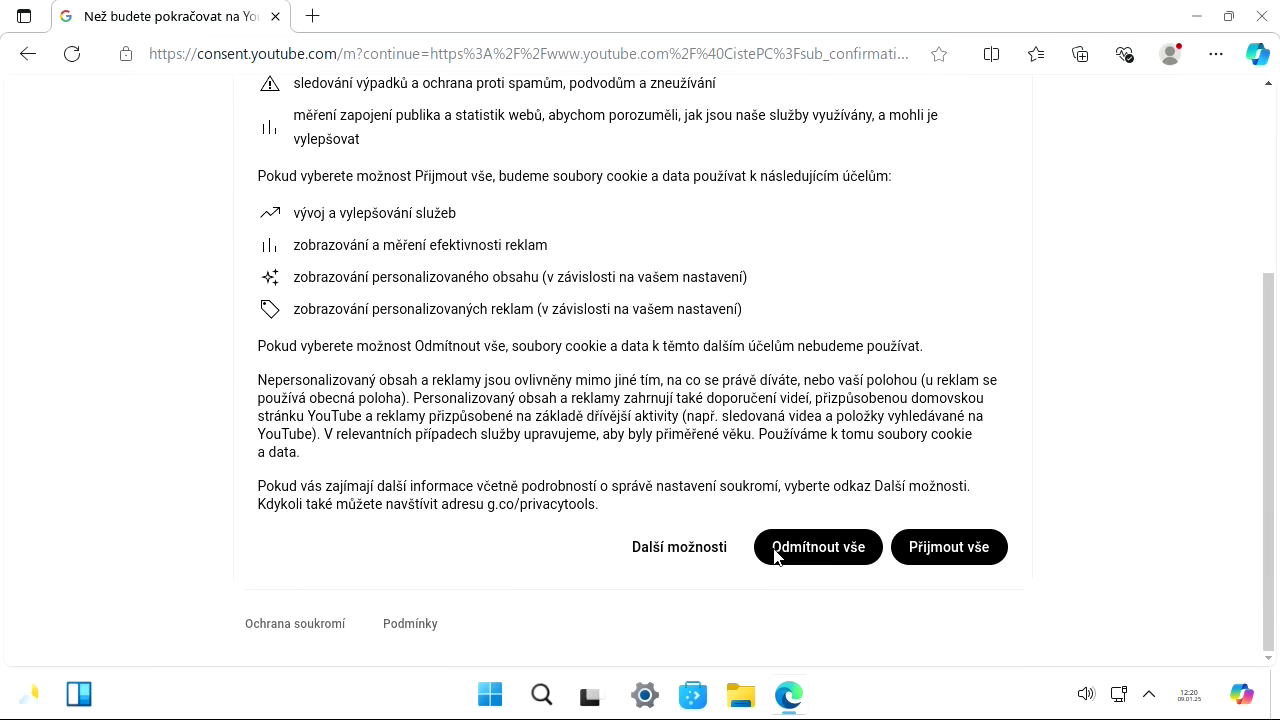
click(948, 547)
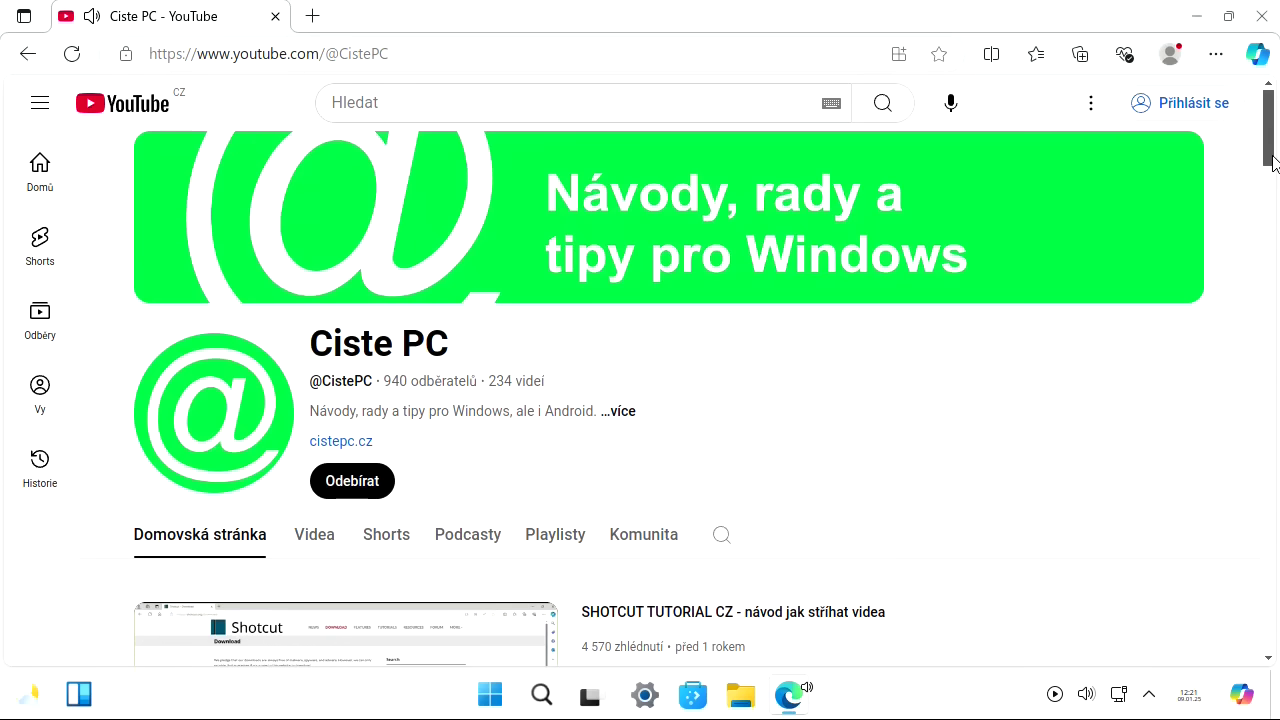
Step: Decline the subscription confirmation for the Ciste PC channel and view its home page down to the featured channels
scroll(1268, 180, down, 2)
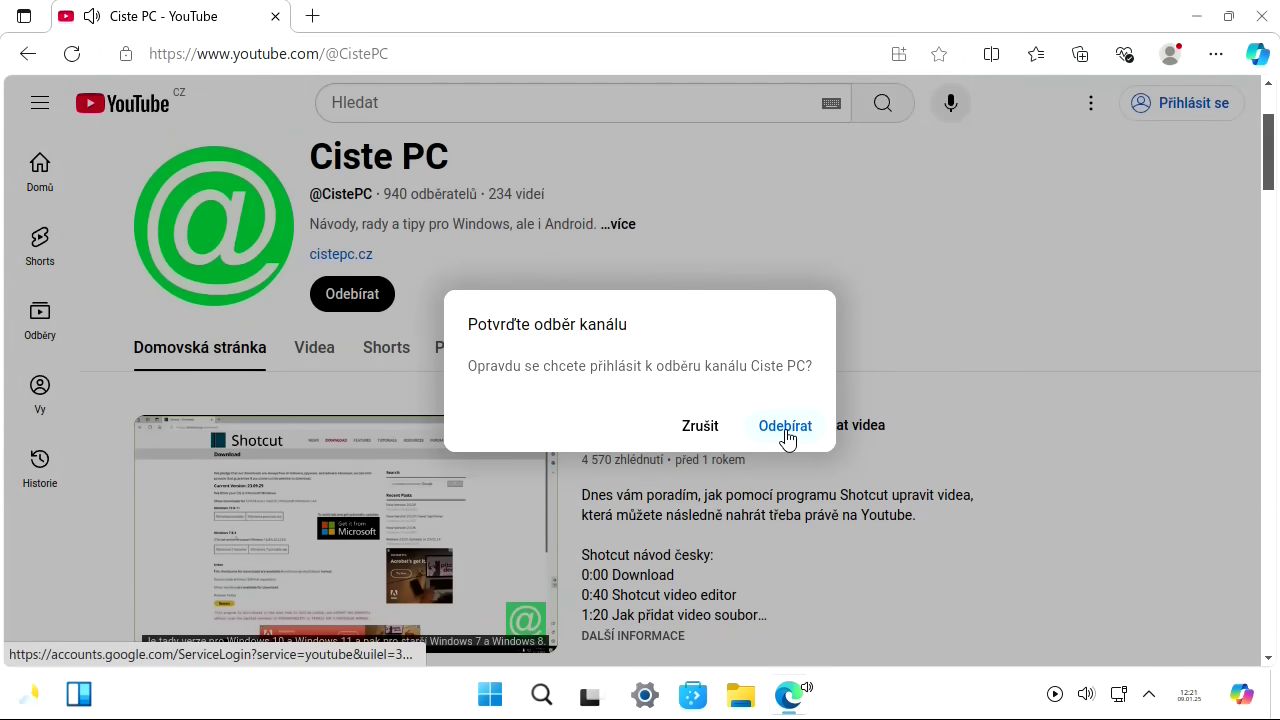
click(708, 432)
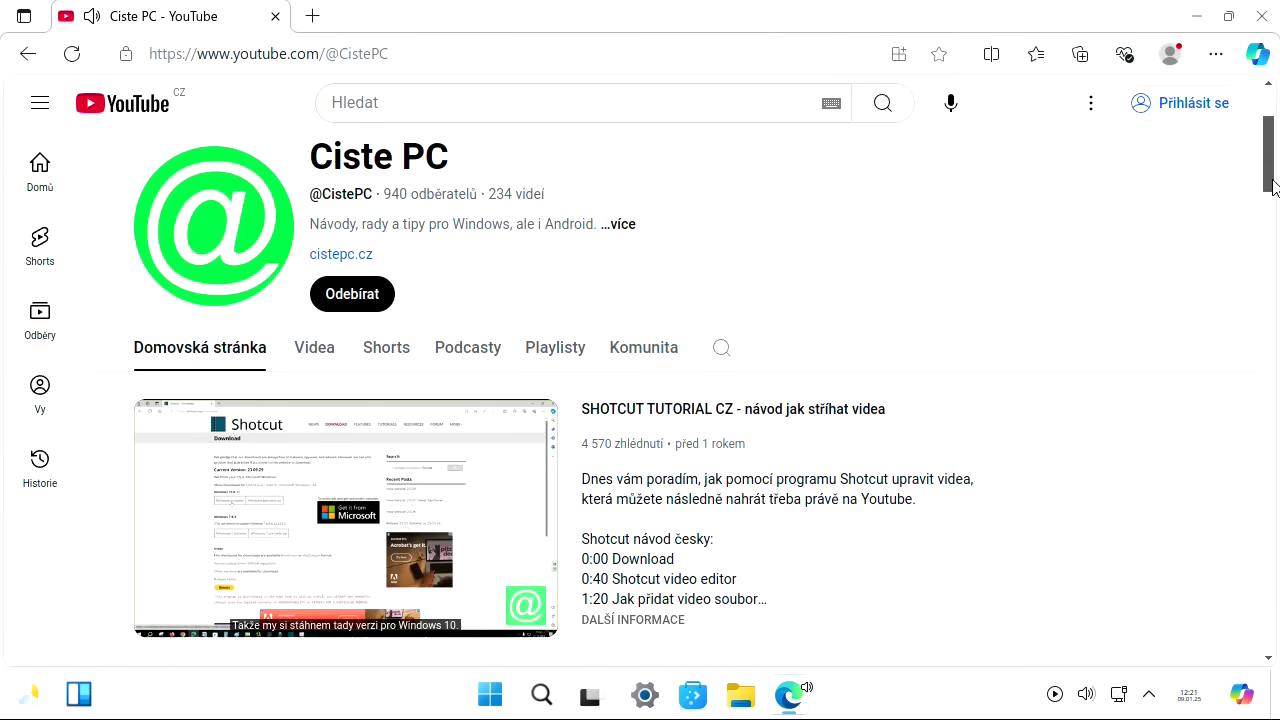
drag(1274, 172, 1278, 634)
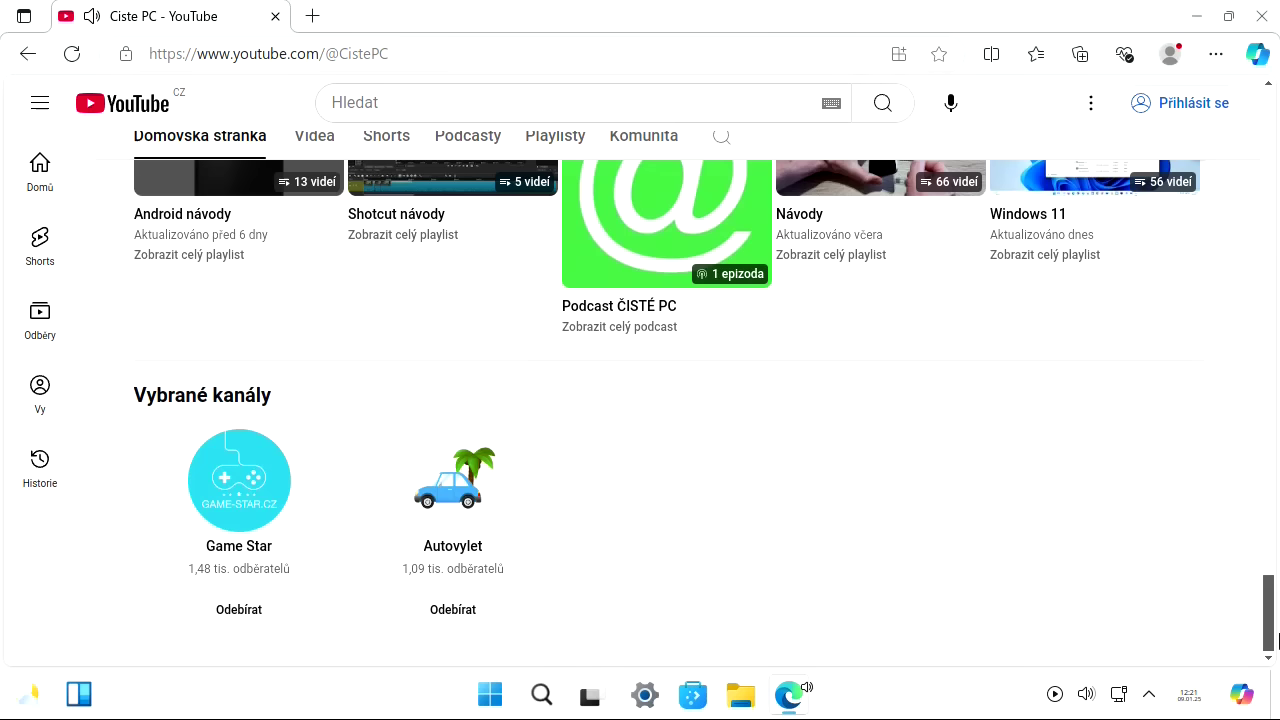
Step: Close the browser showing the YouTube channel and open the system settings (Nastavení systému)
drag(1277, 640, 1277, 605)
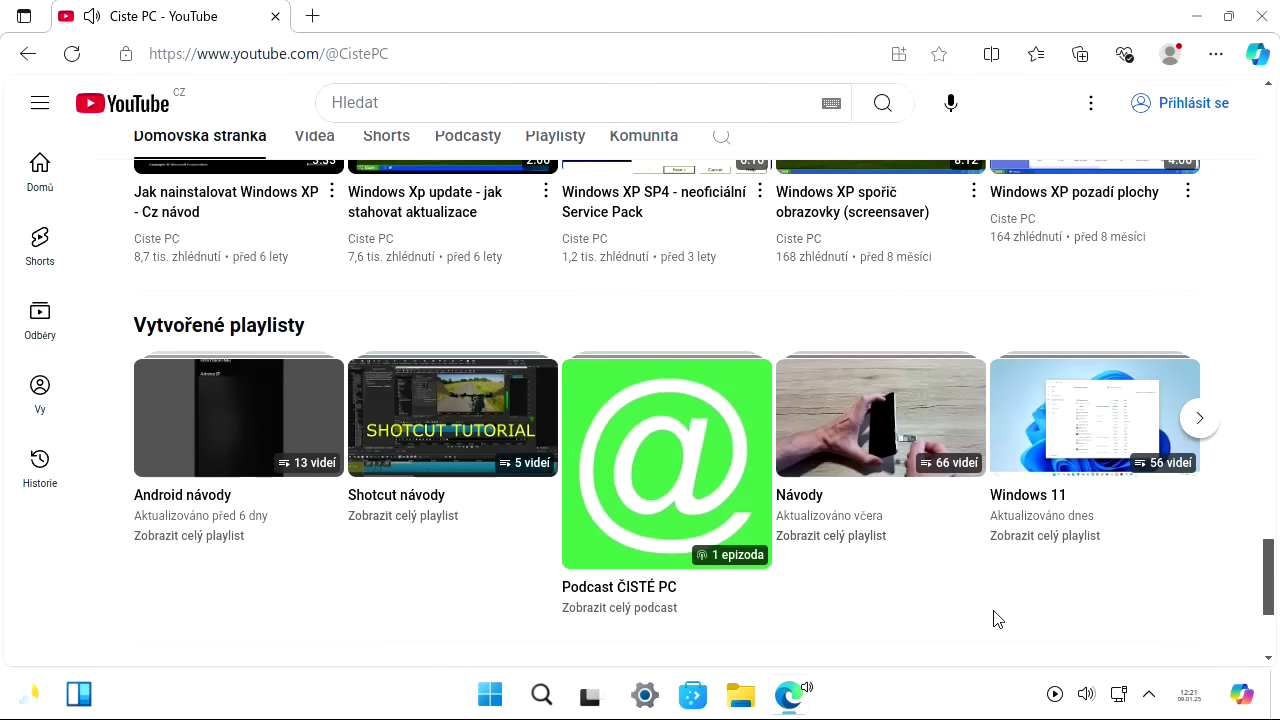
click(1270, 26)
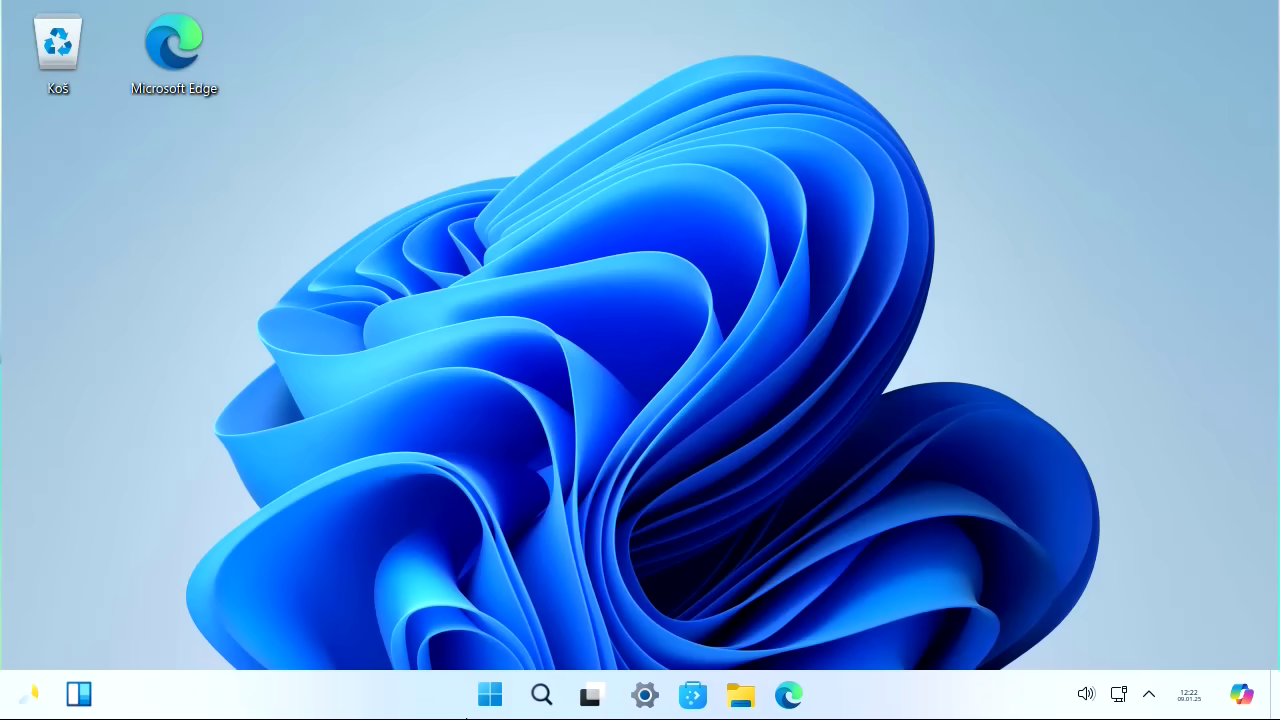
click(489, 698)
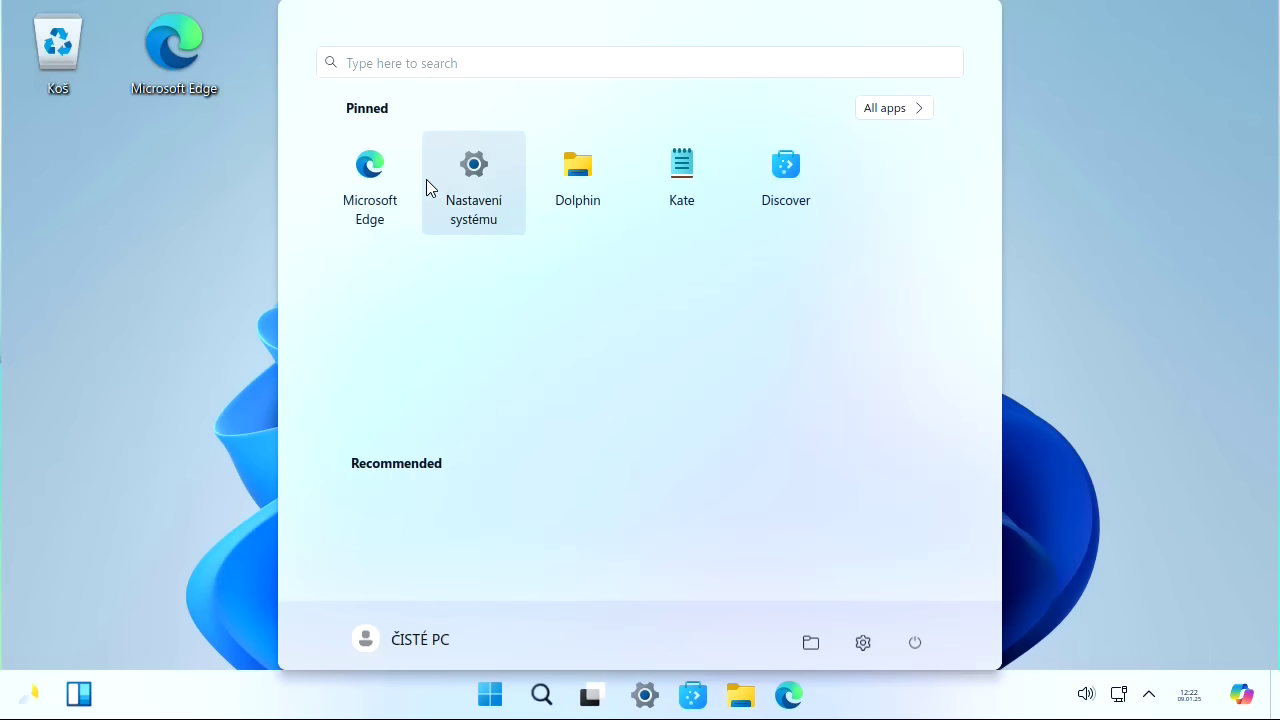
click(478, 201)
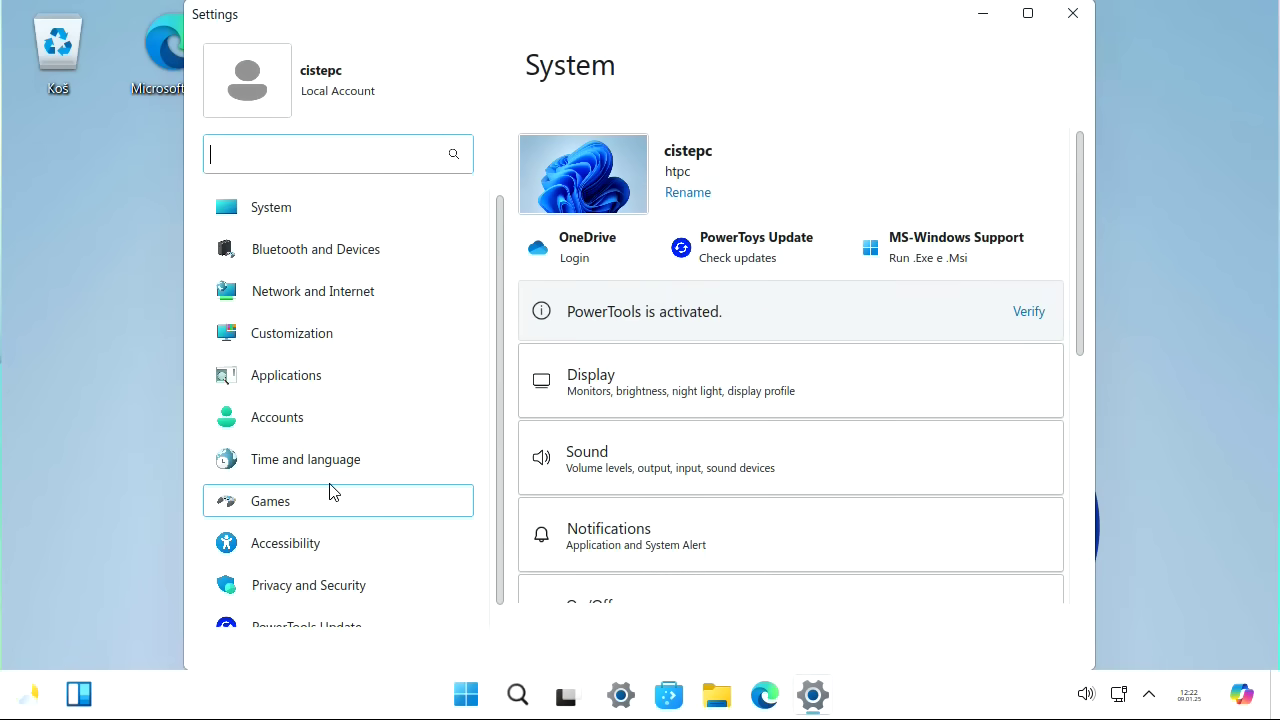
Step: Review the Bluetooth and Devices, Network and Internet, Customization, Applications and Accounts categories in Settings
scroll(333, 492, down, 1)
scroll(326, 491, up, 1)
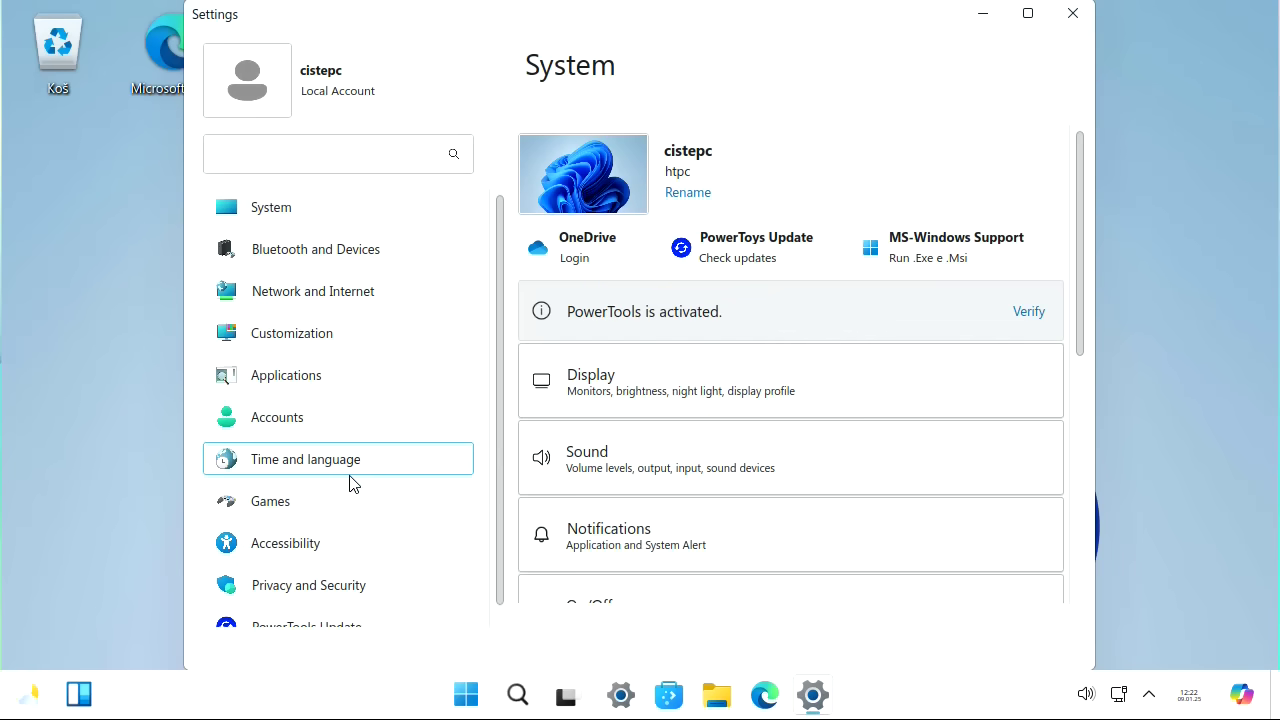
click(307, 258)
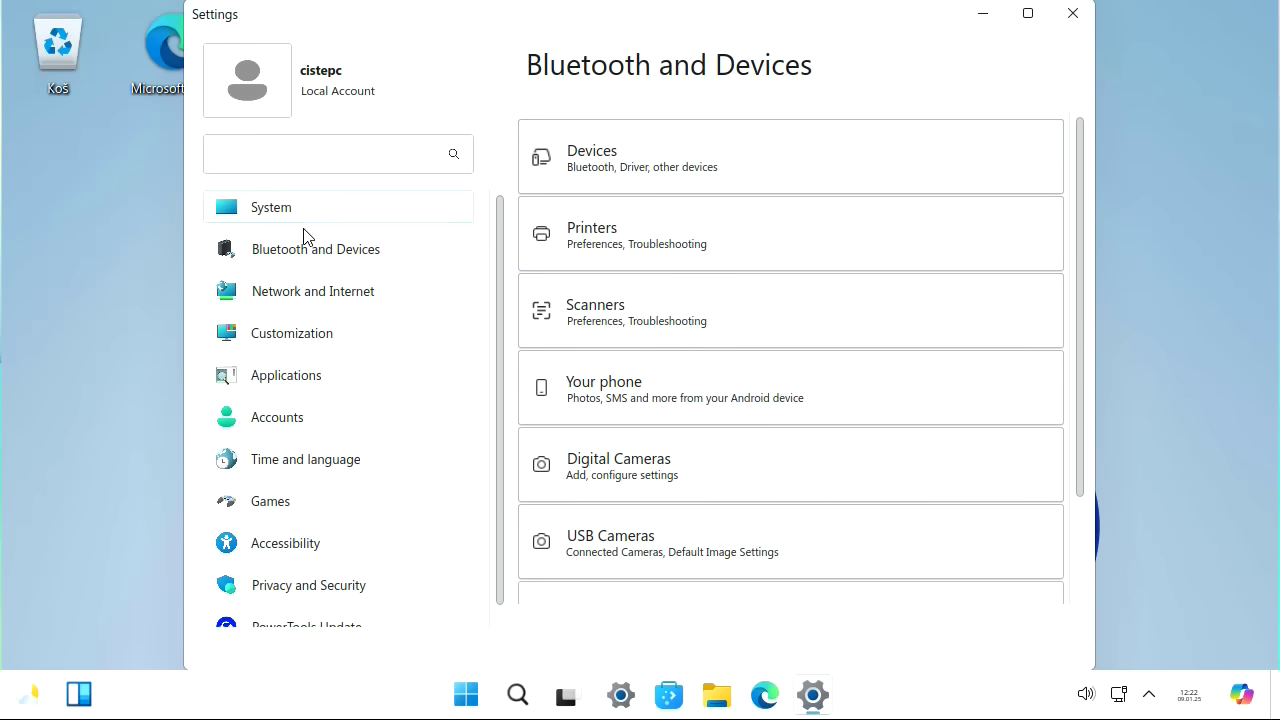
click(280, 298)
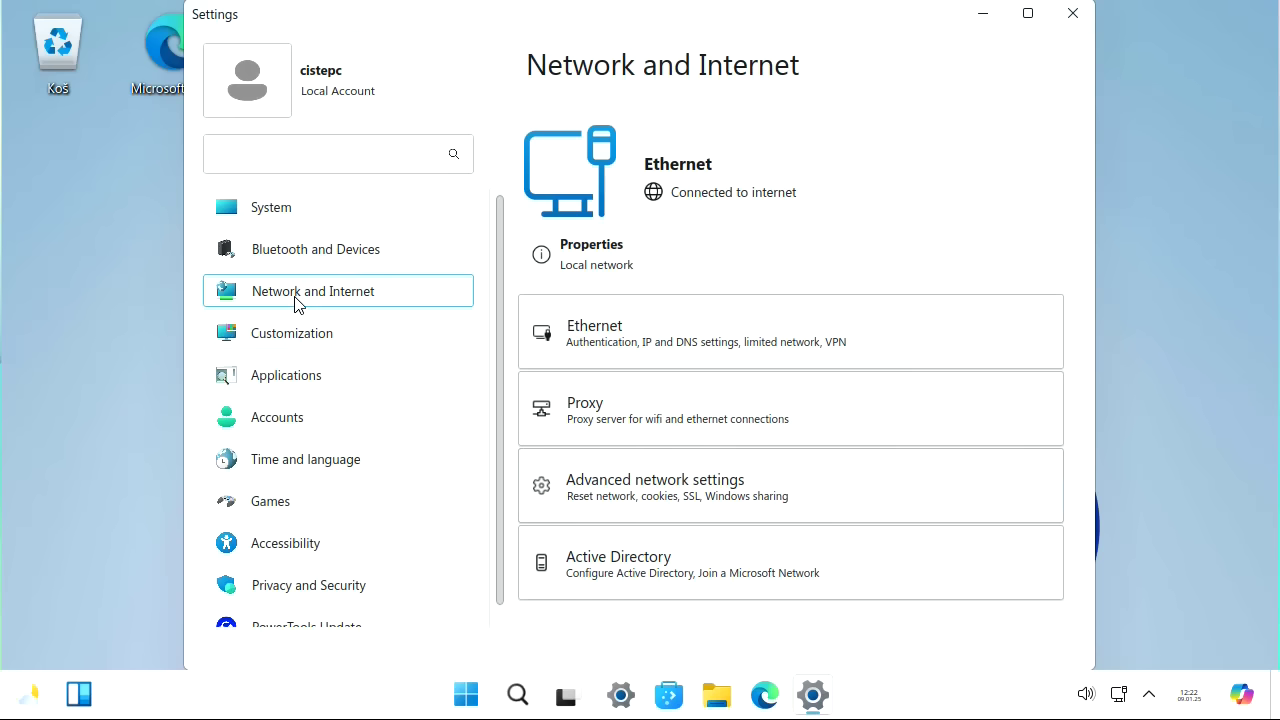
click(300, 352)
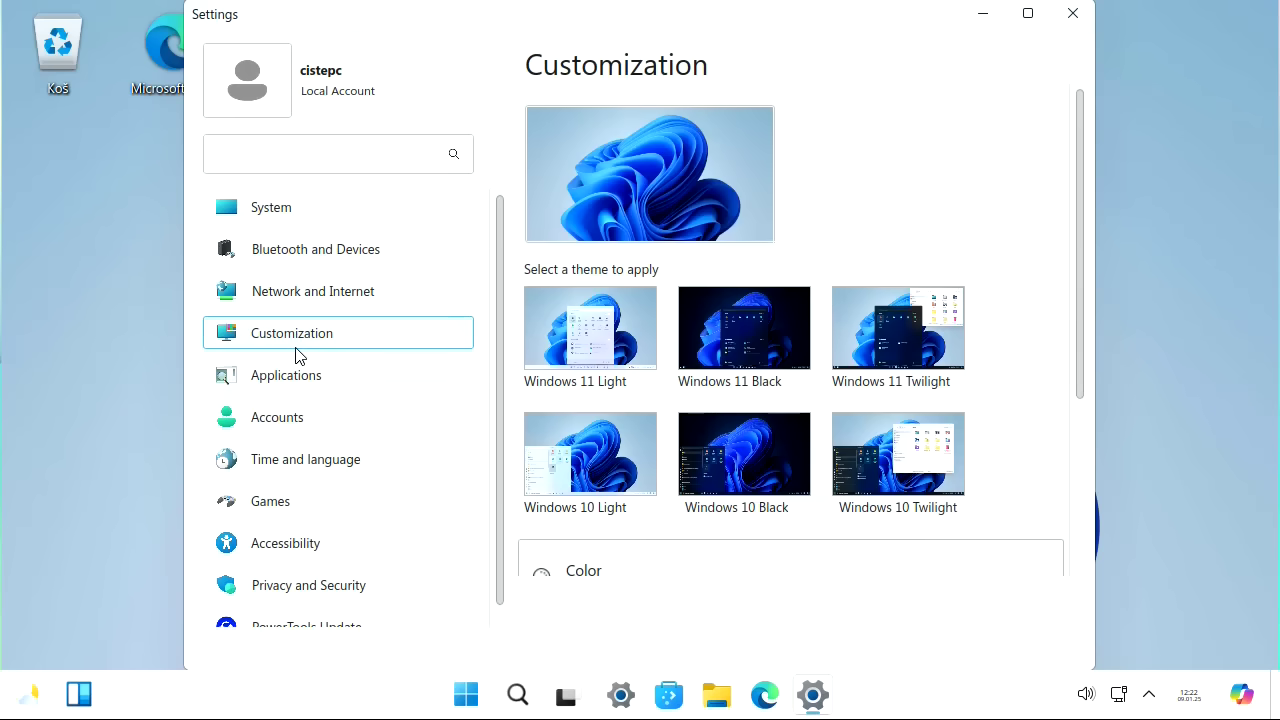
click(419, 377)
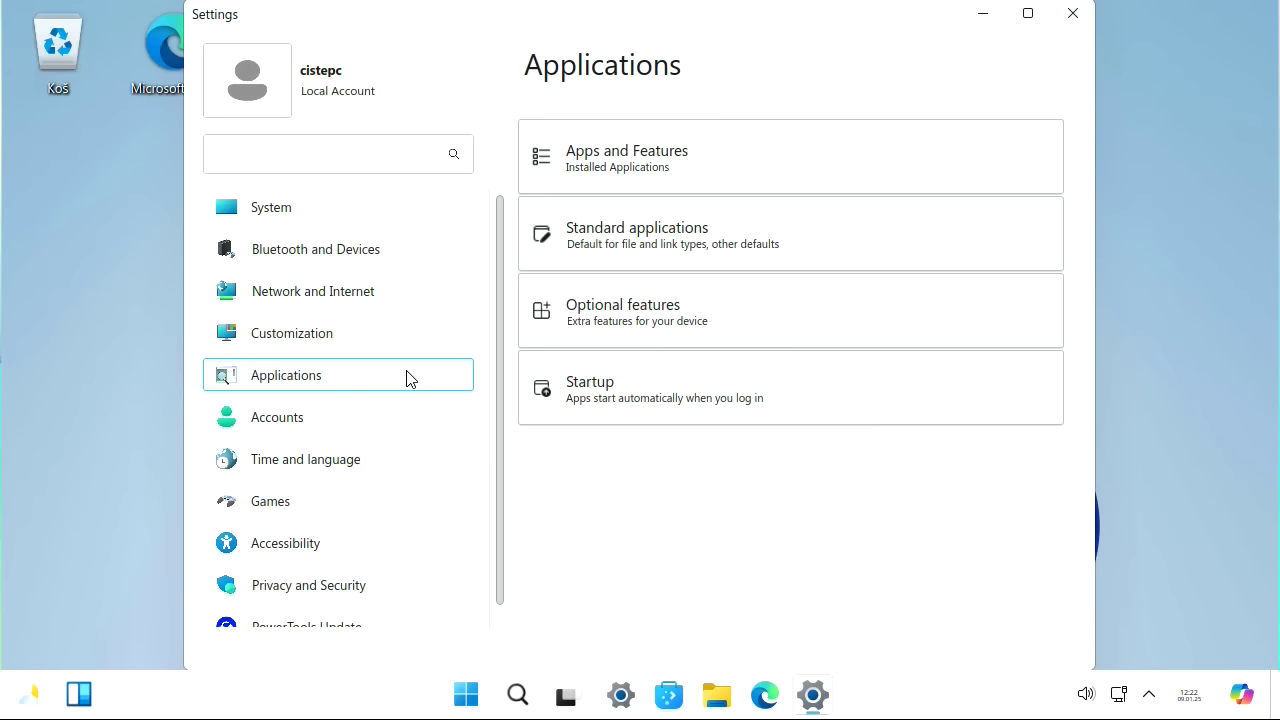
click(378, 427)
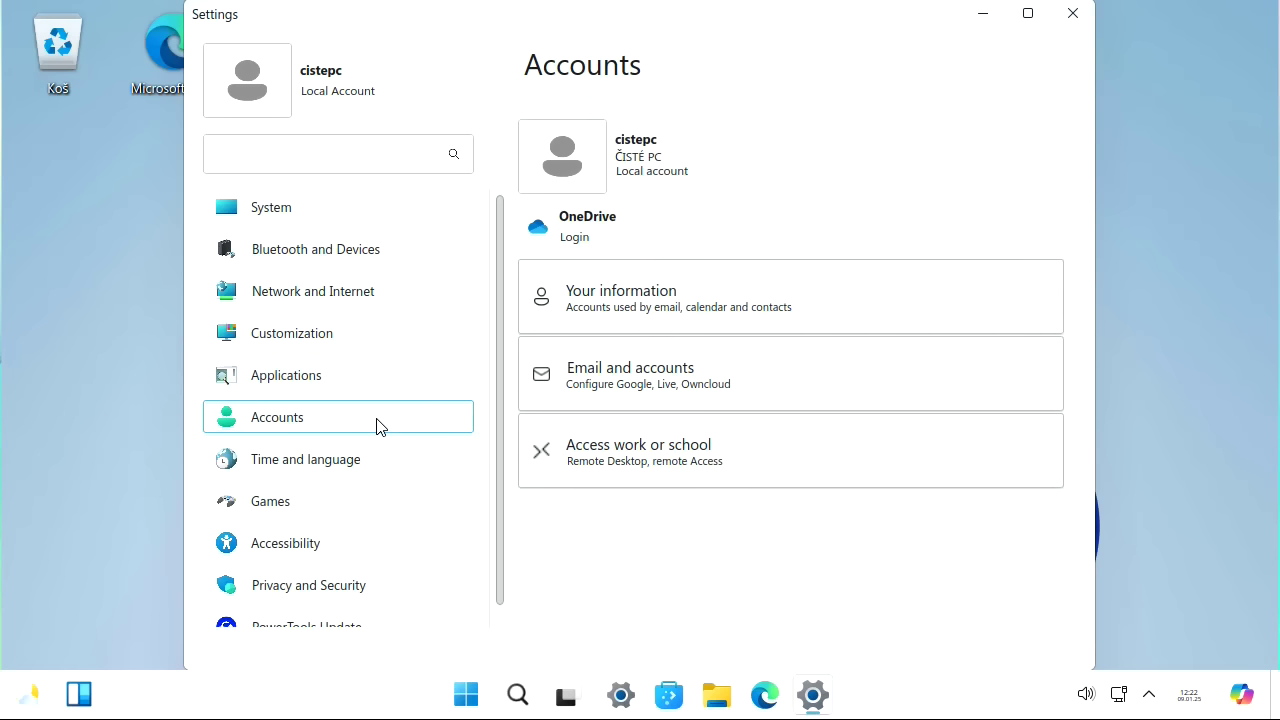
Step: Review the Time and language, Games, Accessibility, Privacy and Security, and PowerTools Update categories in Settings
scroll(371, 505, down, 1)
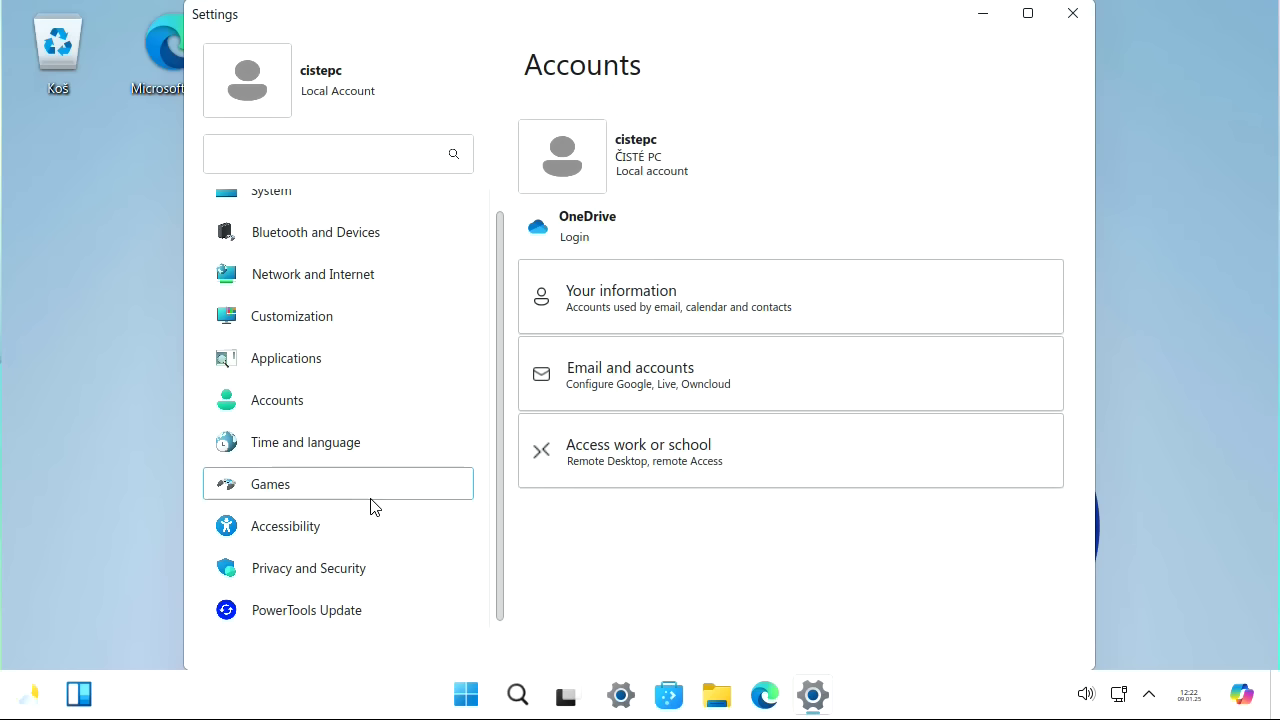
click(331, 450)
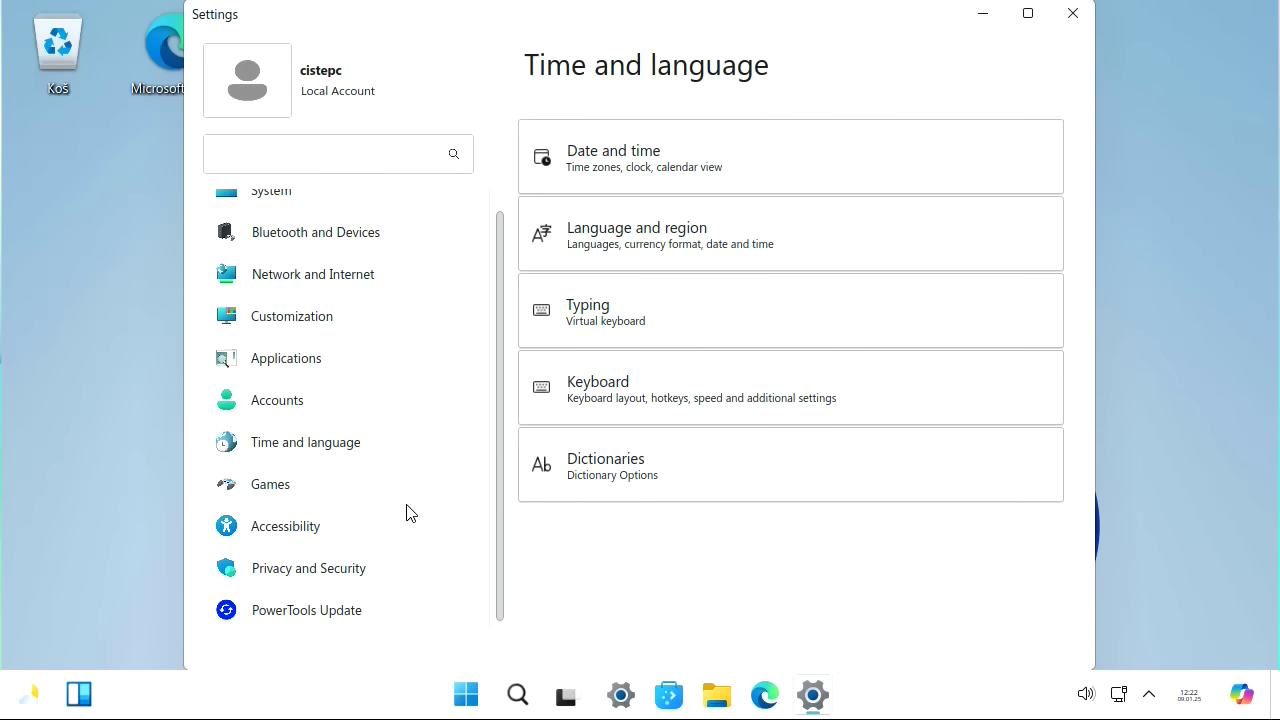
click(323, 500)
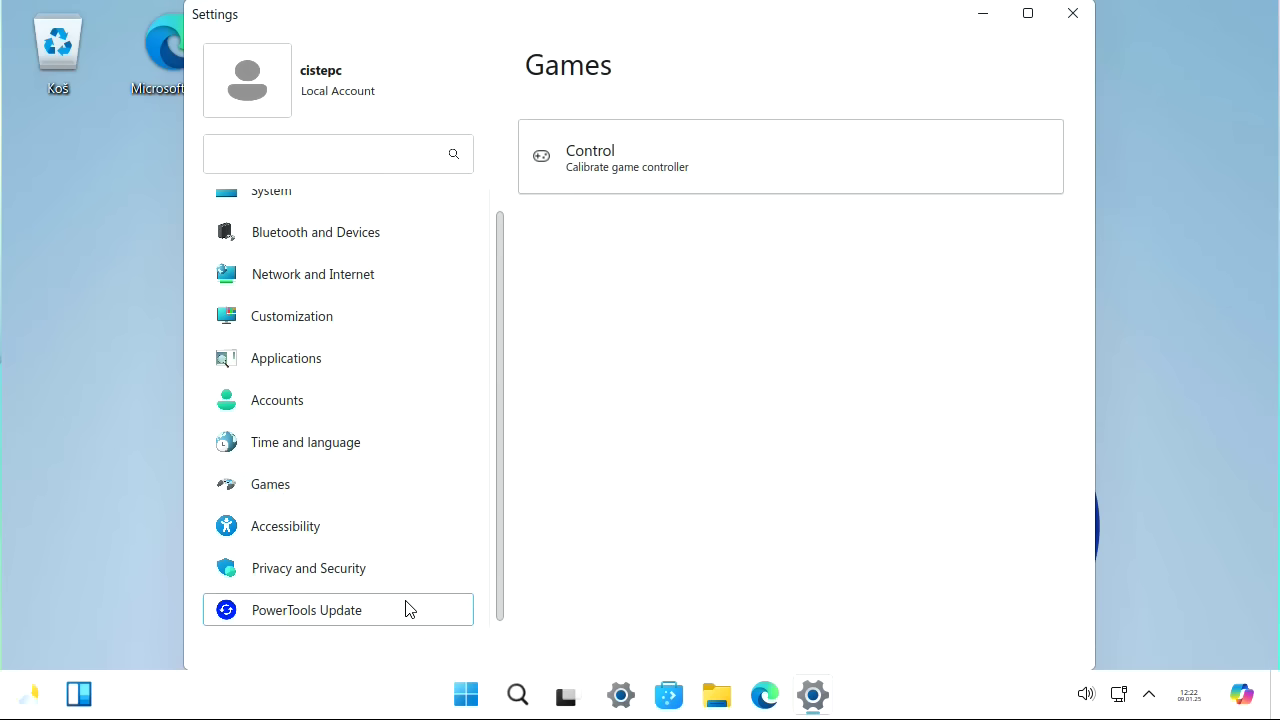
click(306, 527)
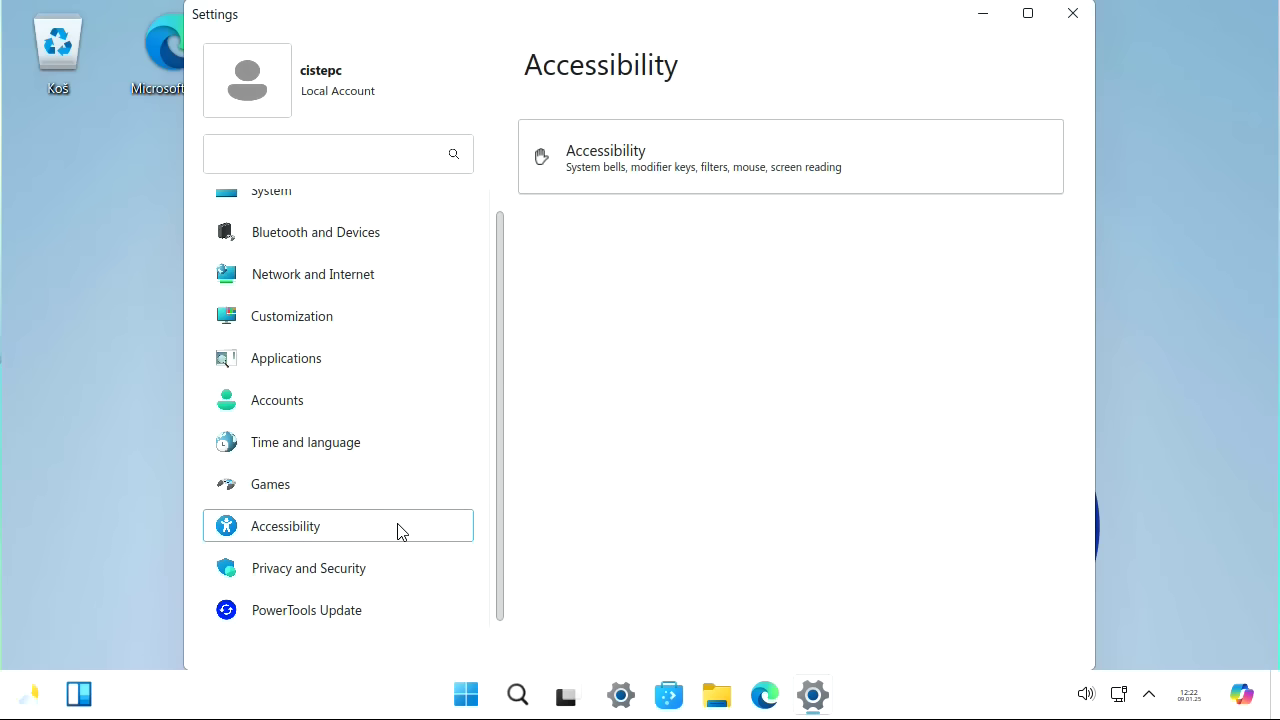
click(408, 587)
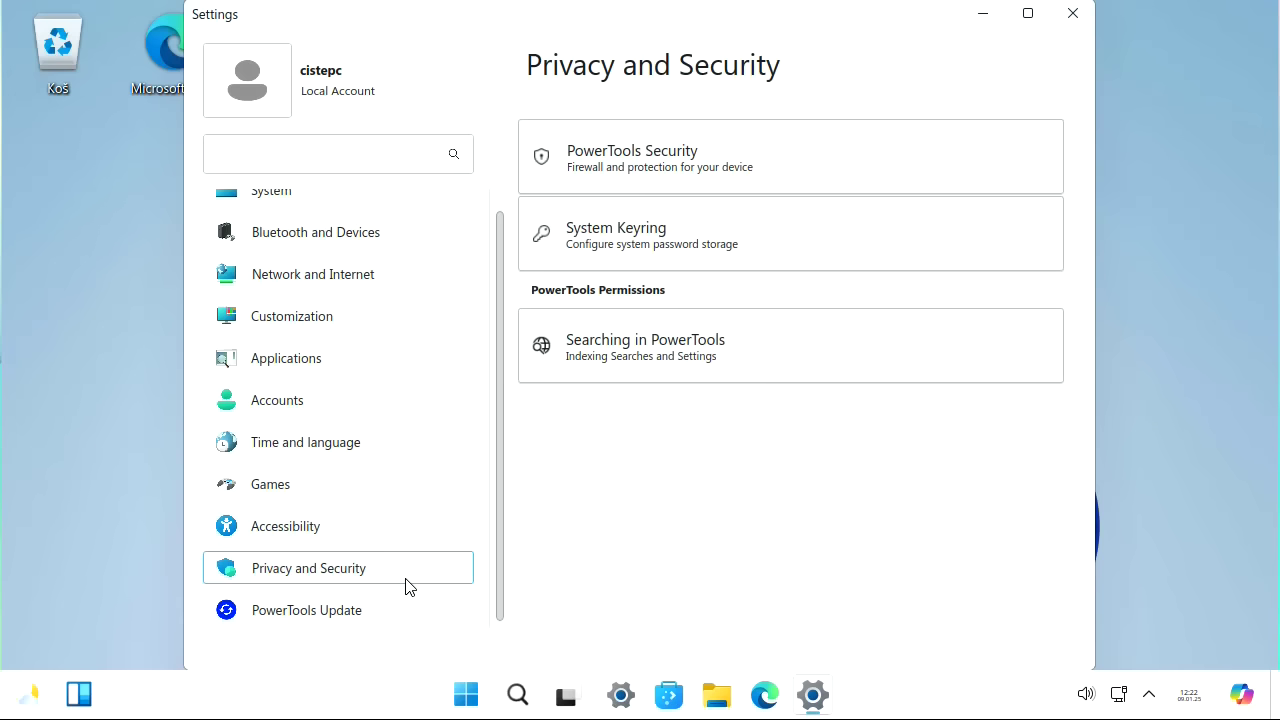
click(397, 626)
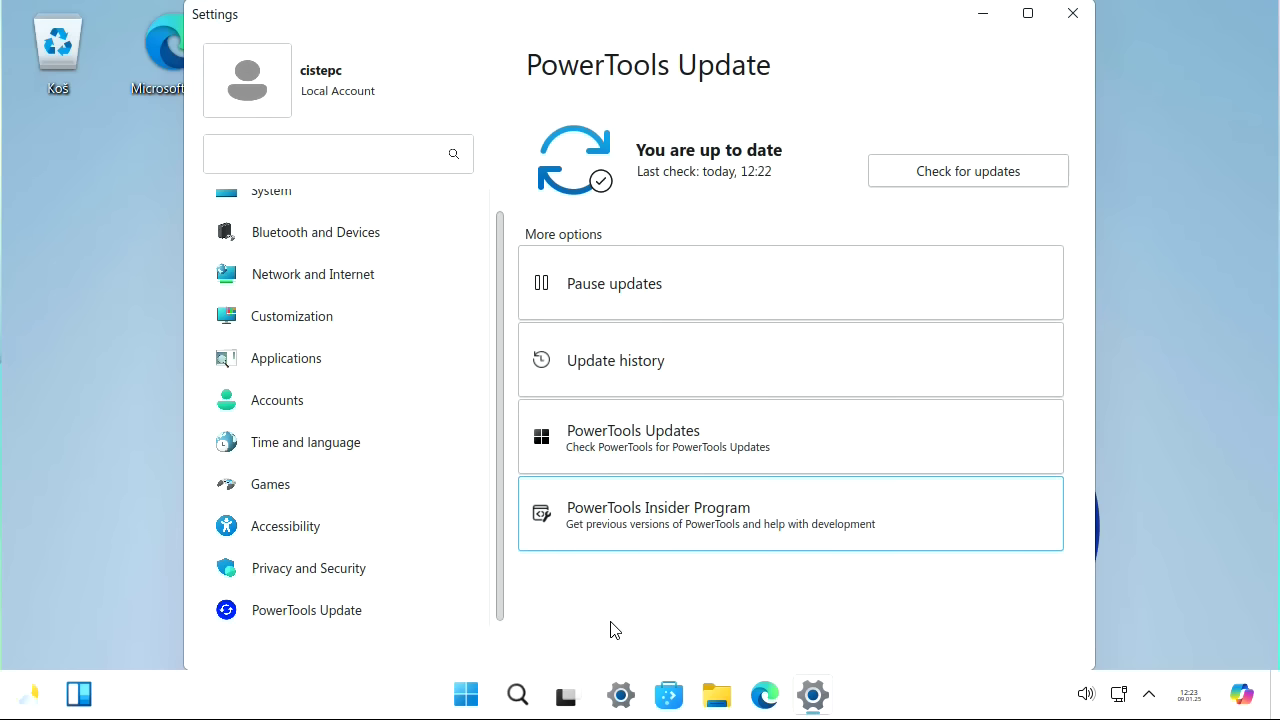
Step: Close Settings, view the home folder in the Dolphin file manager, and close it again
click(1089, 15)
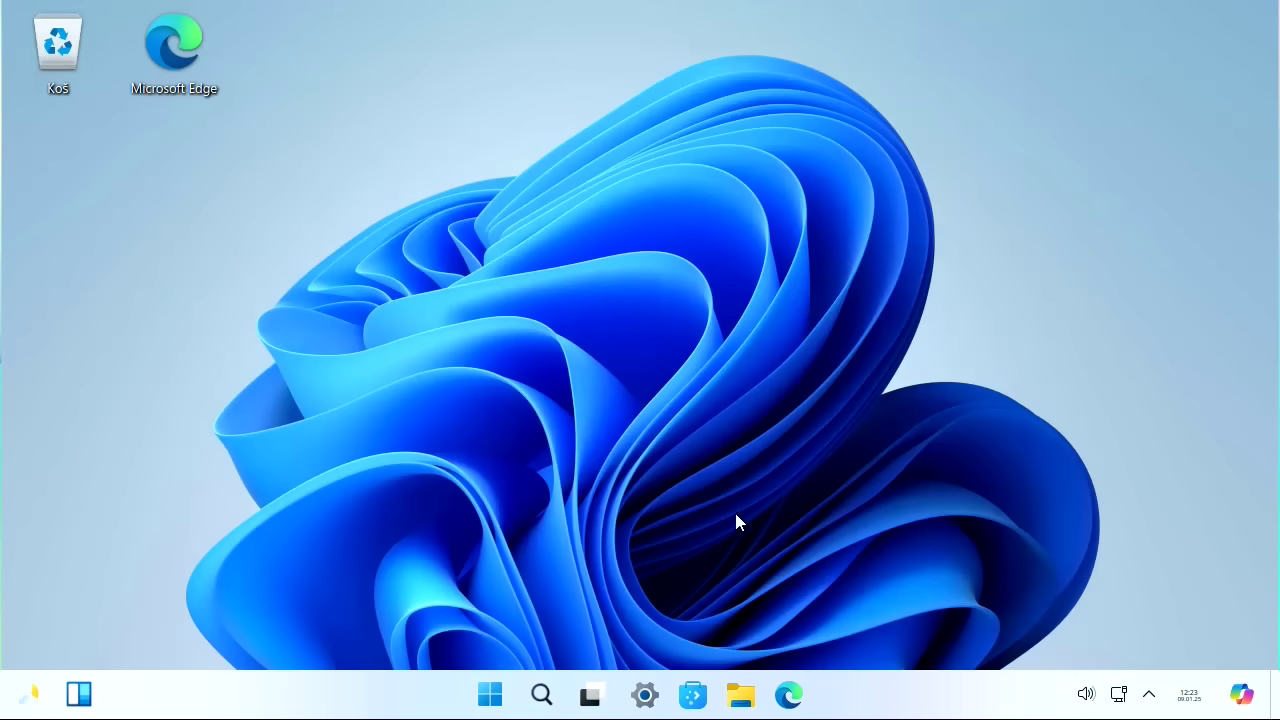
click(745, 703)
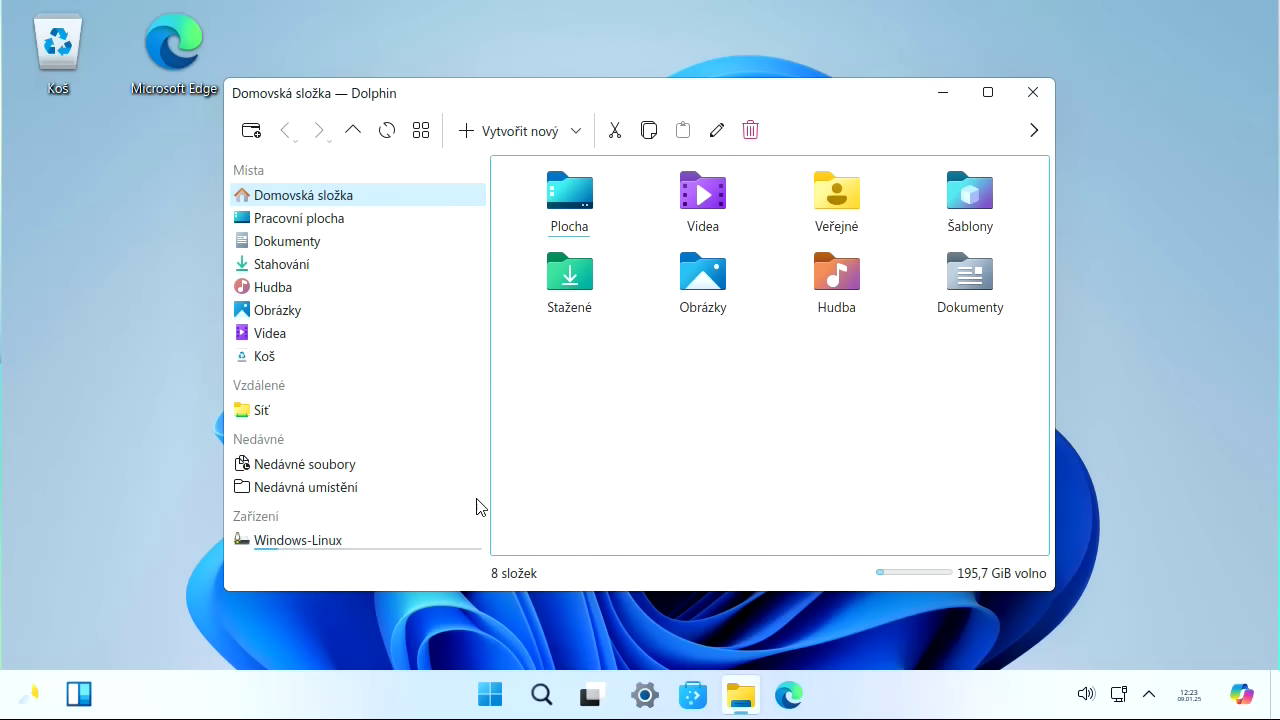
click(1035, 93)
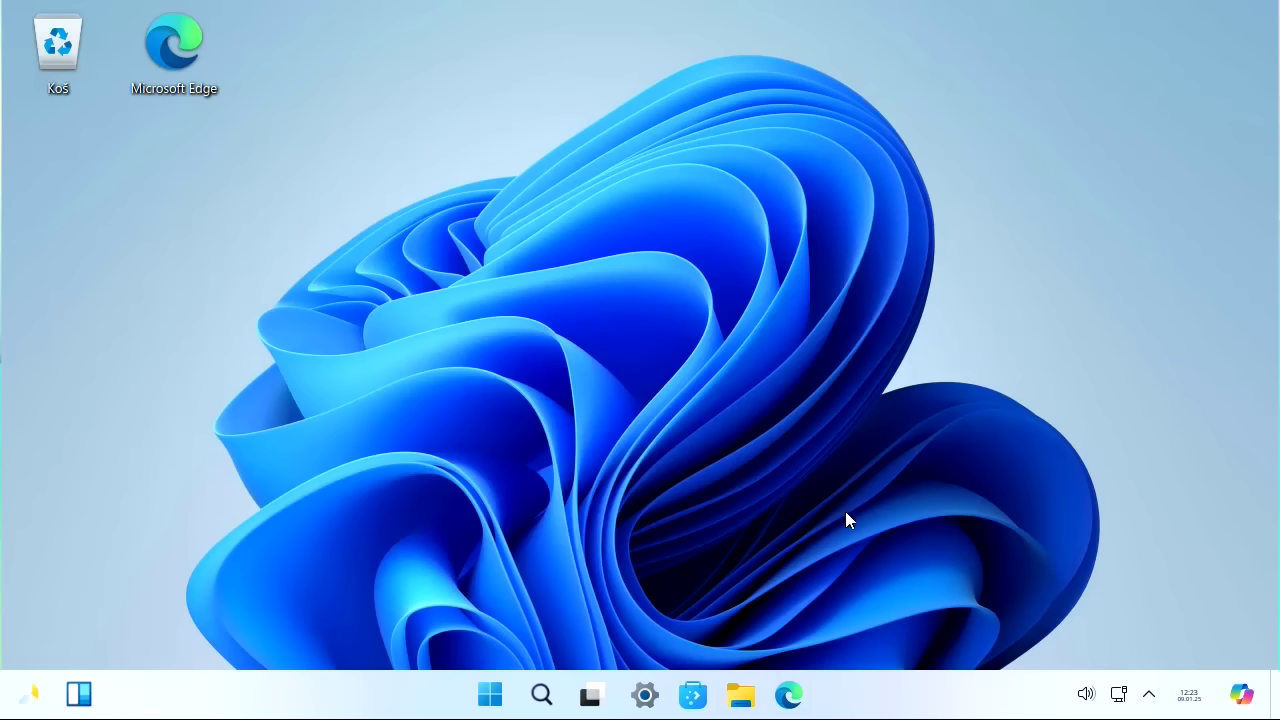
Step: View the hidden status and notification items and open the available system updates in Discover
click(1150, 697)
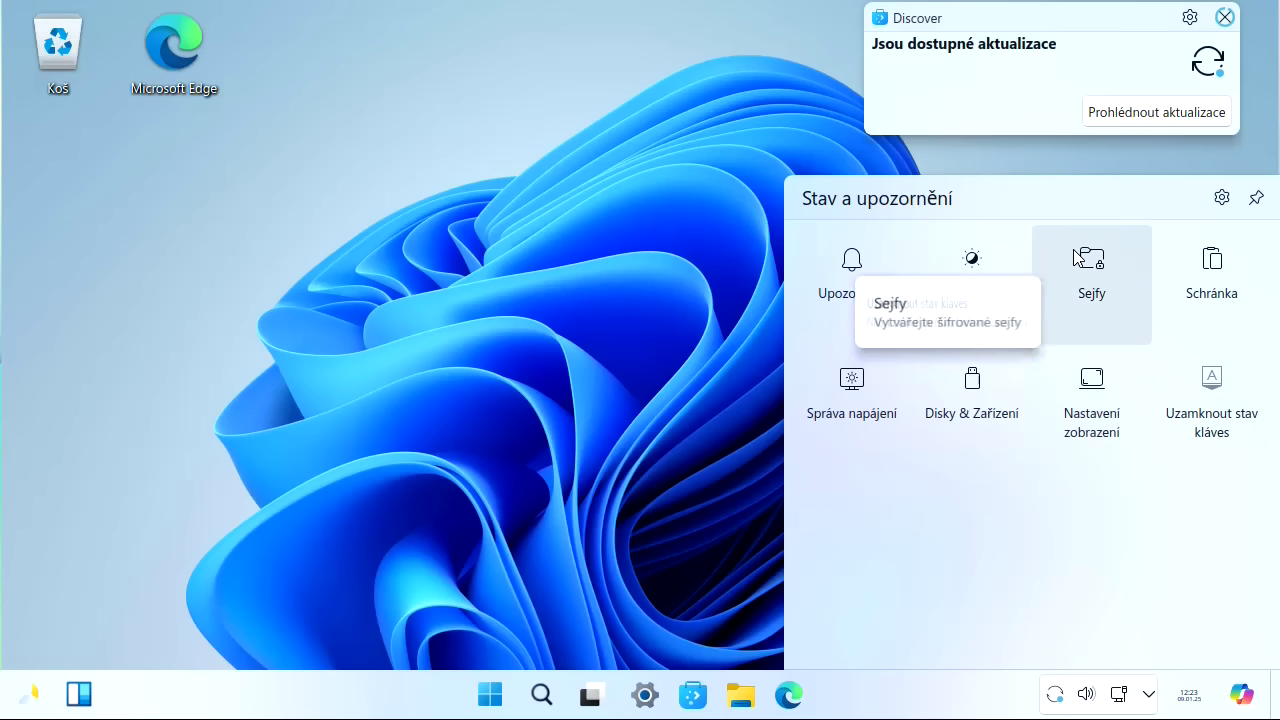
click(1152, 114)
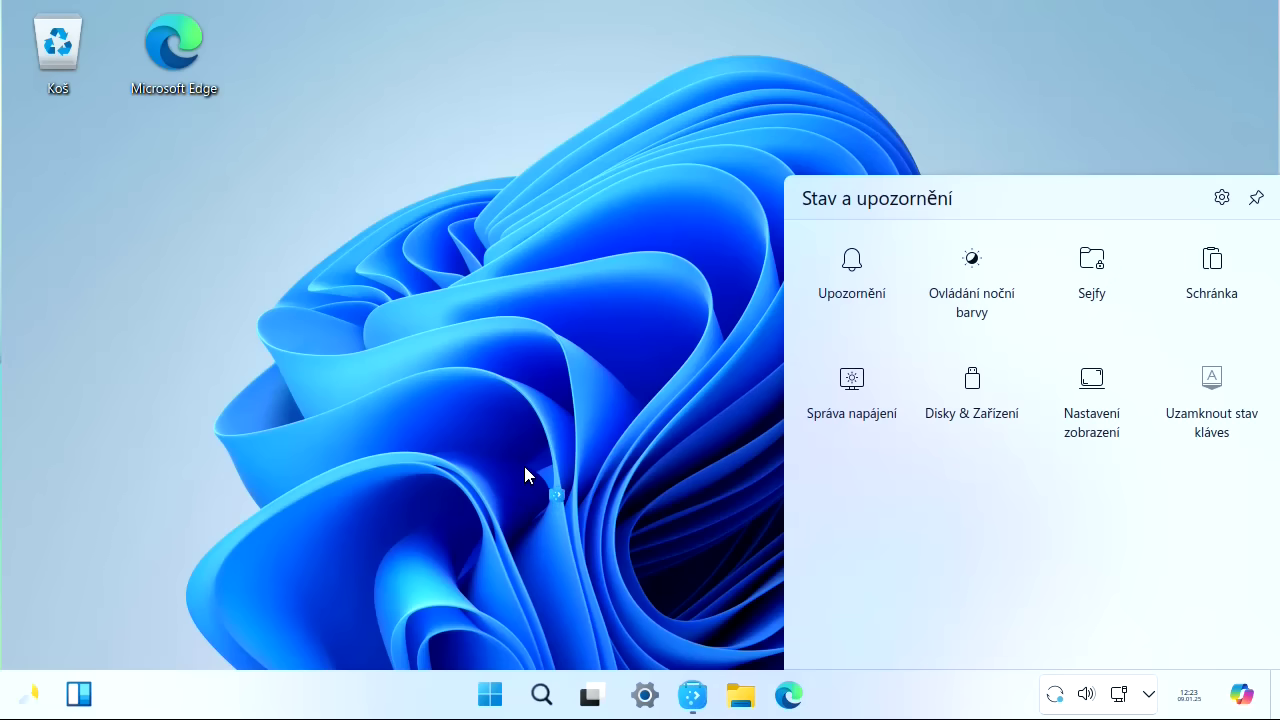
click(1082, 713)
click(1054, 696)
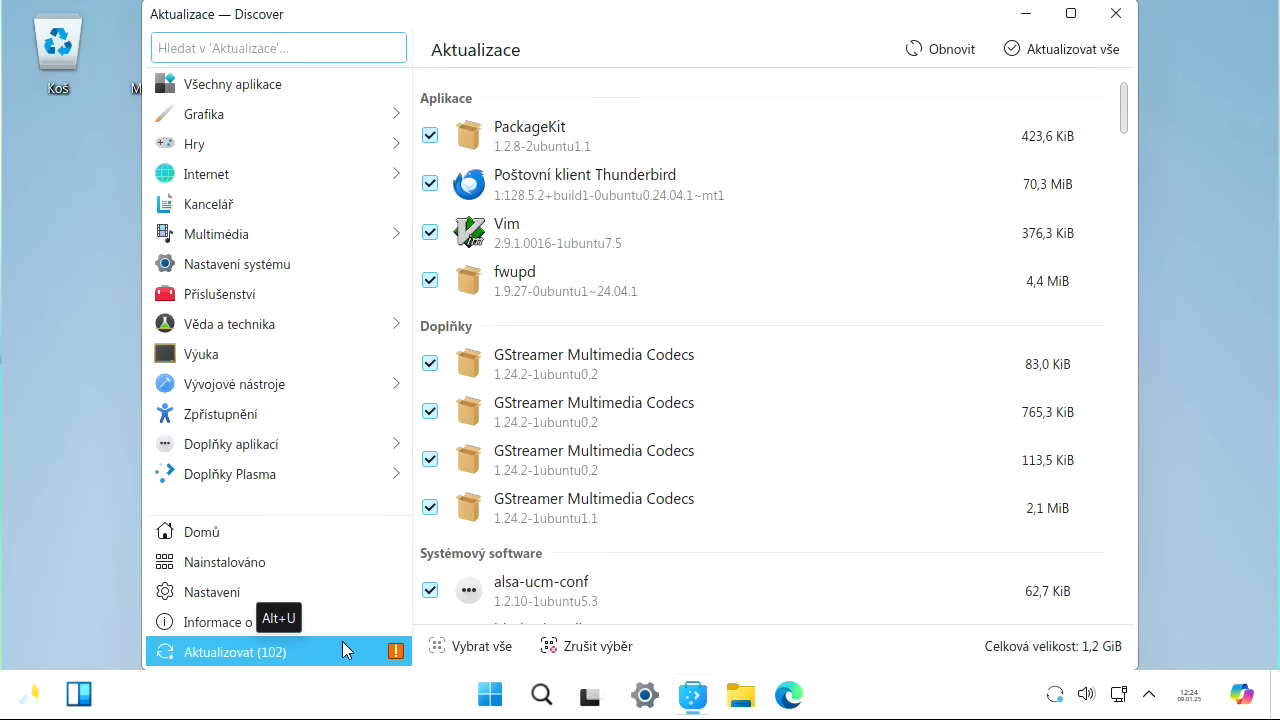
Step: Start updating all listed packages and look through the list of packages being updated
click(1078, 55)
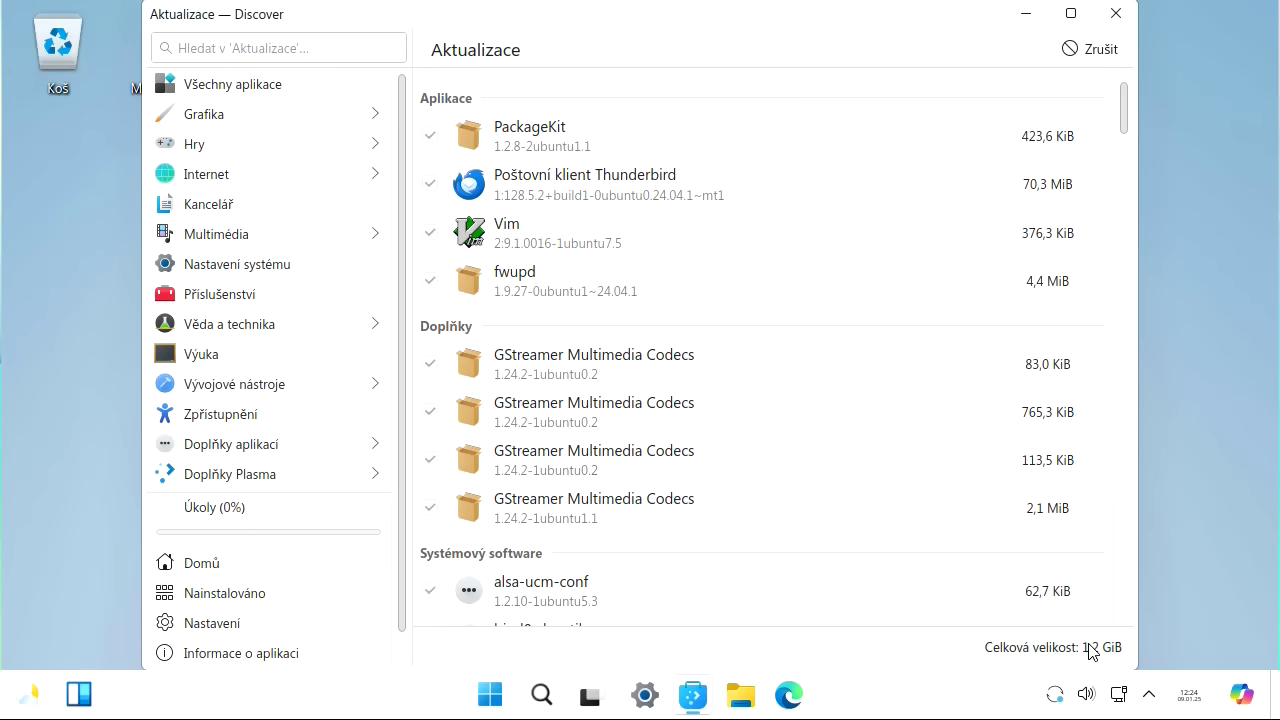
scroll(672, 470, down, 5)
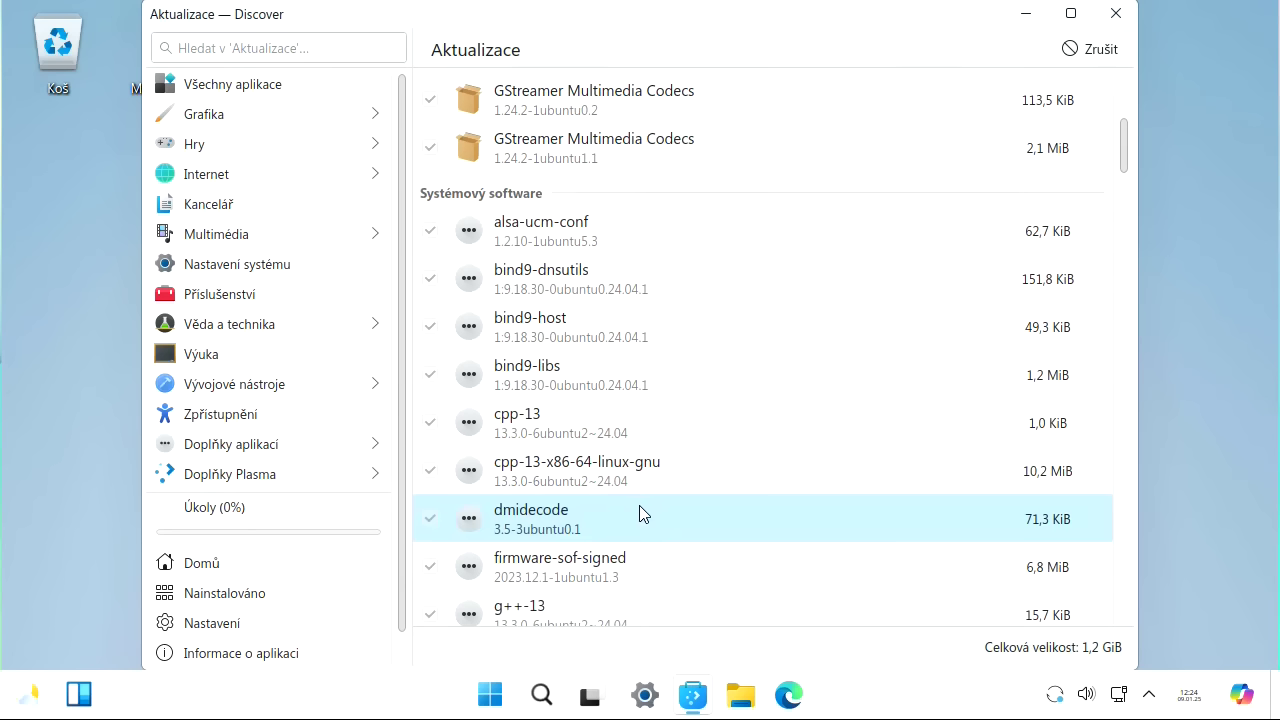
click(1120, 283)
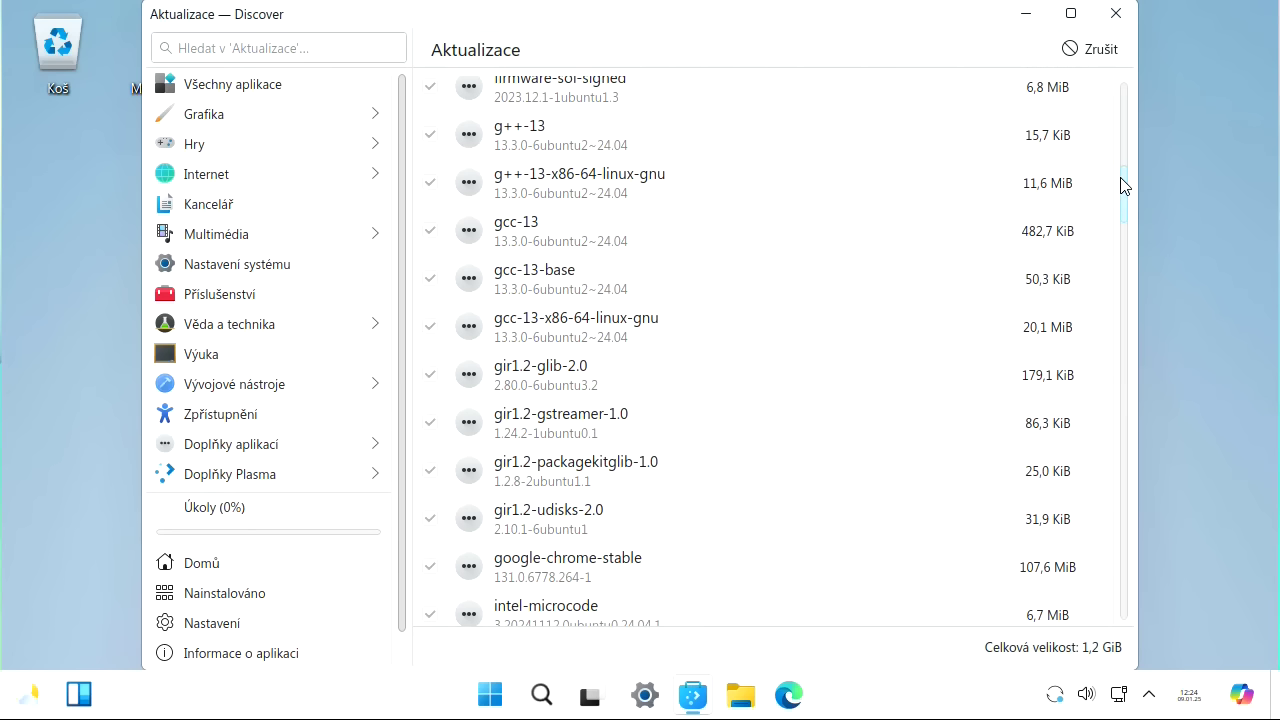
drag(1120, 185, 1145, 52)
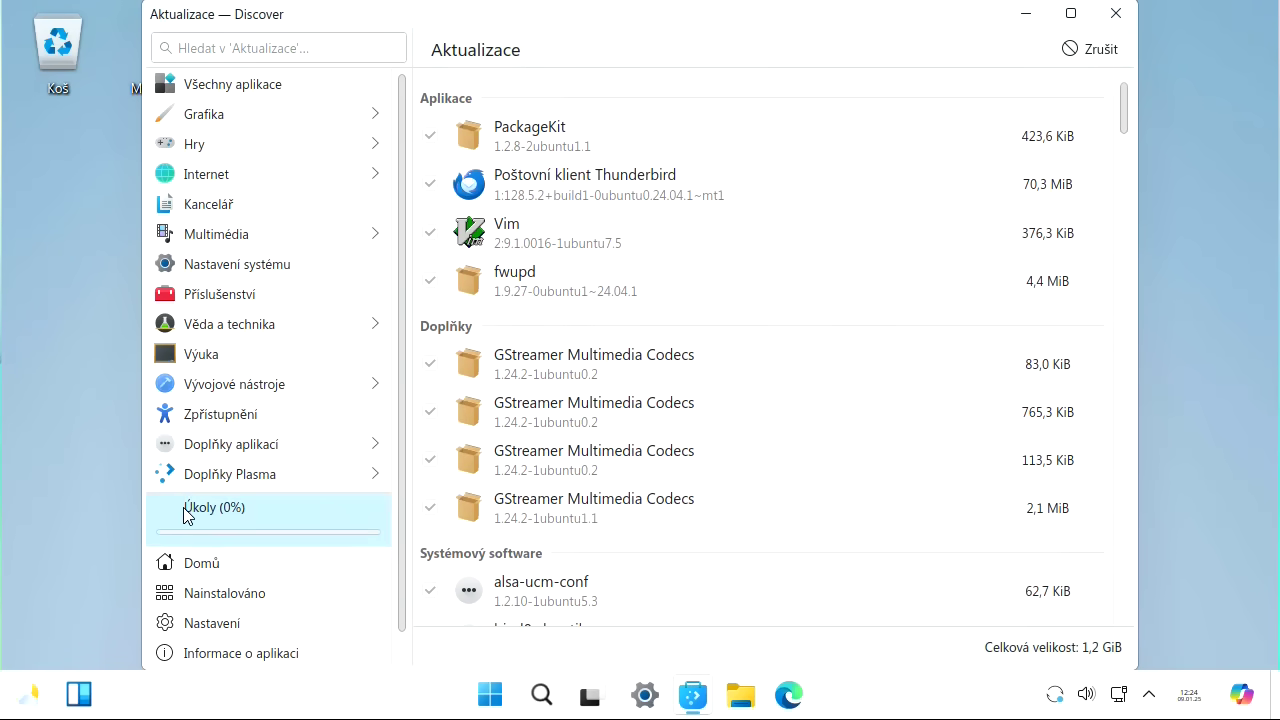
Step: Show the running update task's details and authorize the software update with the account password
click(280, 522)
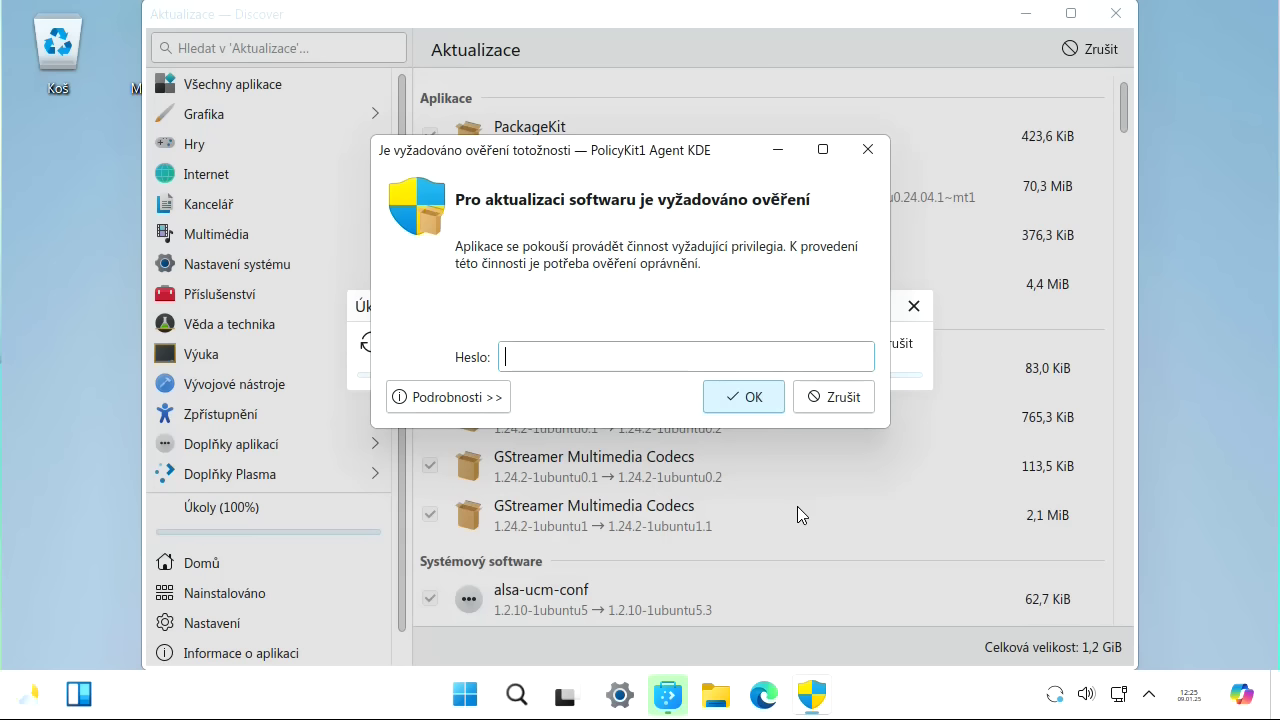
text(●●●●●●)
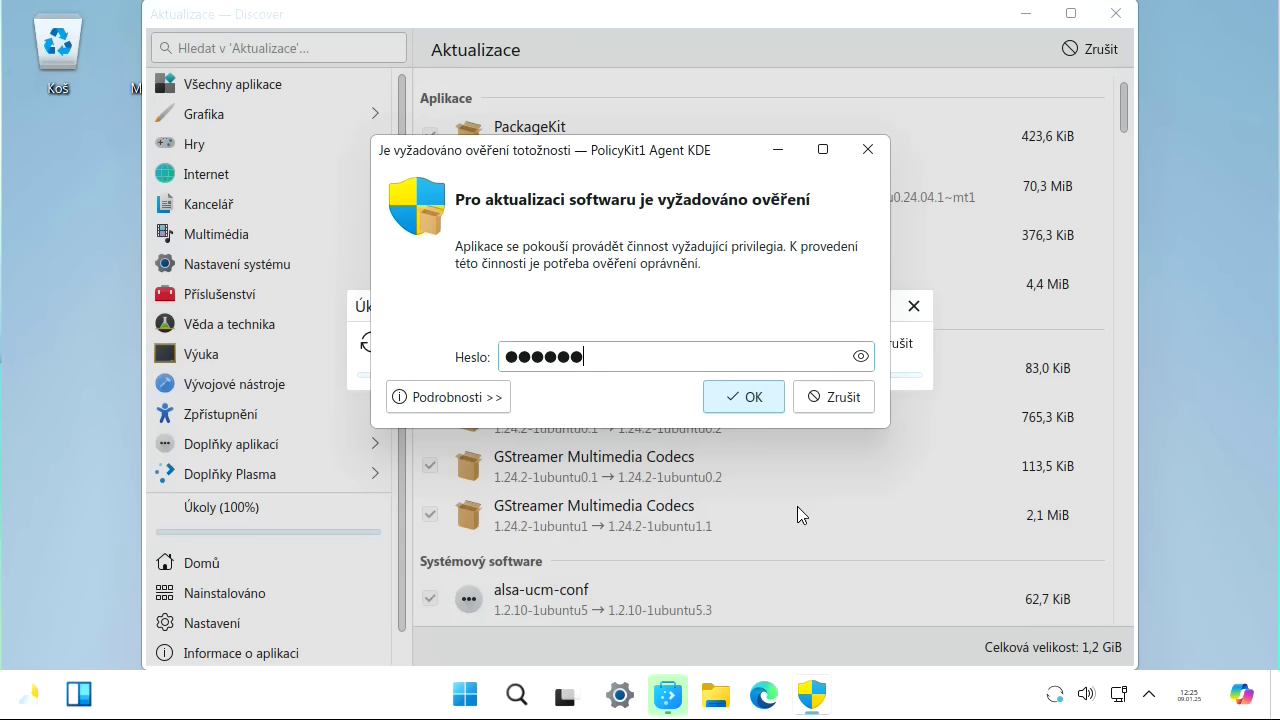
key(Return)
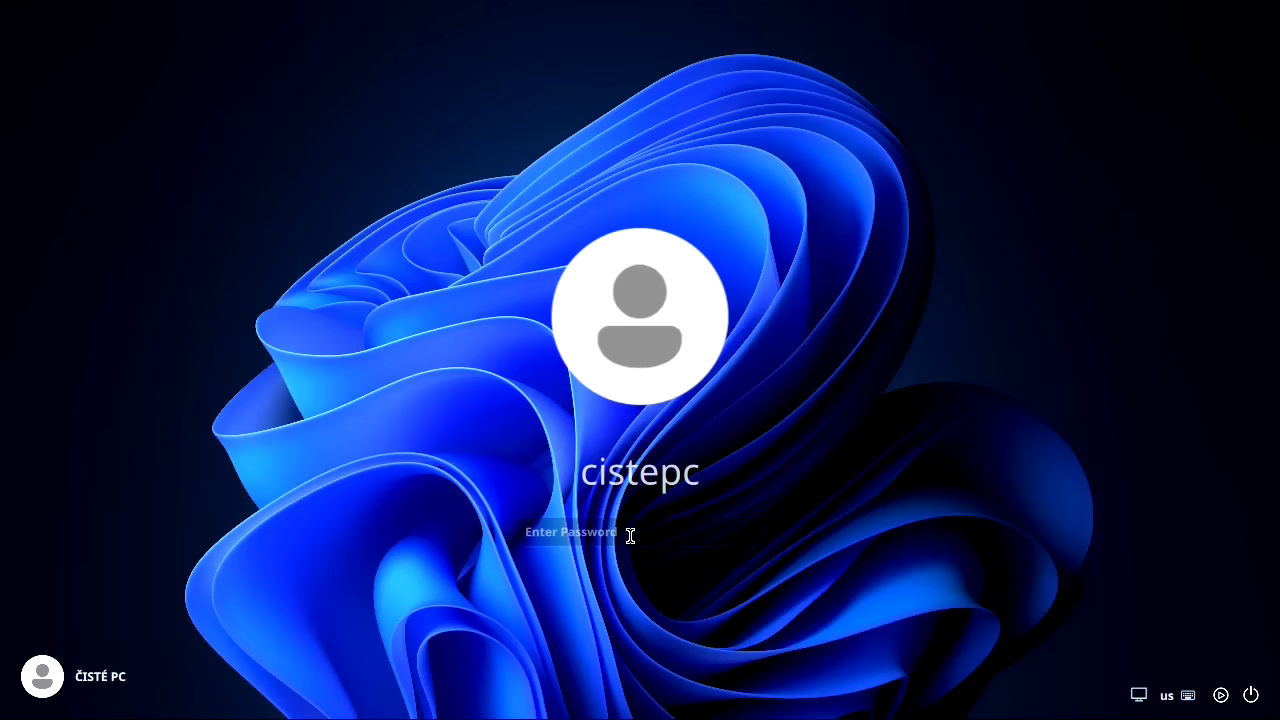
Step: Switch the login screen's keyboard layout to Czech and sign in with the account password
key(alt+shift)
text(******)
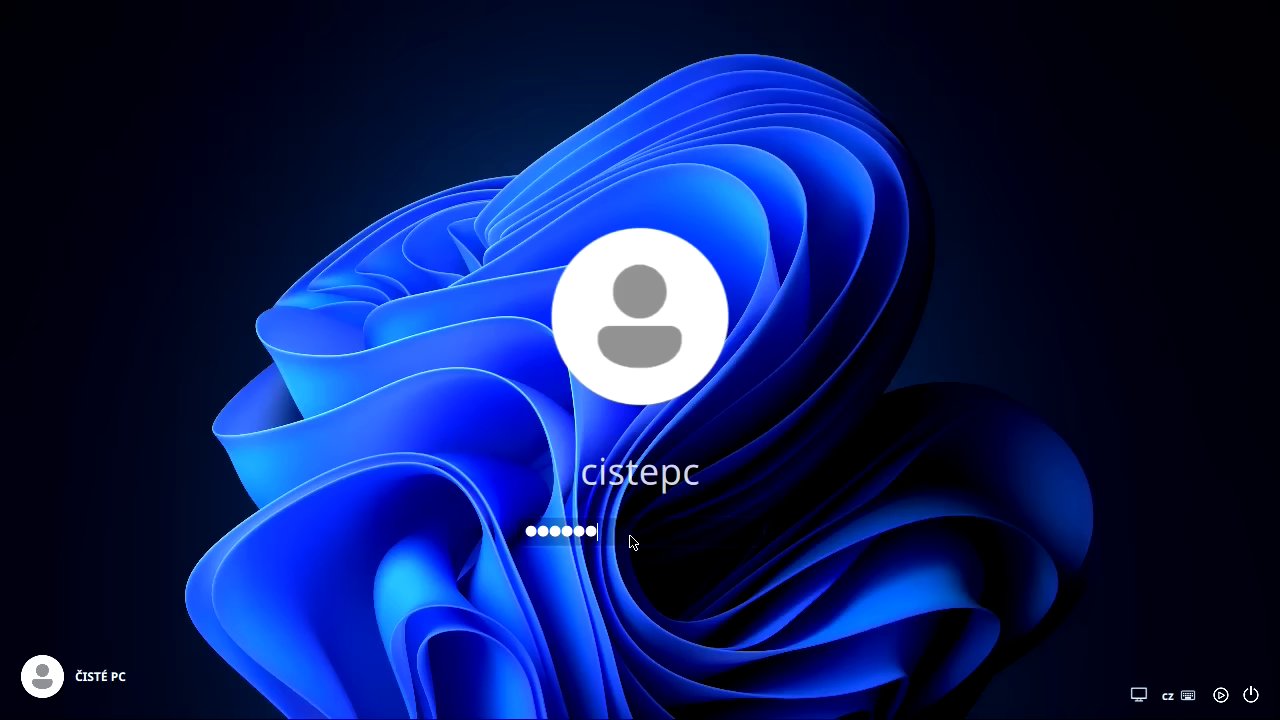
key(Return)
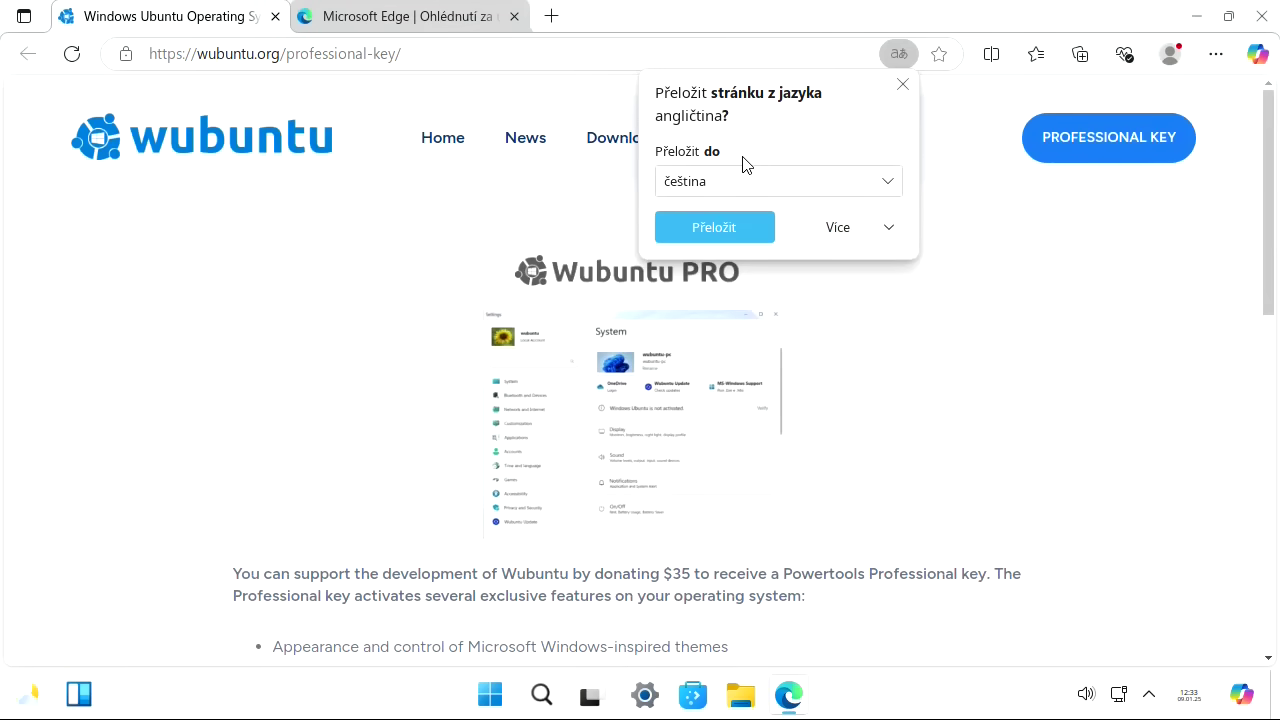
Step: Translate the Wubuntu professional key page from English to Czech and read its feature list and donation options
click(705, 226)
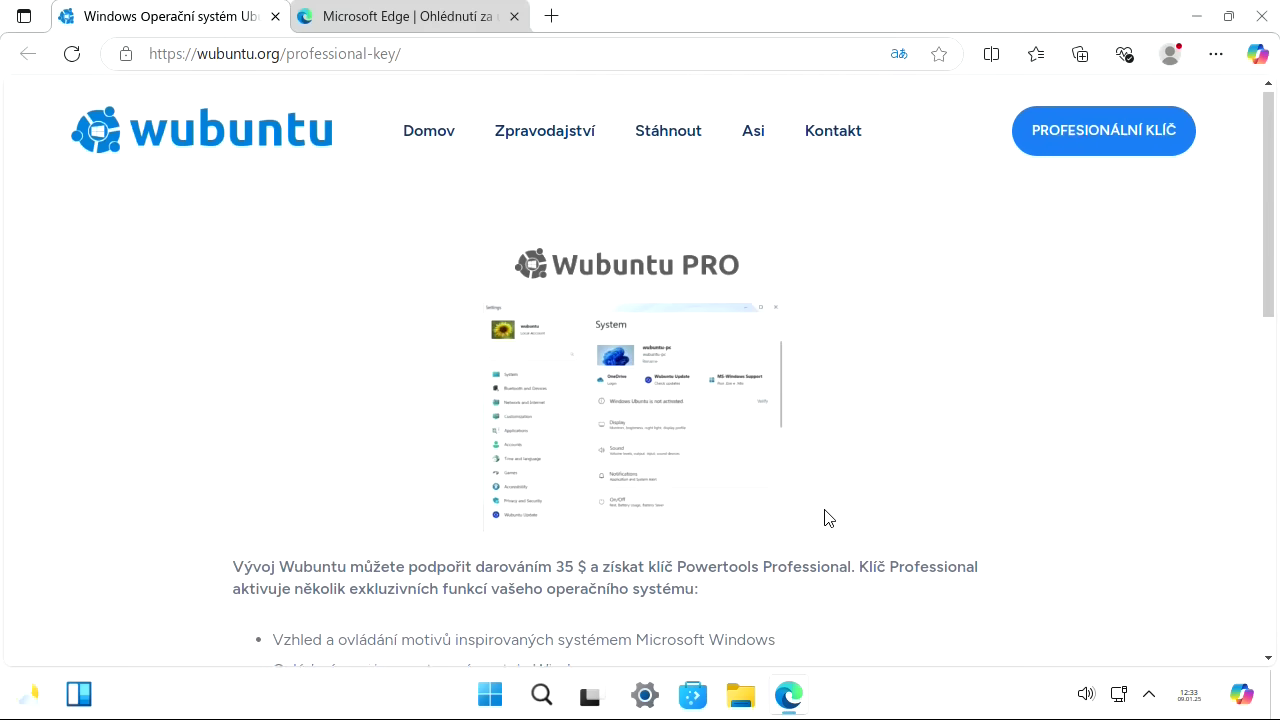
scroll(826, 516, down, 3)
scroll(826, 516, up, 1)
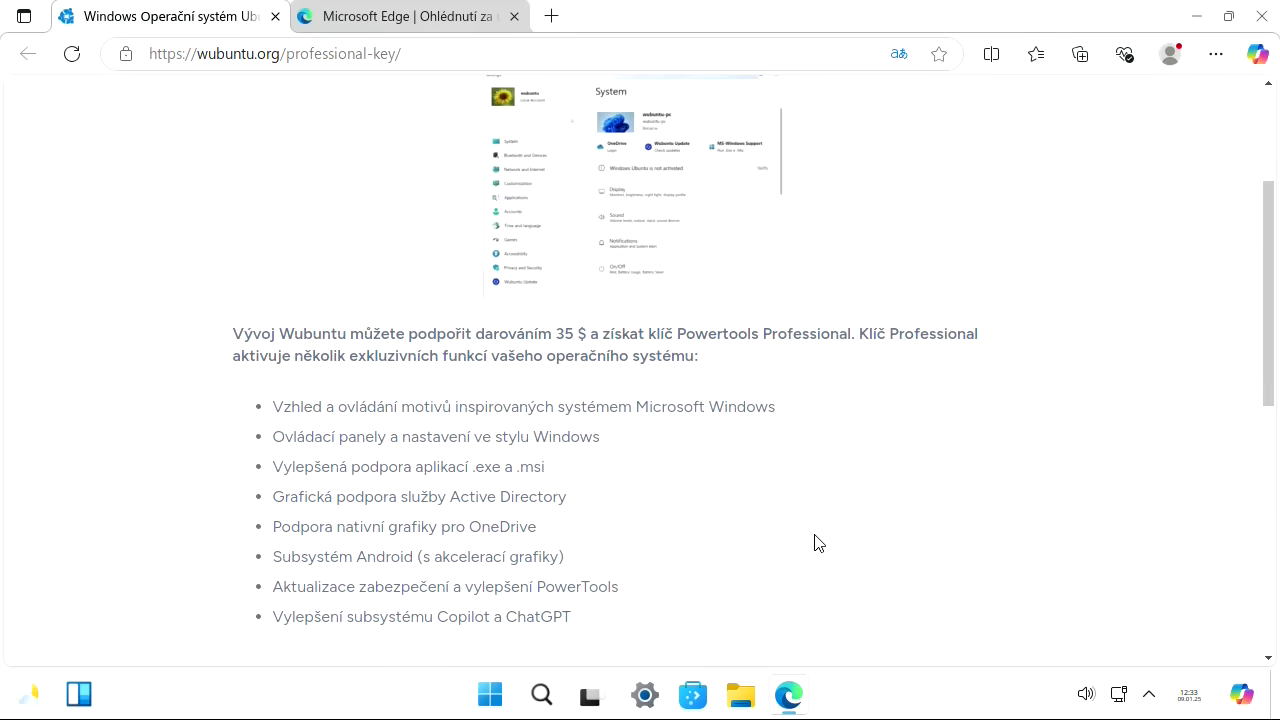
scroll(820, 543, down, 1)
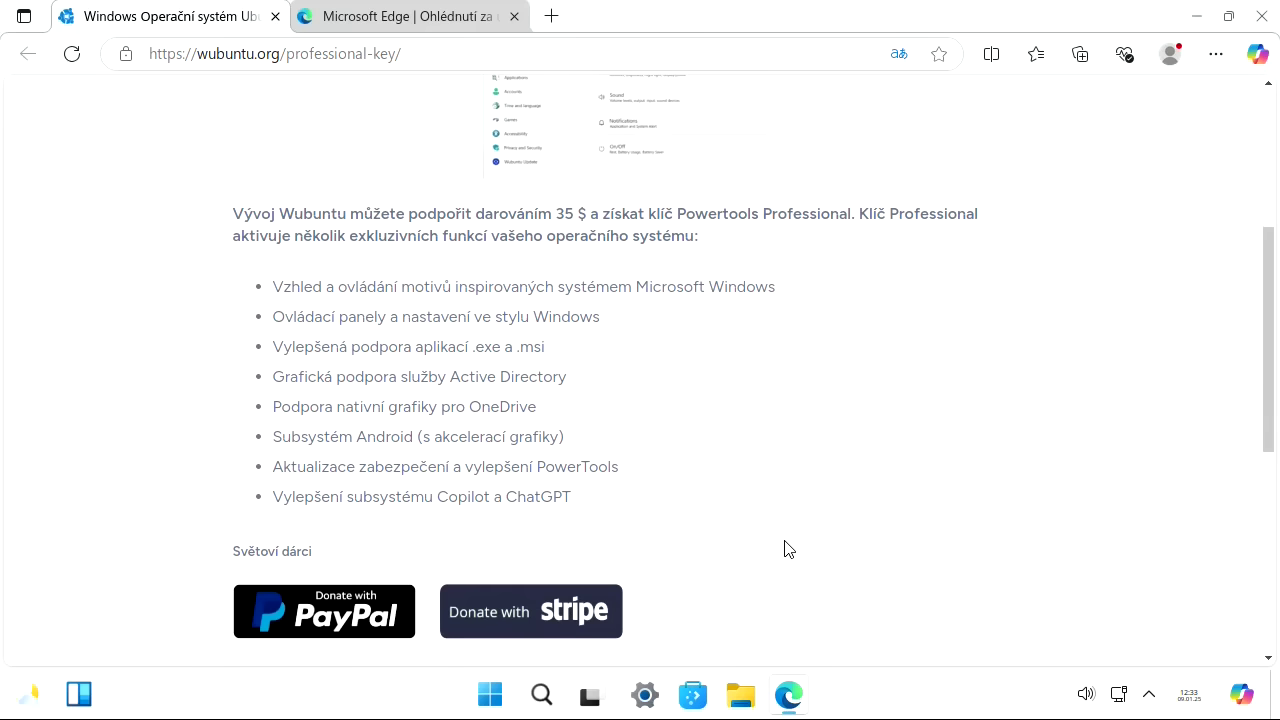
scroll(783, 548, down, 1)
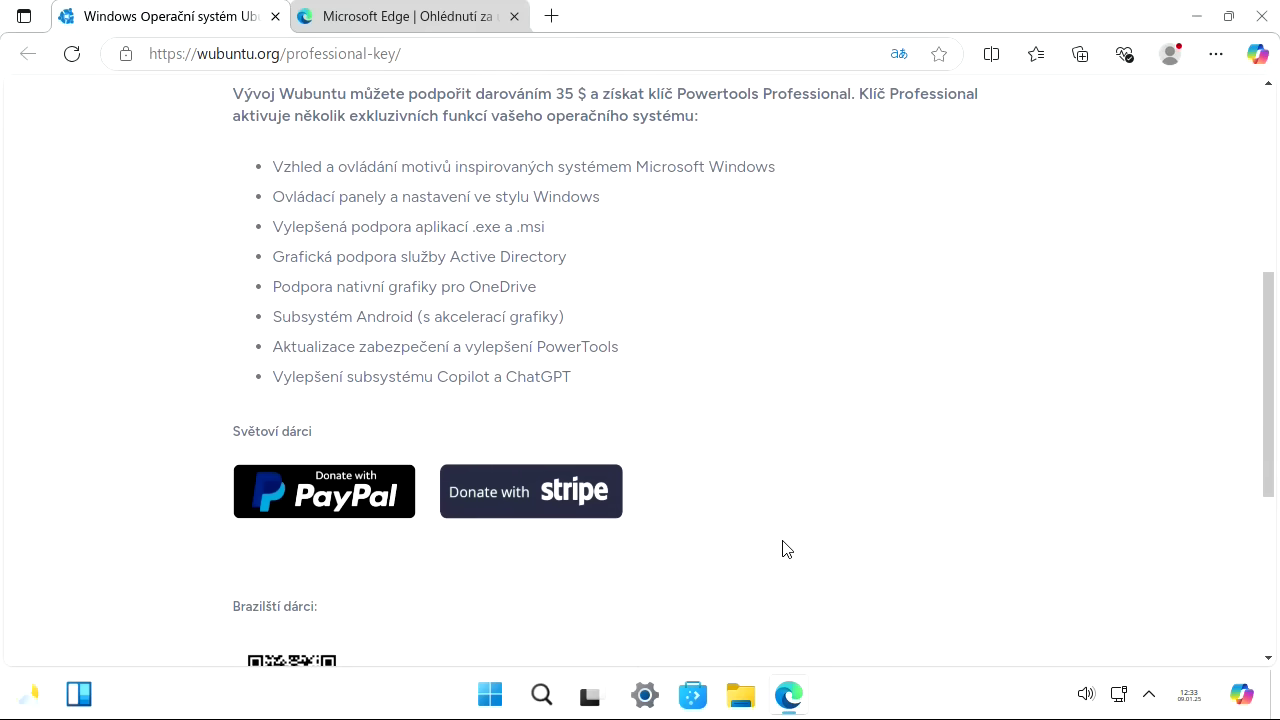
Step: Examine the rest of the professional key page: Brazilian donation details, key delivery notice, required donation amount and feature list
scroll(783, 548, down, 2)
scroll(783, 548, down, 1)
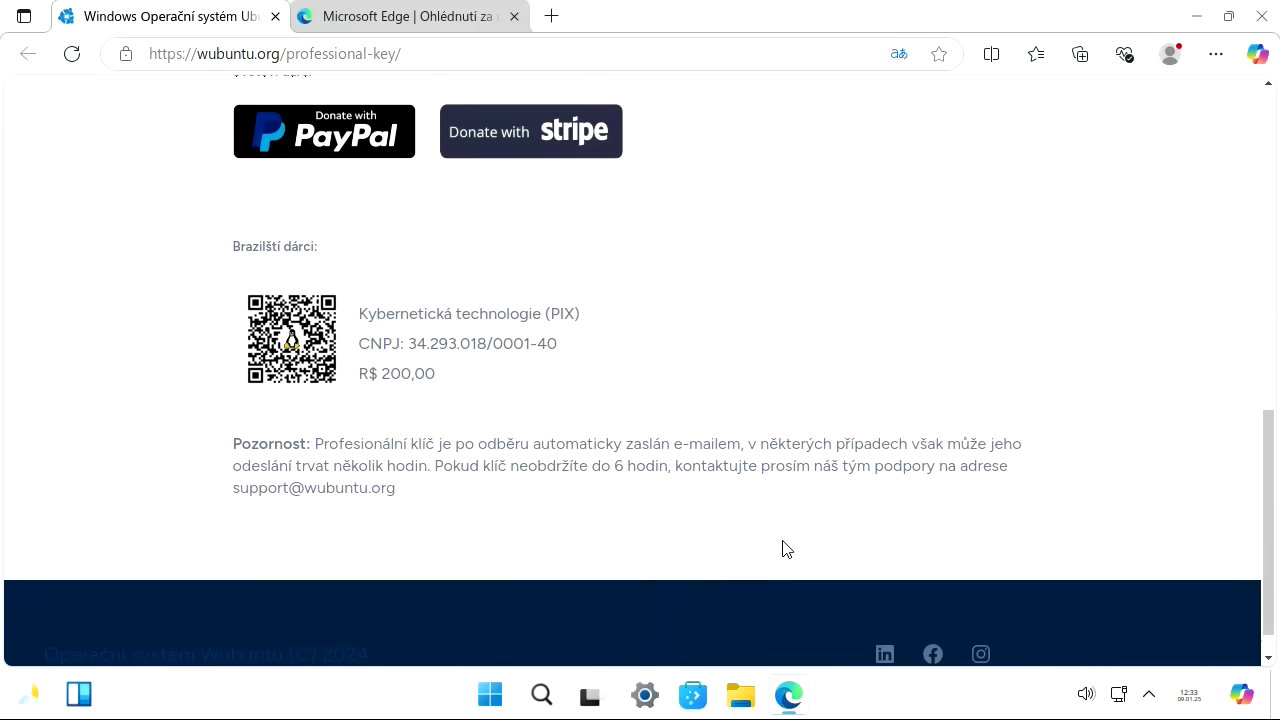
scroll(751, 550, down, 1)
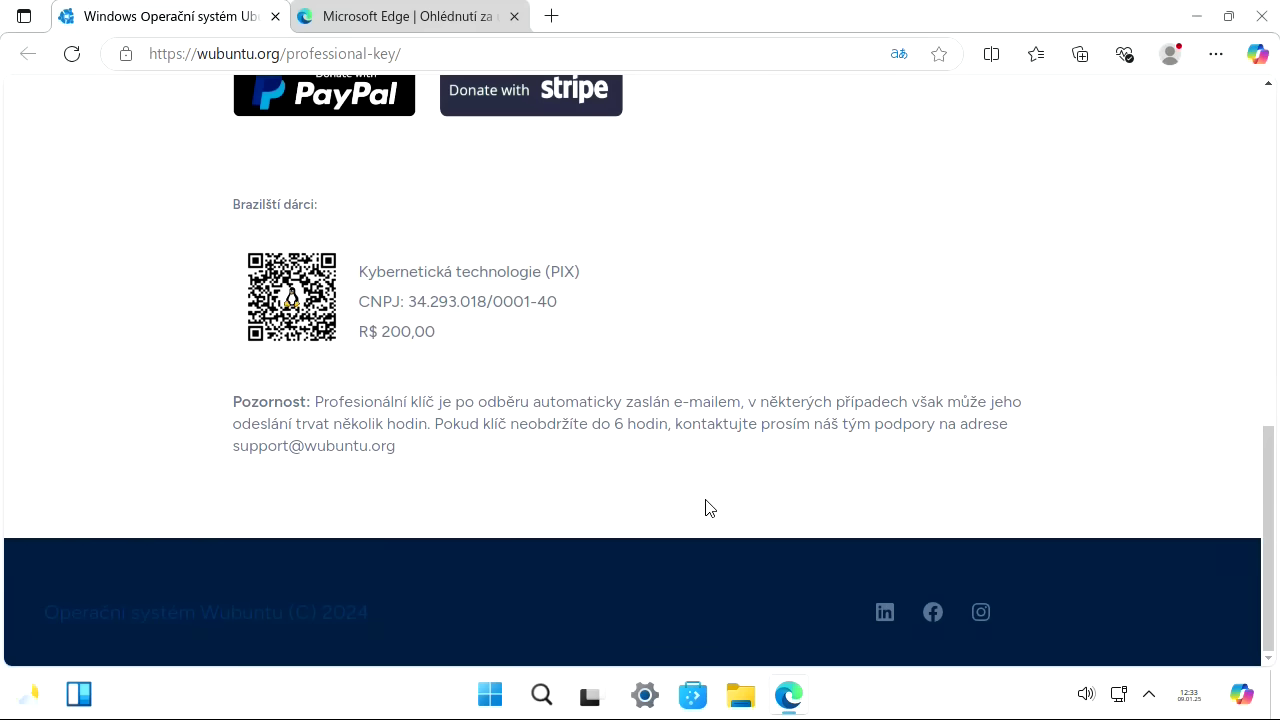
scroll(705, 508, up, 15)
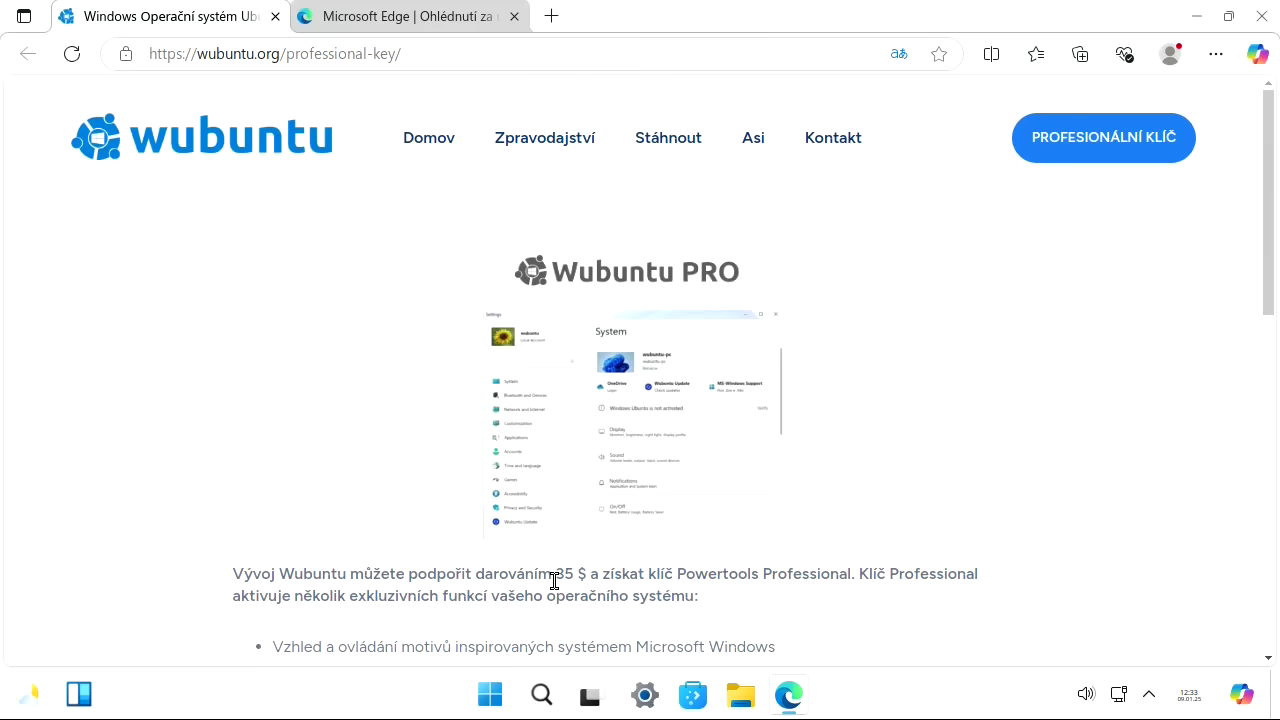
drag(554, 578, 596, 578)
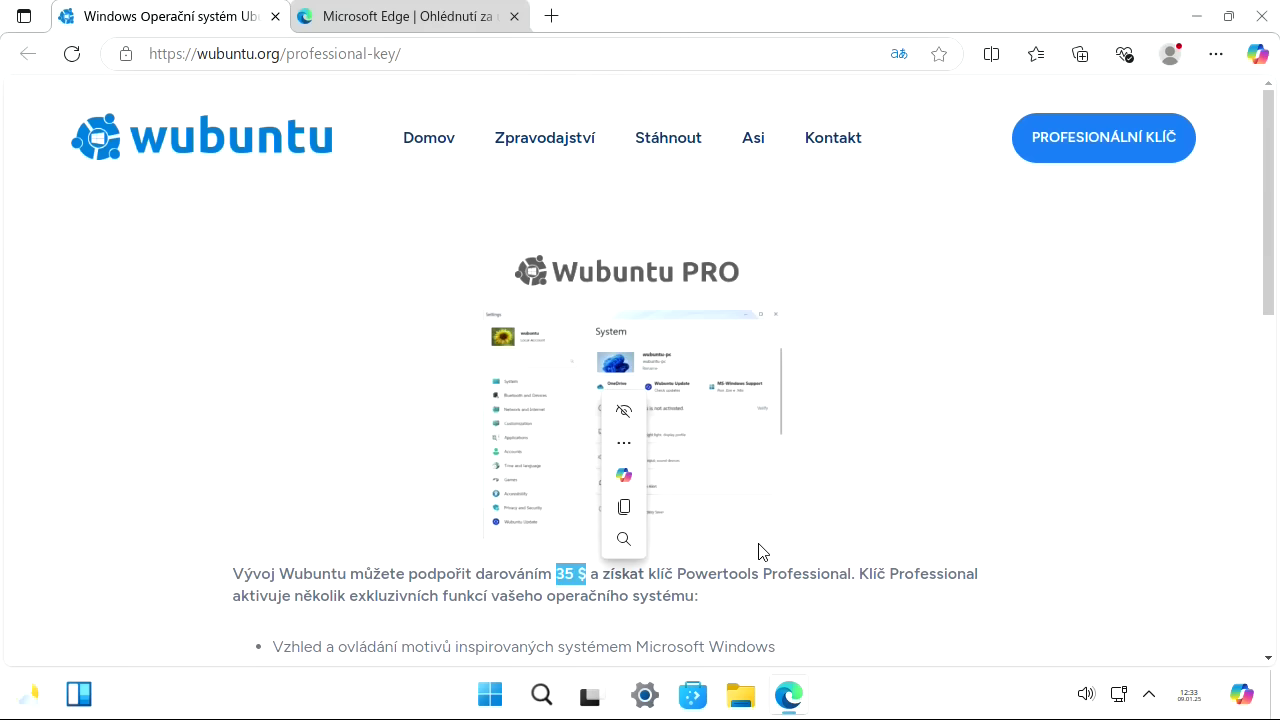
click(884, 522)
scroll(884, 521, down, 3)
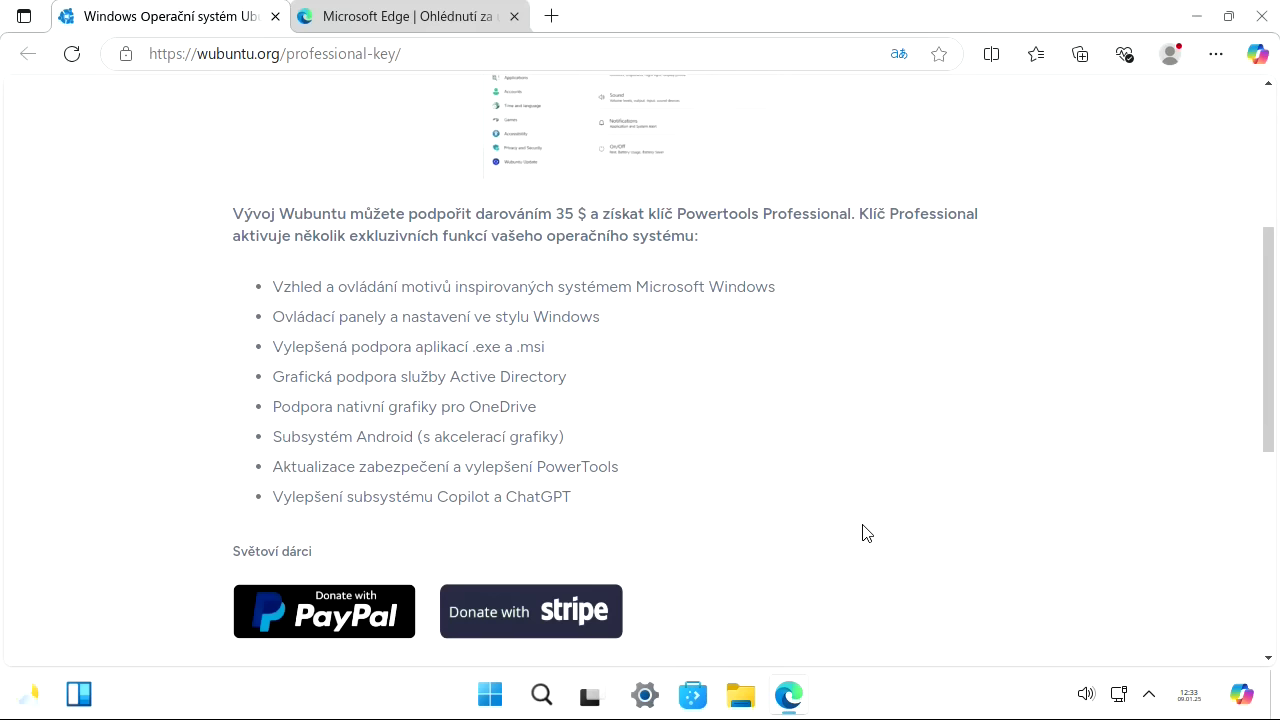
Step: Return to the desktop and bring up the system's power-off screen with the Vypnout option
key(super+d)
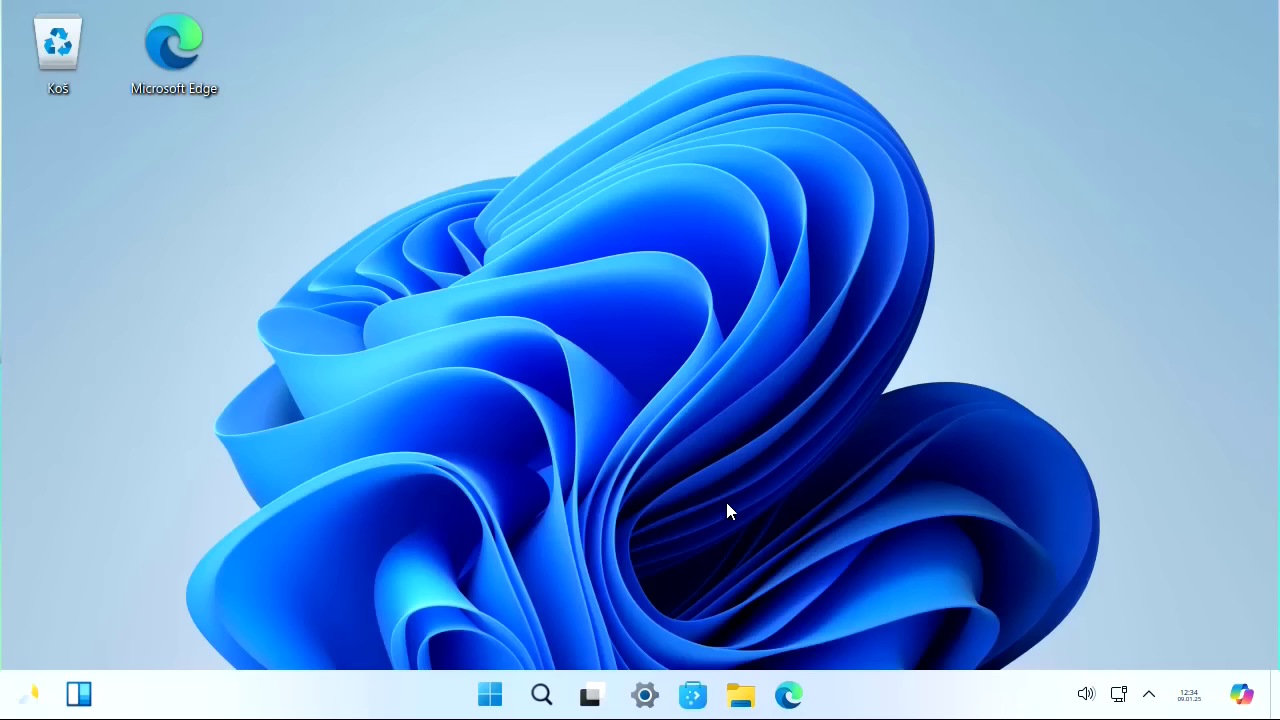
click(490, 694)
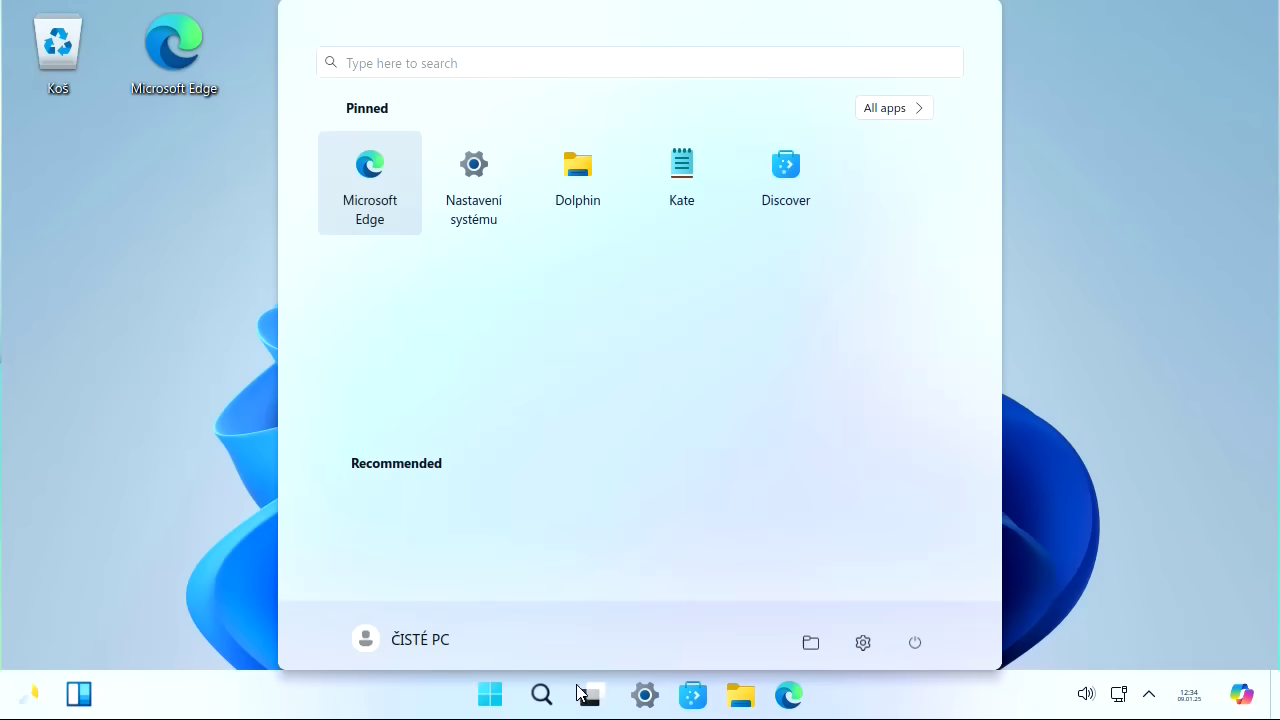
click(928, 654)
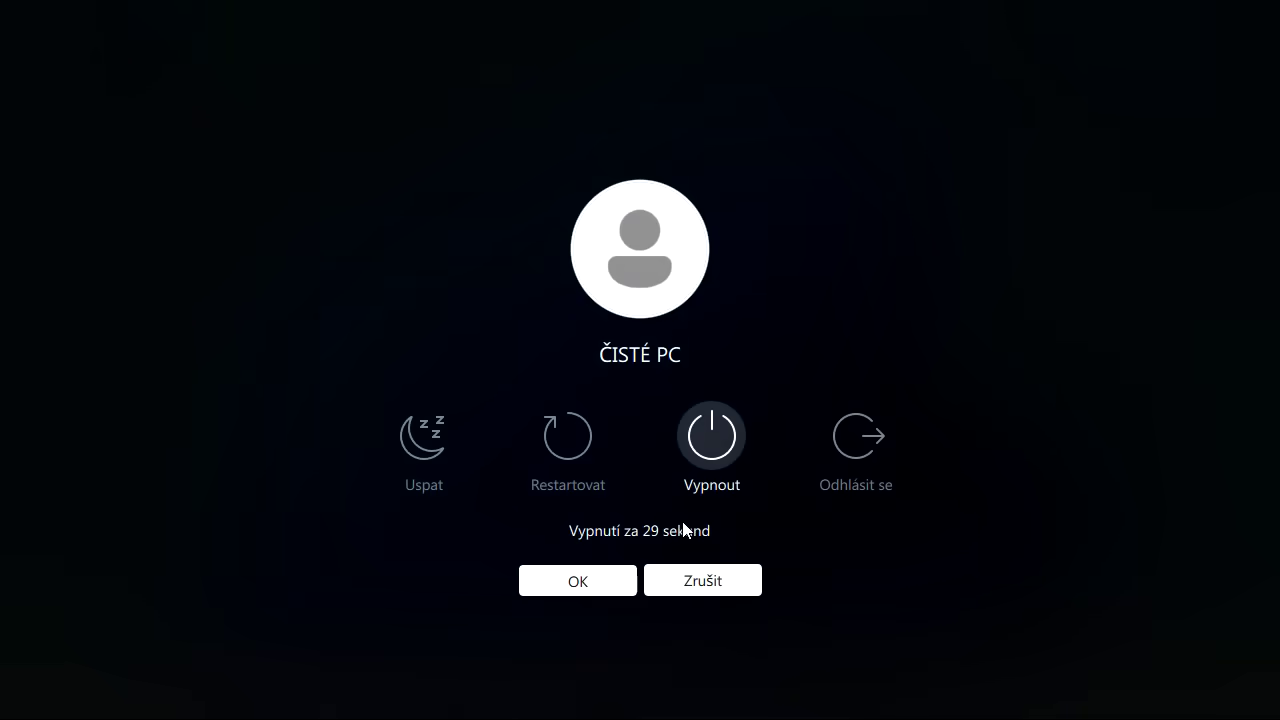